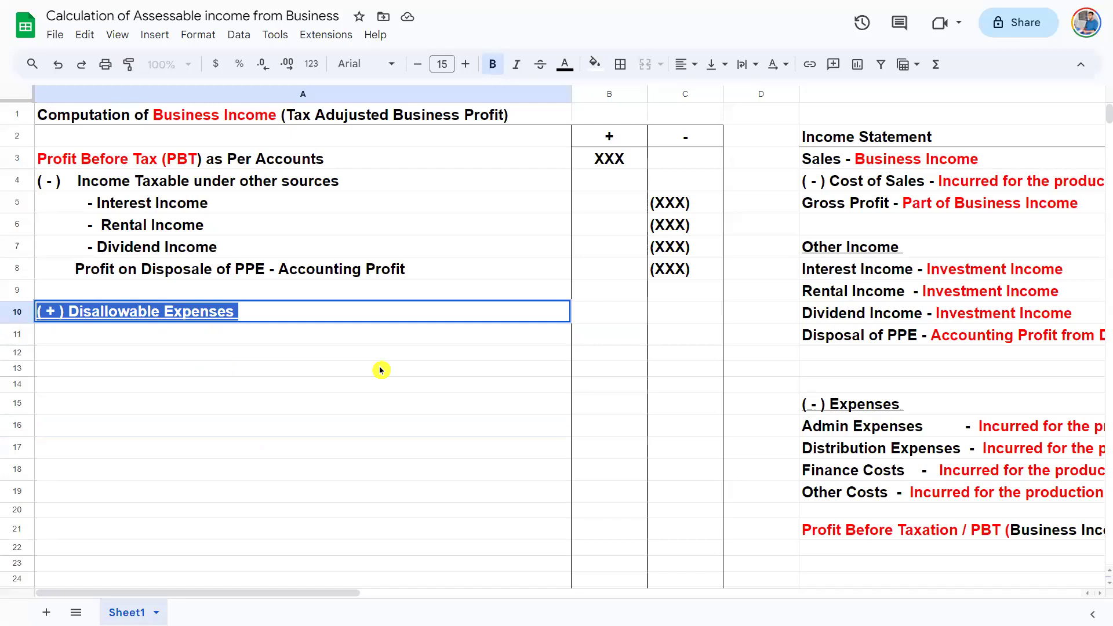
- Extend the Disallowable Expenses heading in cell A10 with "- Section 10 - General Deducion"
type("- Secion")
key("BackSpace")
key("BackSpace")
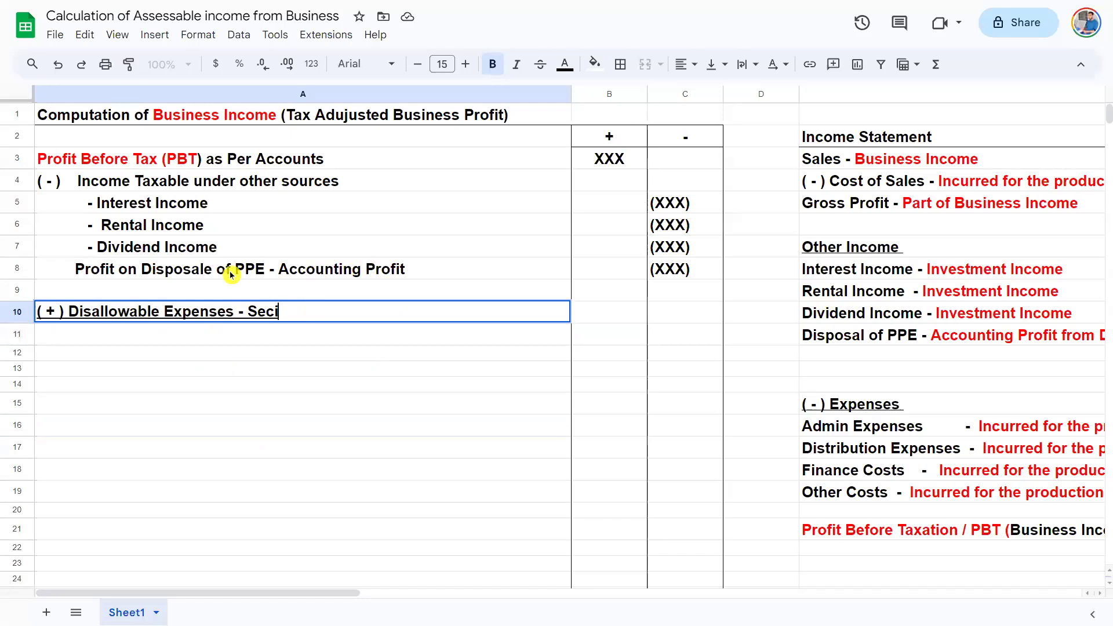
double_click(186, 272)
left_click(122, 271)
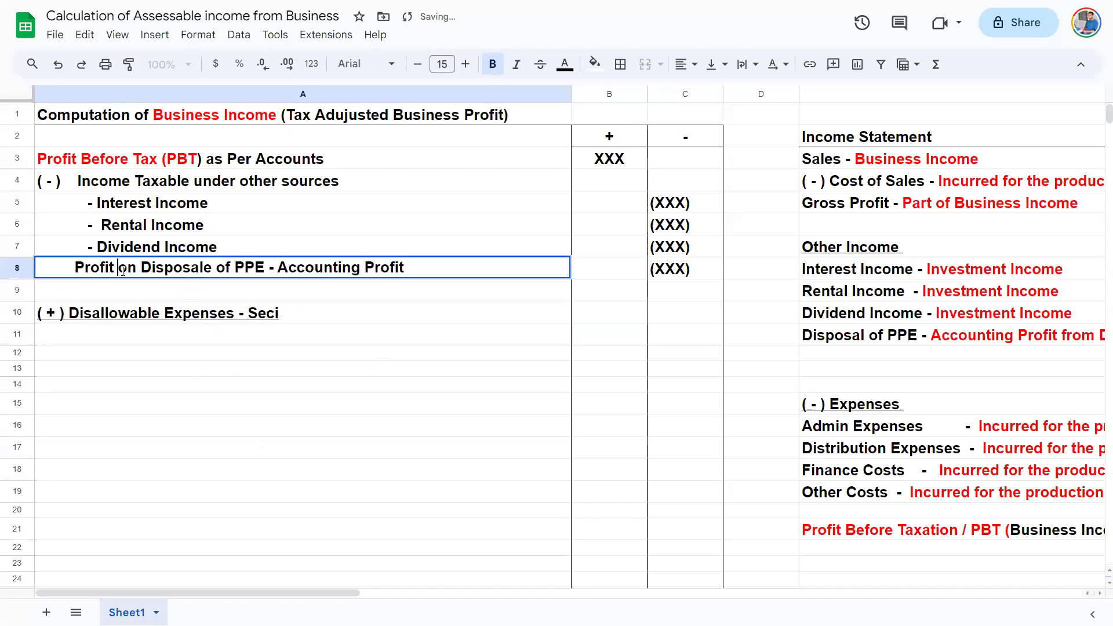
left_click(270, 321)
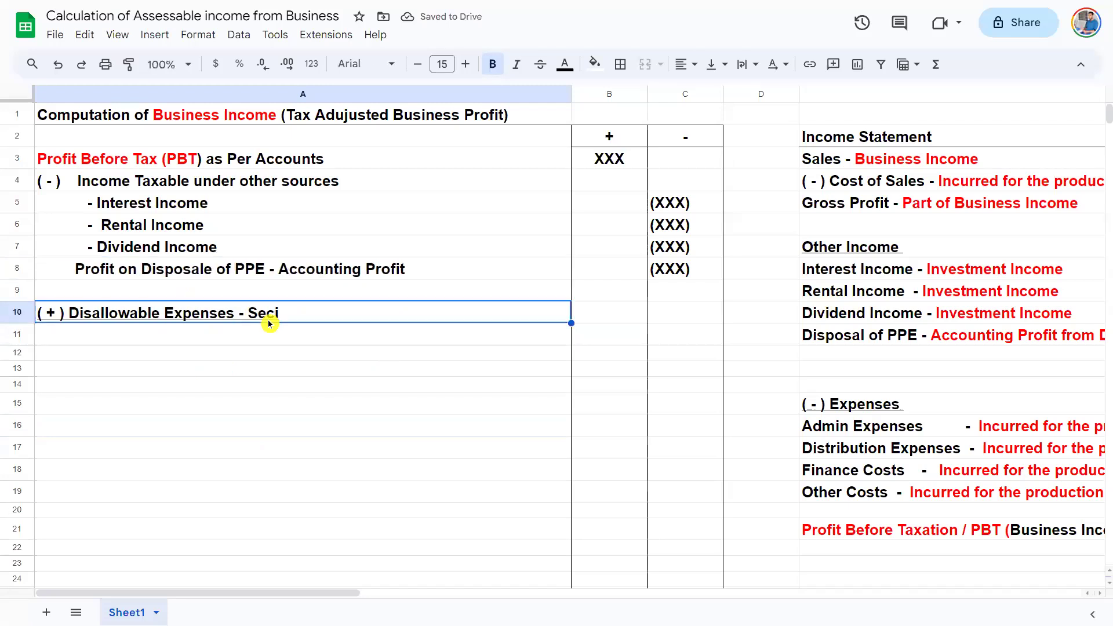
double_click(270, 323)
key("BackSpace")
type("tion 10")
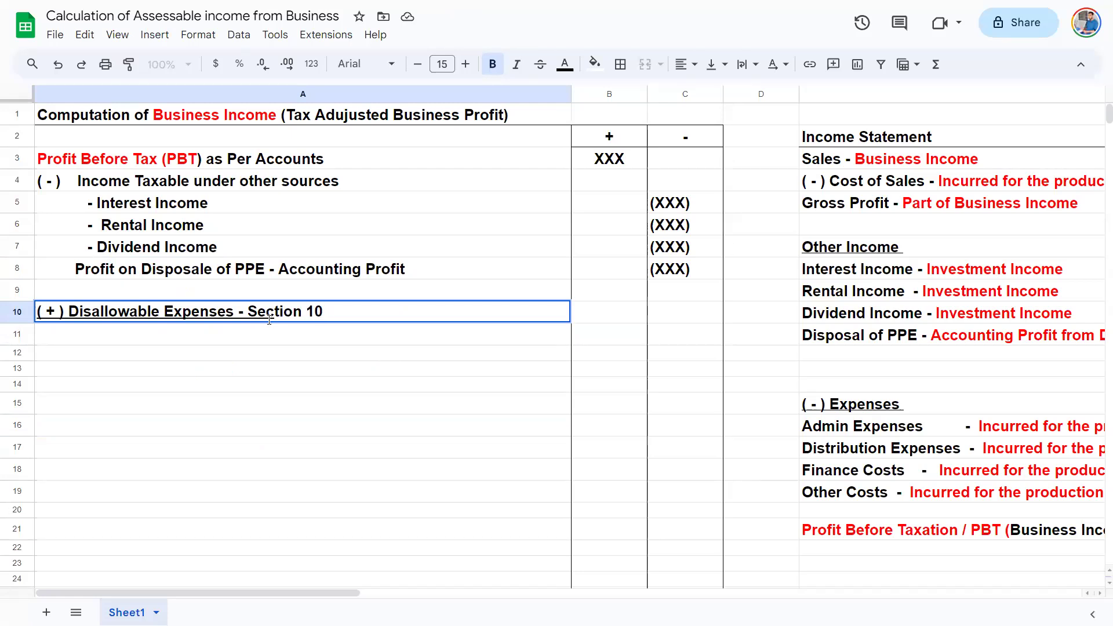
type(" - General Deducion")
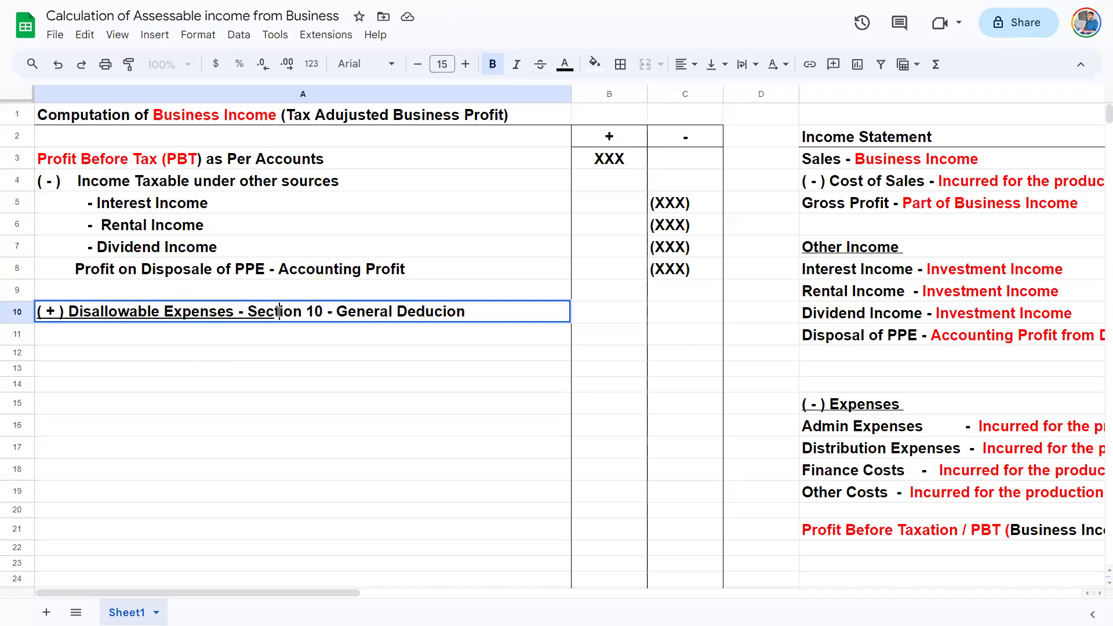
- Enclose the section reference in the A10 heading in parentheses so it reads "(Section 10 - General Dedutcion)"
left_click_drag(278, 311, 274, 312)
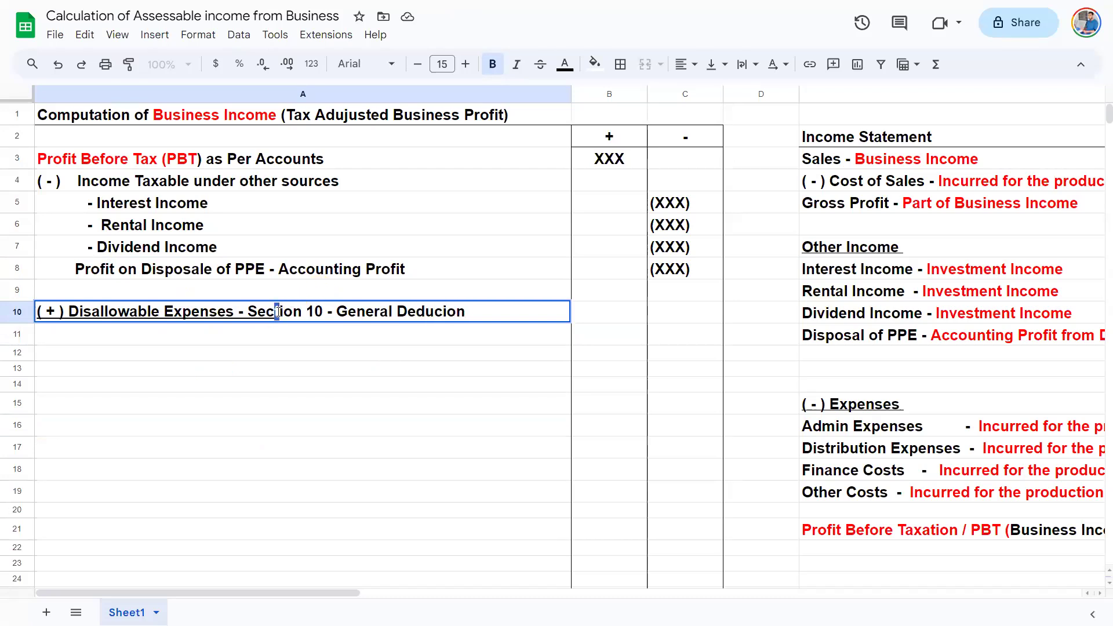
left_click(428, 313)
type("t")
key("End")
type(")")
left_click(254, 311)
type("(")
key("Return")
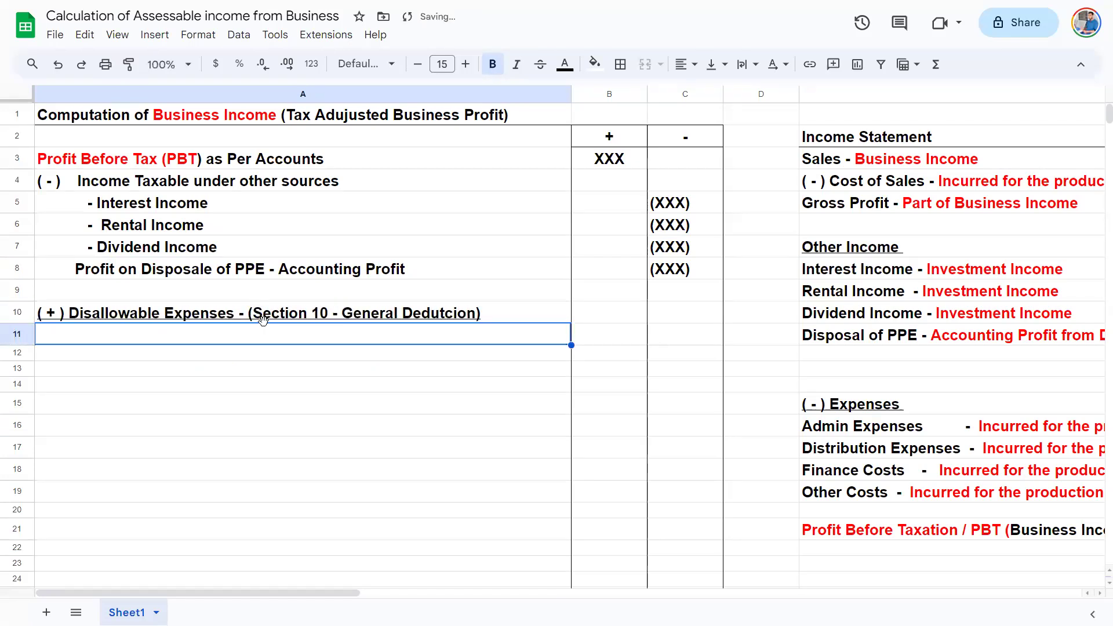
- Enter "- Domestic Expenses" as an indented item in cell A11, below the Disallowable Expenses heading
double_click(252, 334)
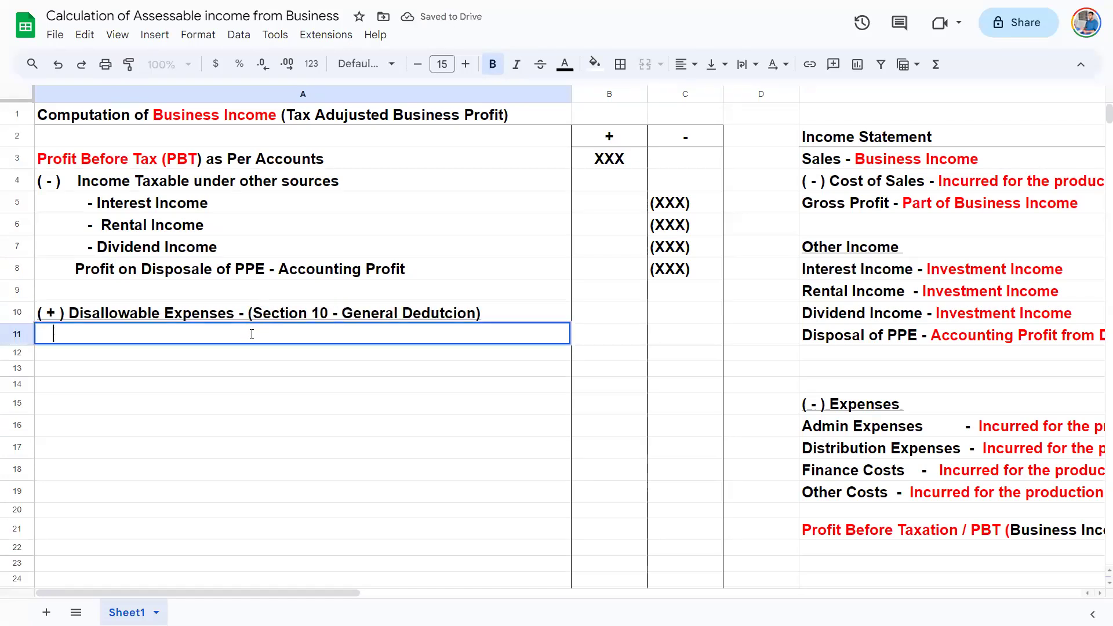
type("- Dom")
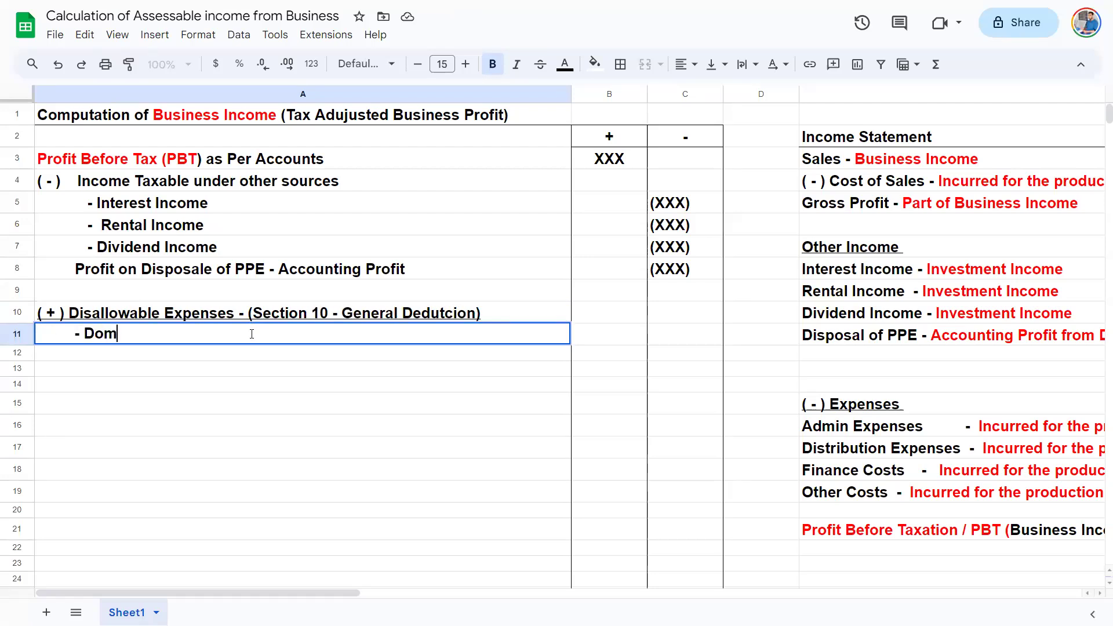
type("esi")
double_click(276, 311)
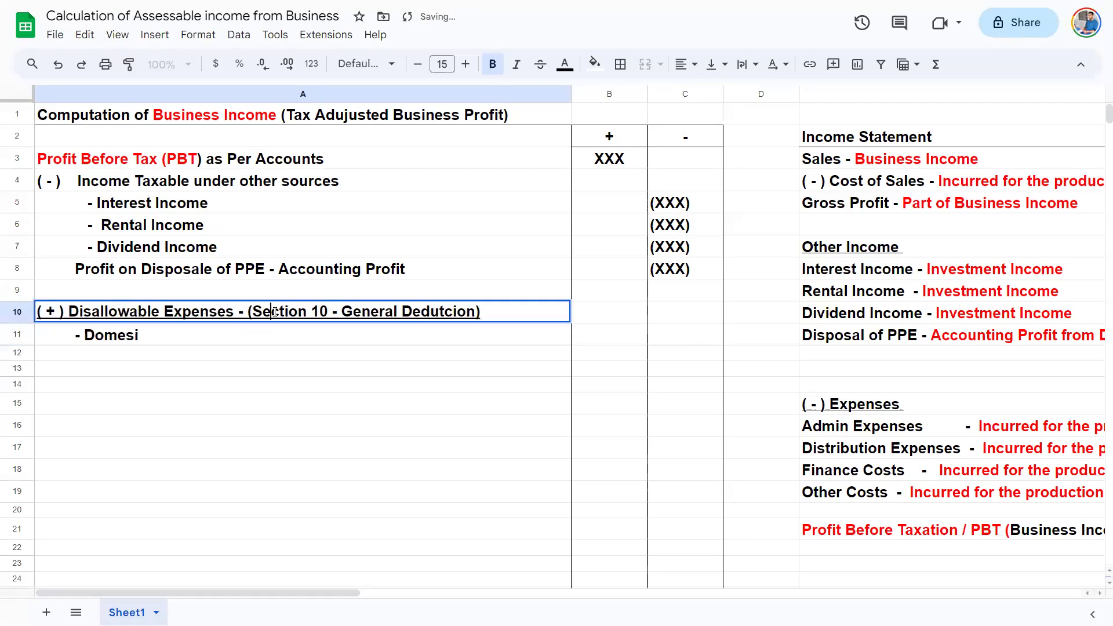
double_click(229, 338)
key("BackSpace")
type("t")
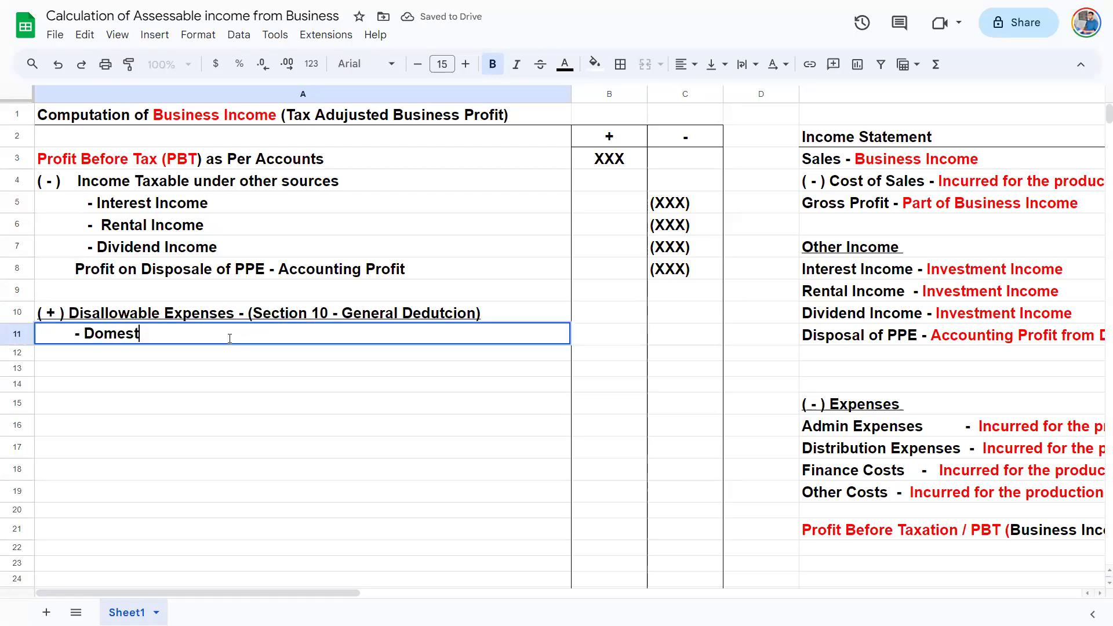
type("ic Expenses")
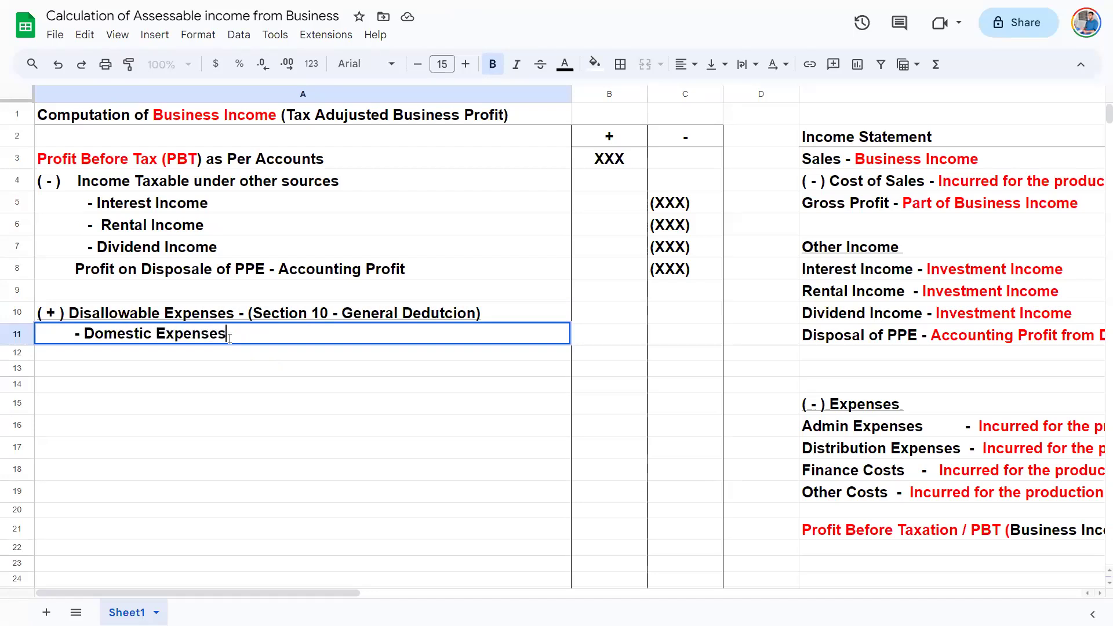
key("Return")
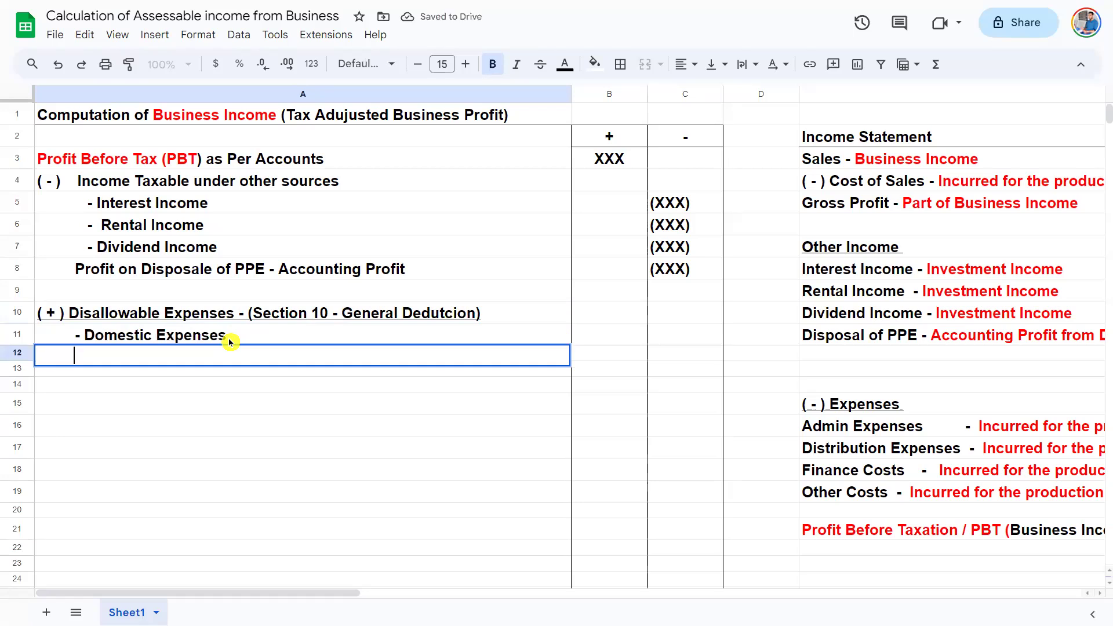
- Enter "- Expenses Deducted Under provisions" as the next indented item in cell A12
type("- ")
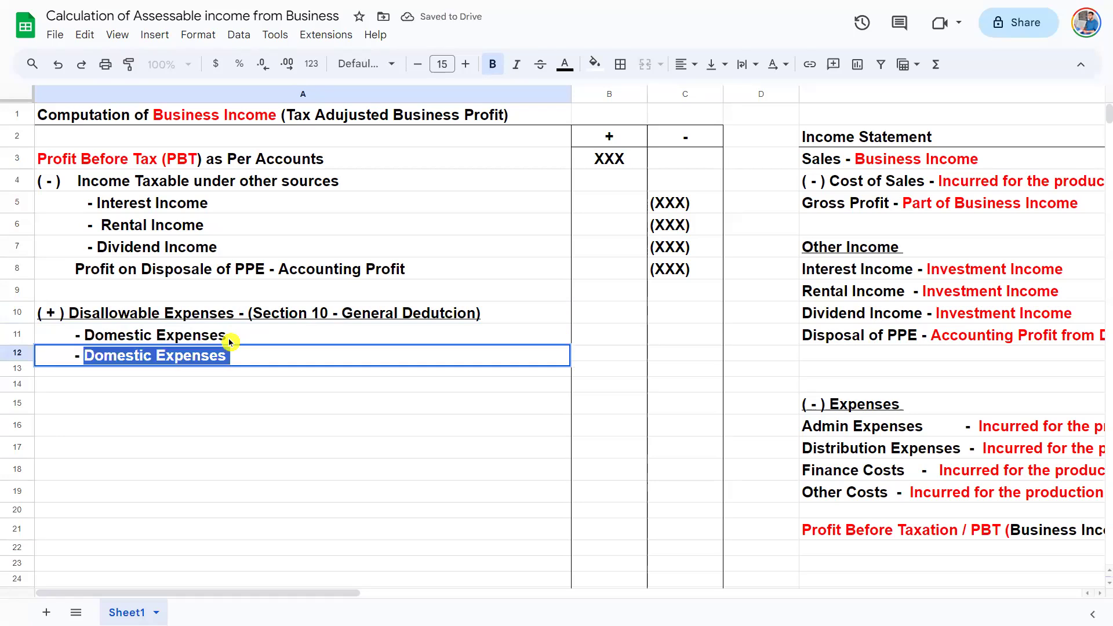
type("Expenses Deduced Under pro")
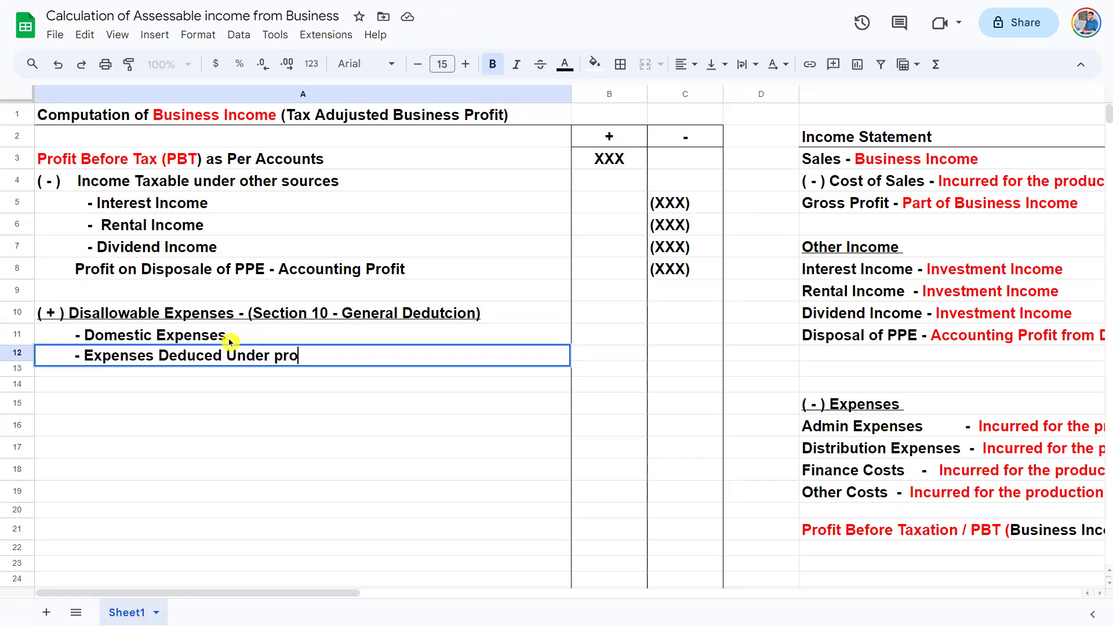
type("visions")
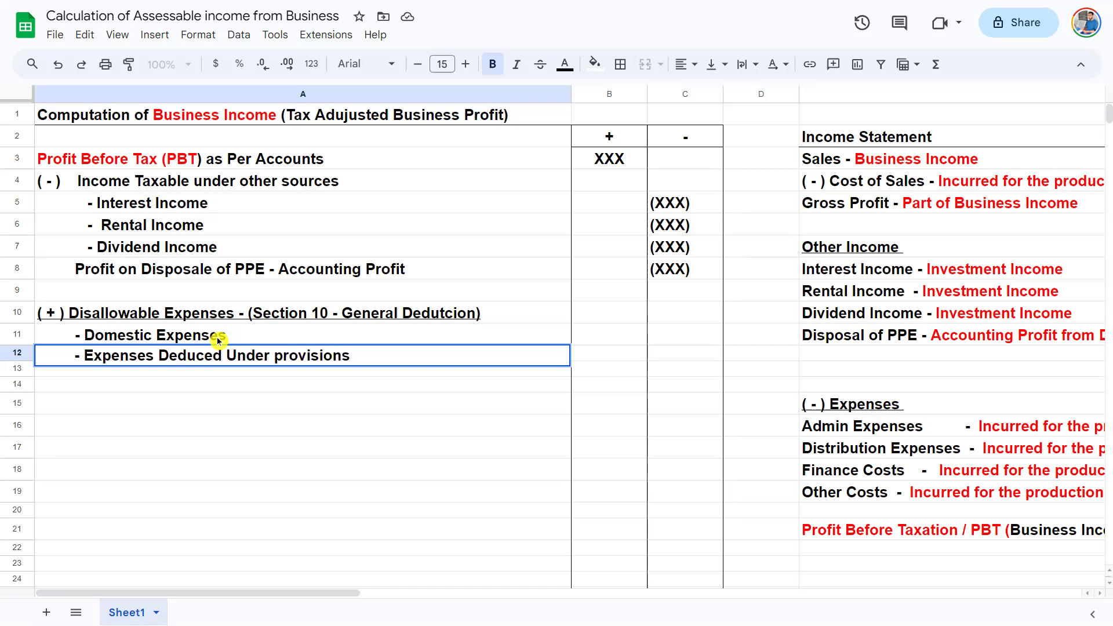
double_click(180, 312)
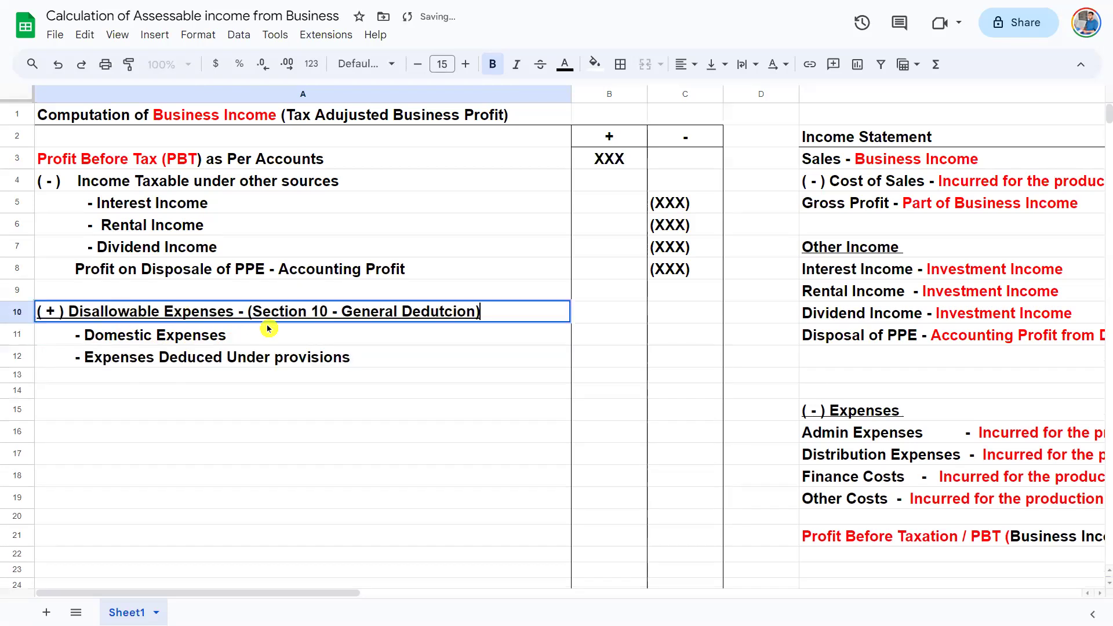
key("shift+Right")
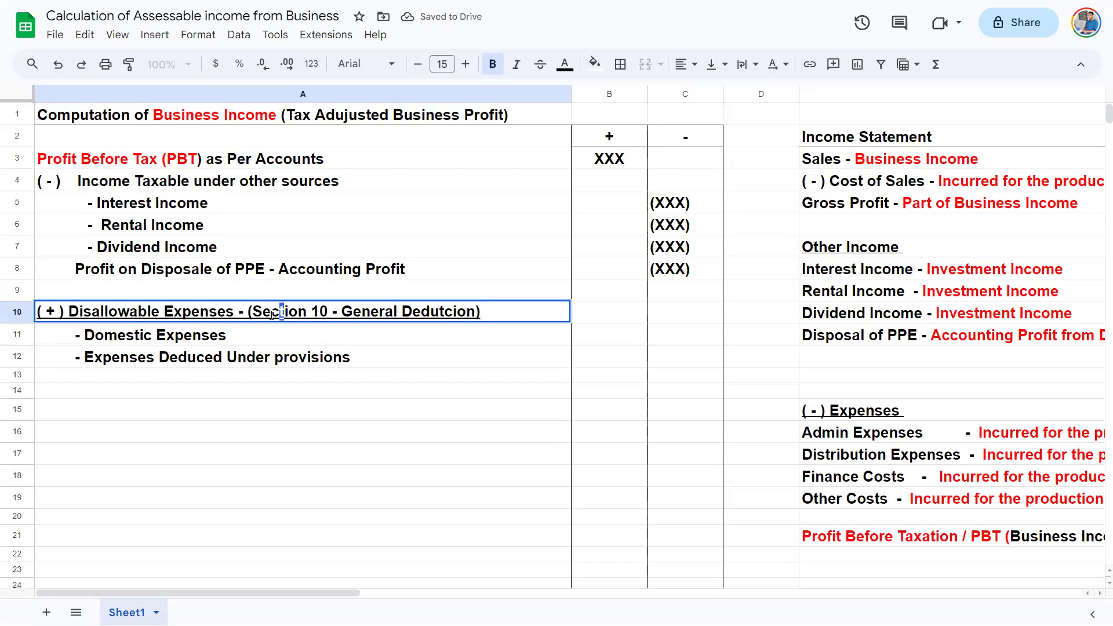
left_click(240, 356)
double_click(208, 358)
type("t")
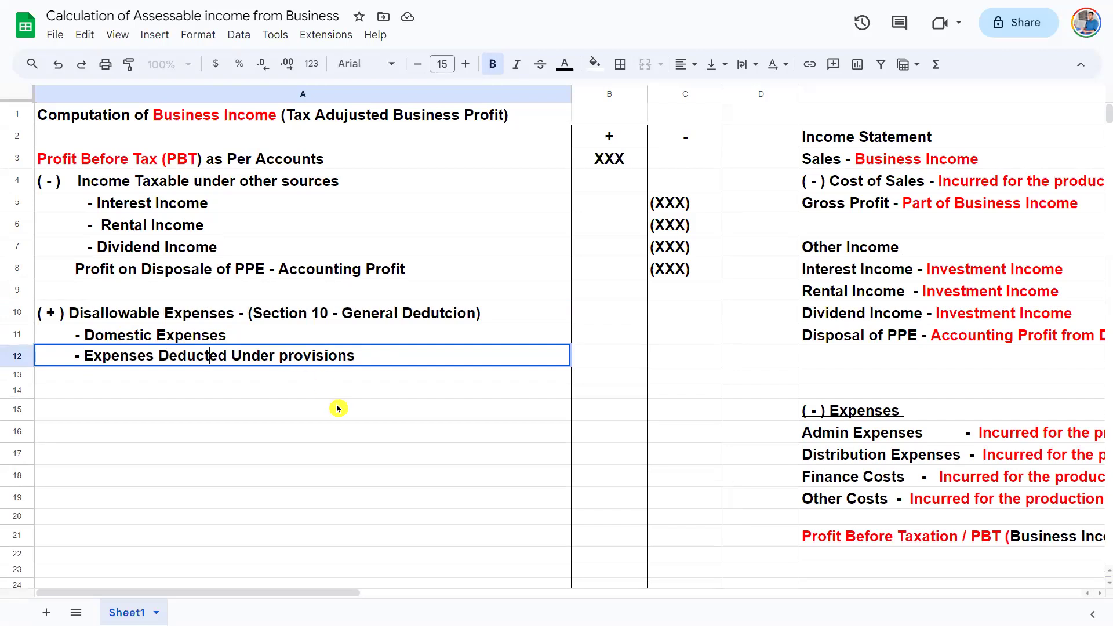
key("Return")
- Add an indented second line reading "(Depreciaition / Ammortization)" inside cell A12, below the provisions item
left_click(243, 362)
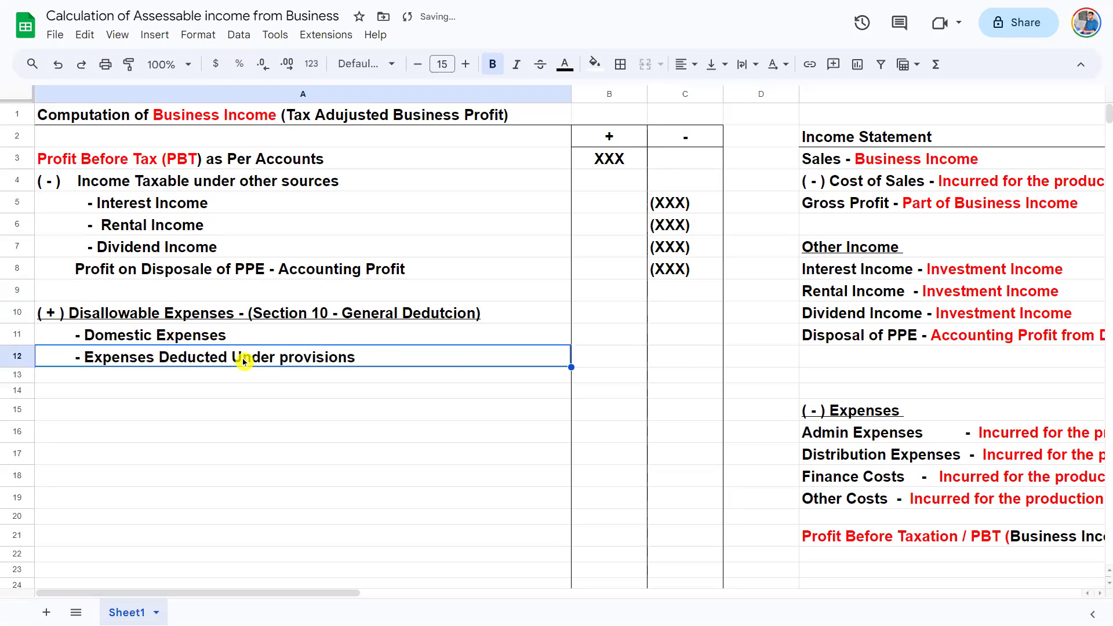
key("Return")
key("alt+Return")
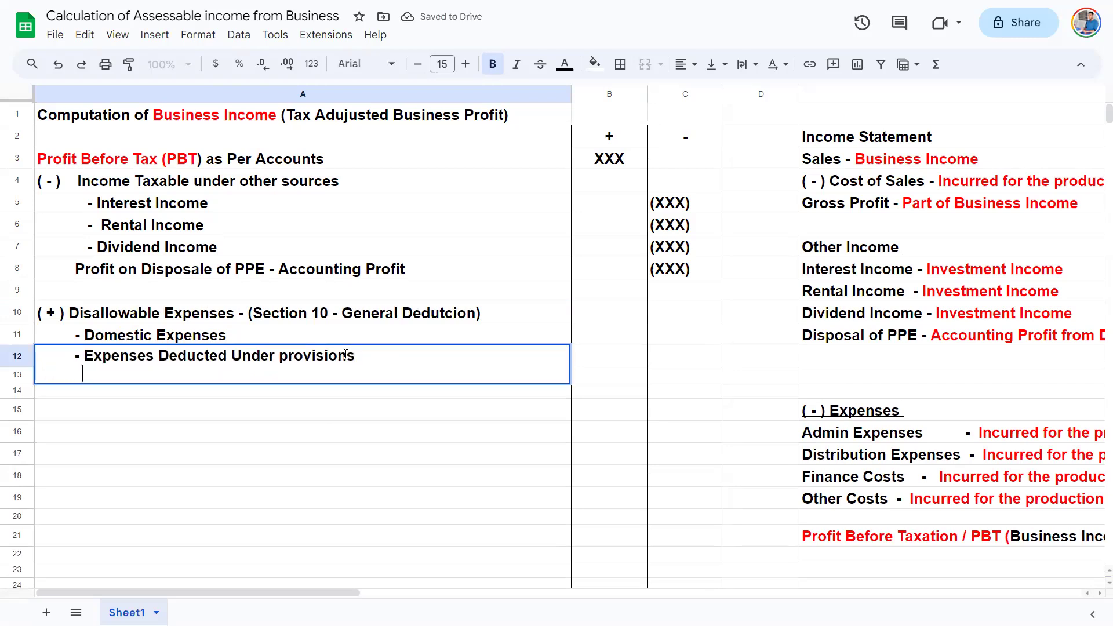
type("(Dep")
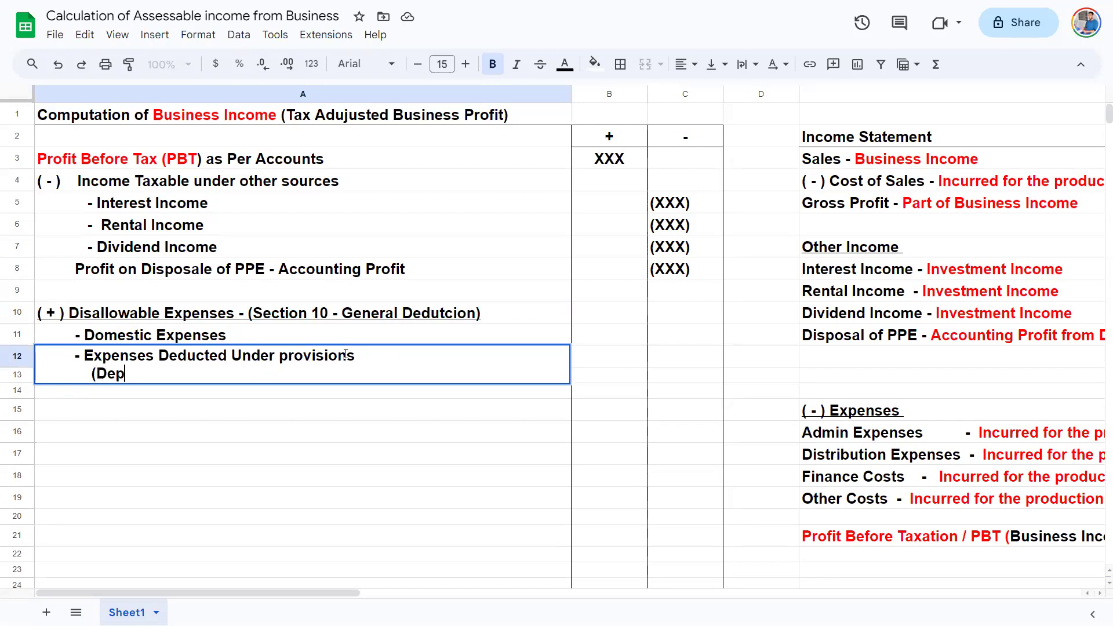
type("reciaition / Ammor")
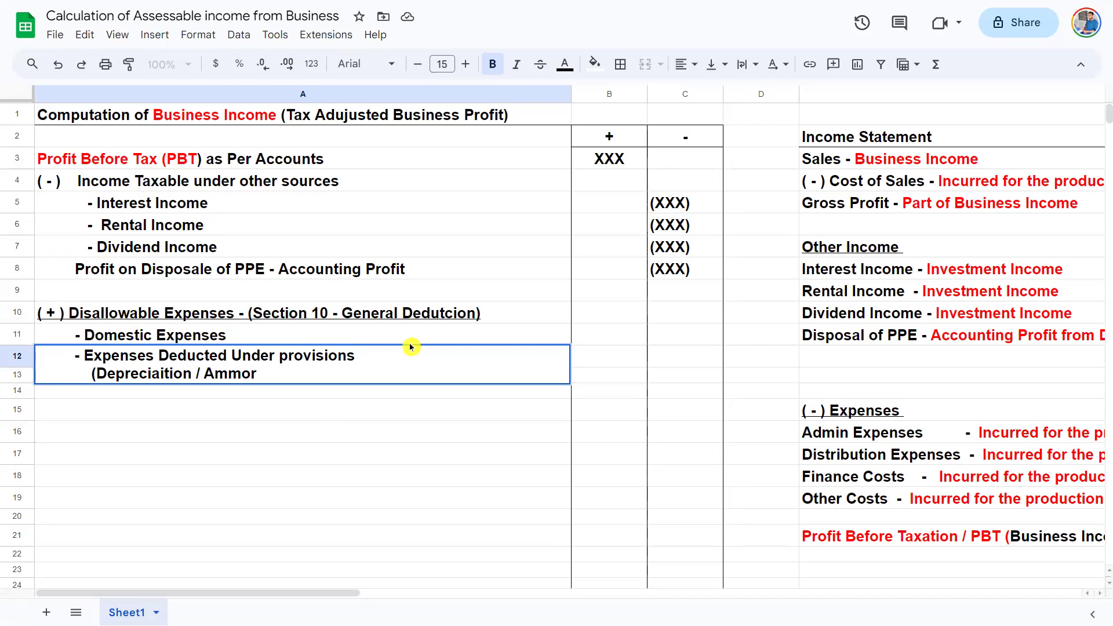
left_click(204, 355, "shift")
left_click(324, 378)
type("t")
type("ions")
type(")")
left_click(280, 375)
key("BackSpace")
key("BackSpace")
key("BackSpace")
key("BackSpace")
type("ization")
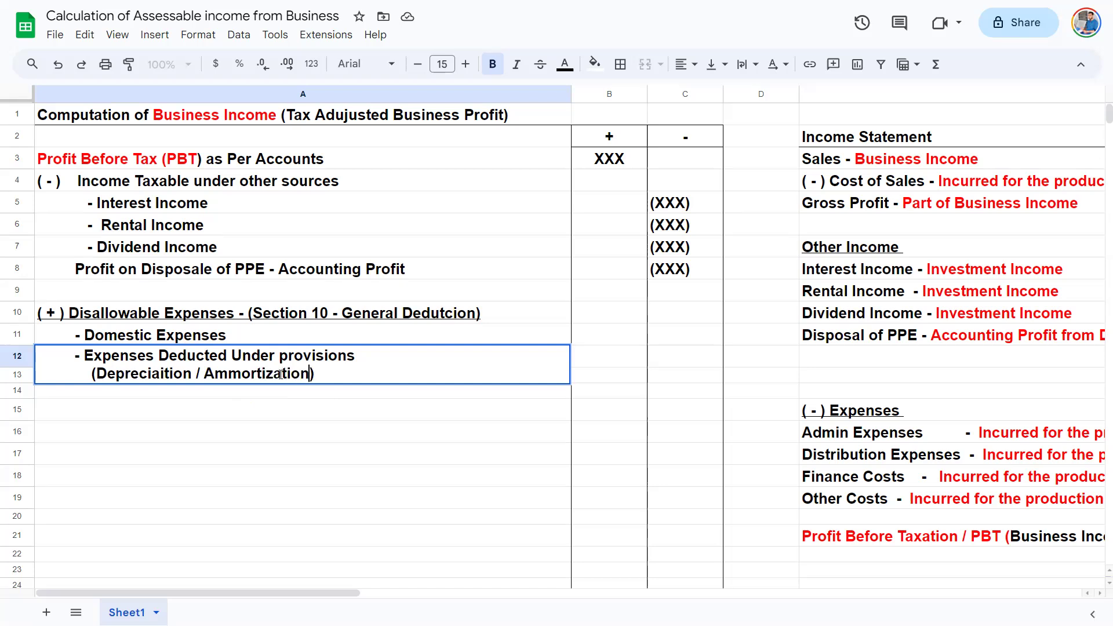
left_click(87, 478)
- Enter "- Entertainment Expenses" as an indented item in cell A13
left_click(187, 394)
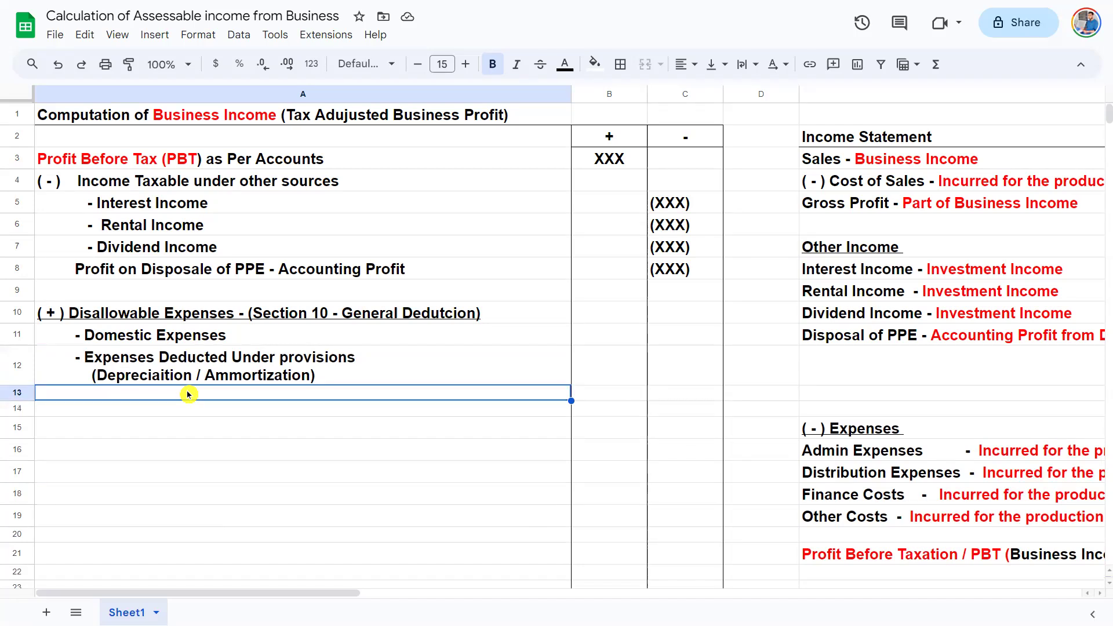
double_click(179, 391)
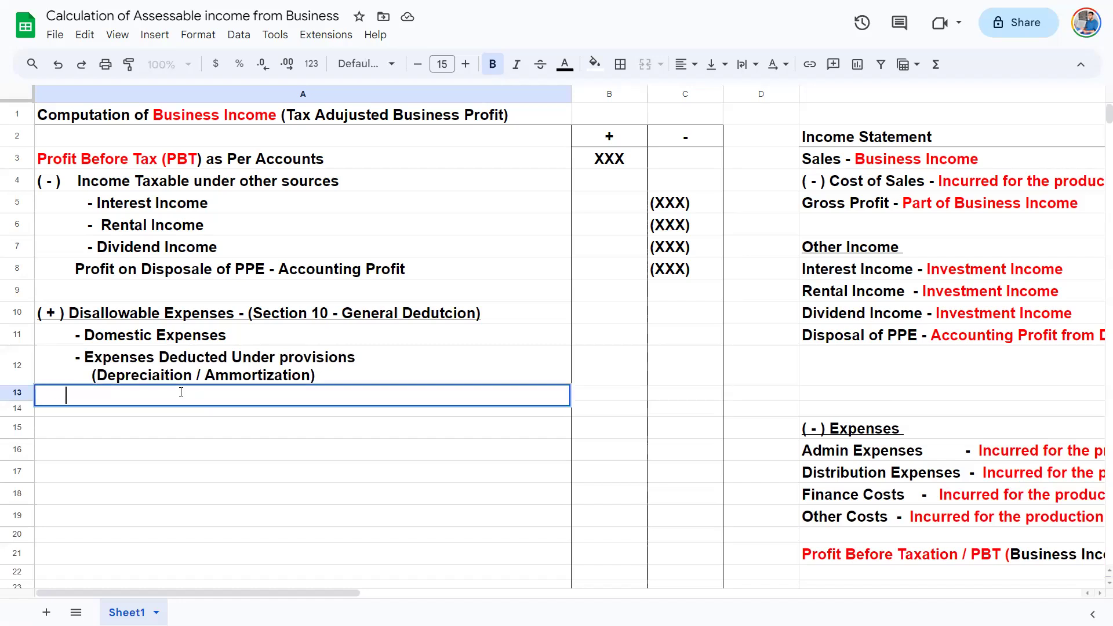
type("-")
type("Entertainment")
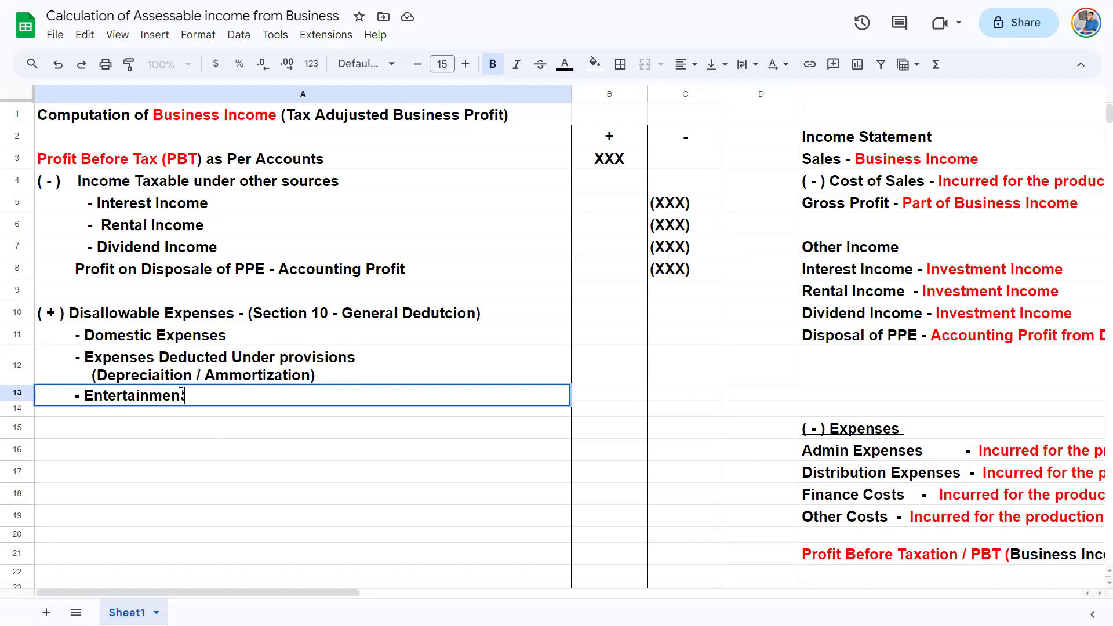
type(" Expense")
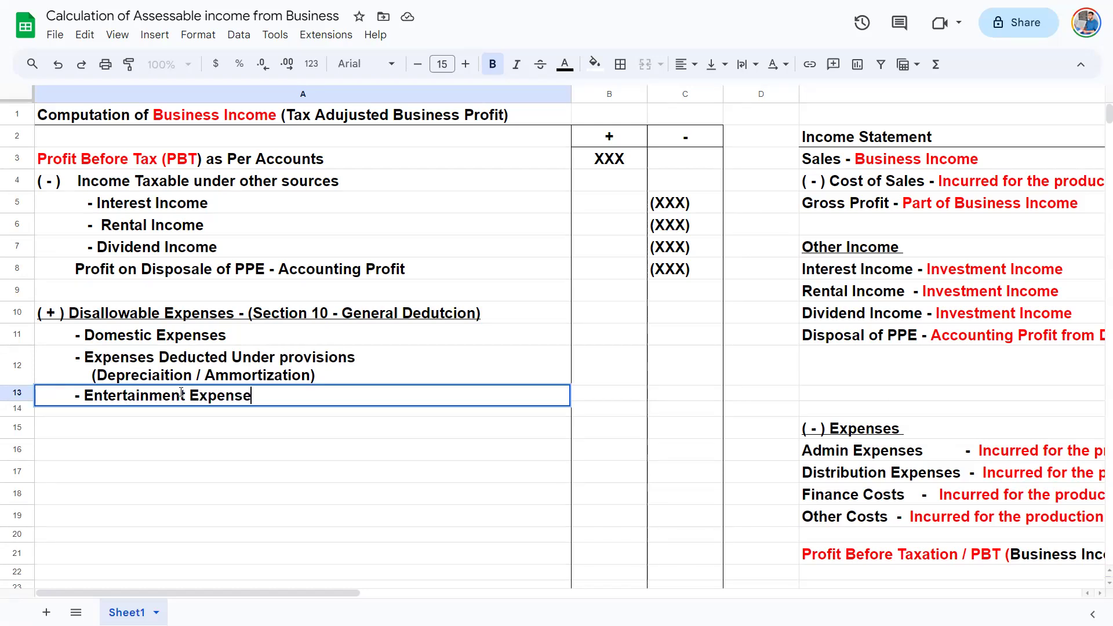
type("s")
key("Return")
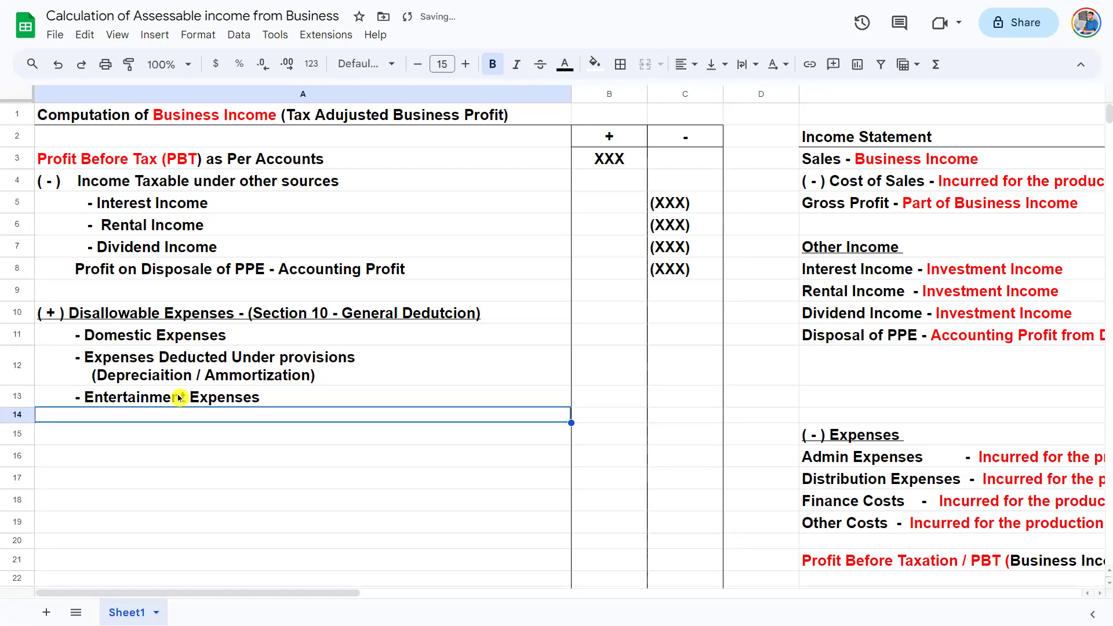
- Enter the indented item "- Penalty or Surcharge / Interest paid on Breach of common law" in cell A14
double_click(149, 412)
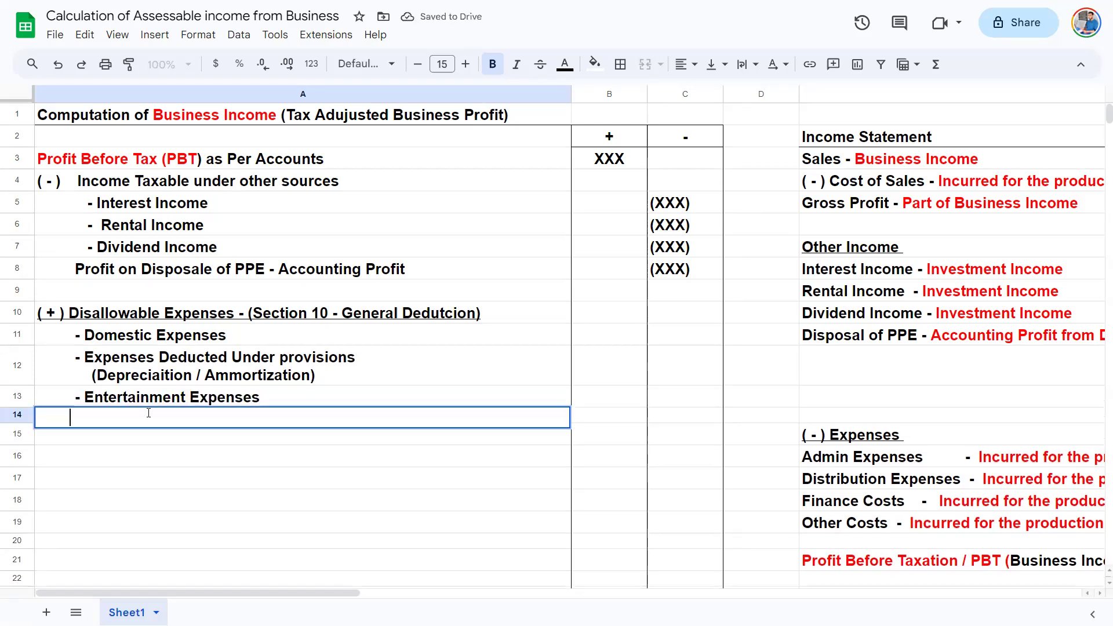
type("-")
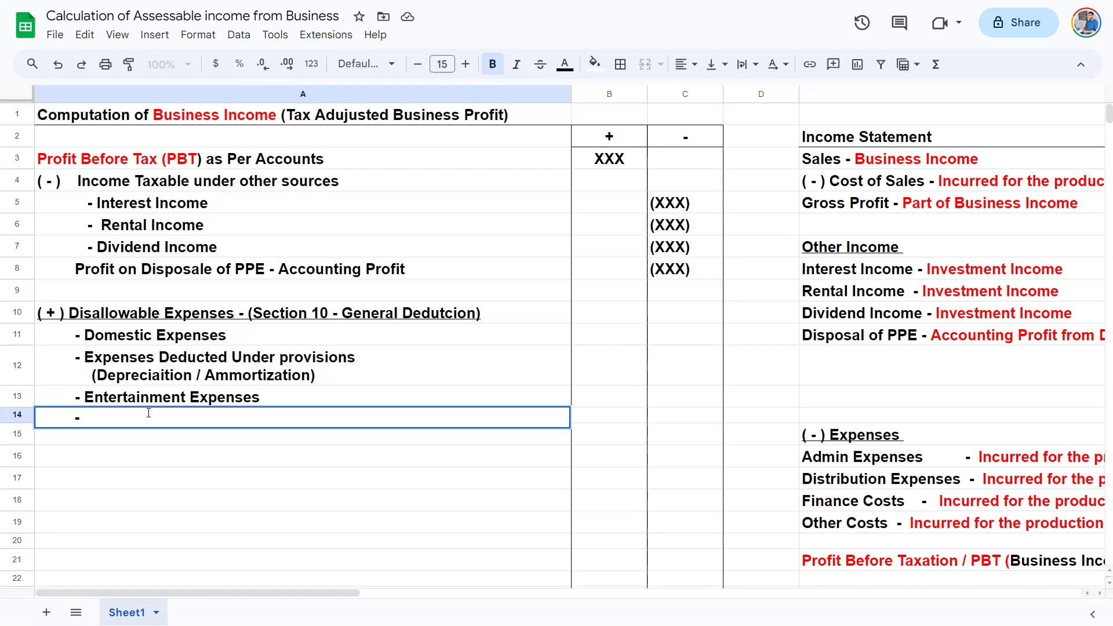
type(" Penaltyyyy")
key("BackSpace")
key("BackSpace")
key("BackSpace")
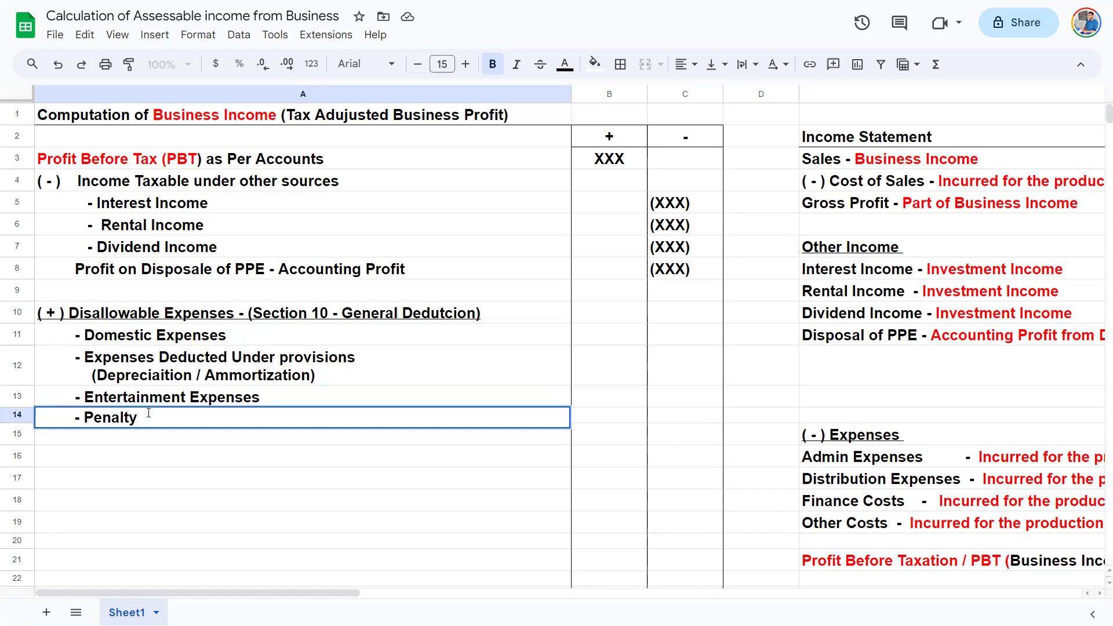
type("or Surcha")
type("re")
type("e")
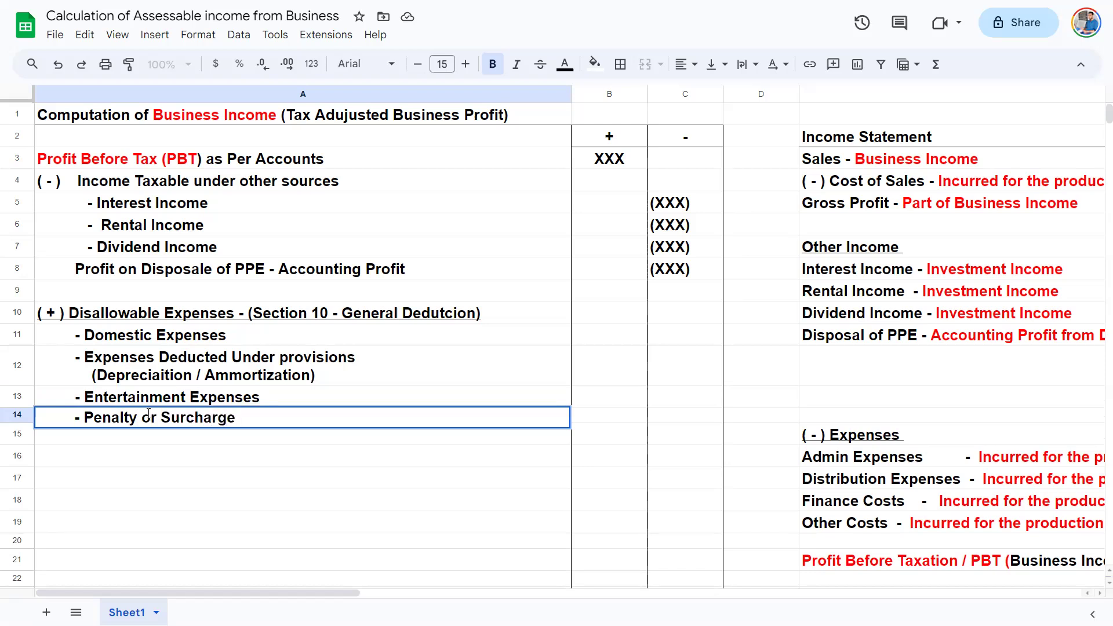
type(" / Interes t paid")
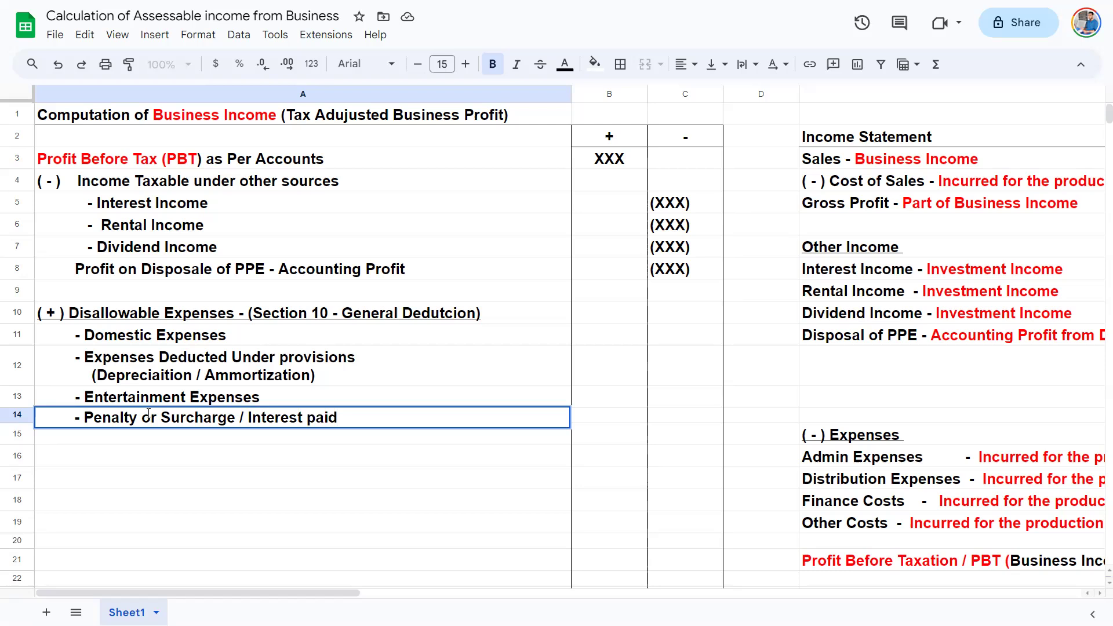
type(" on Breach of common law")
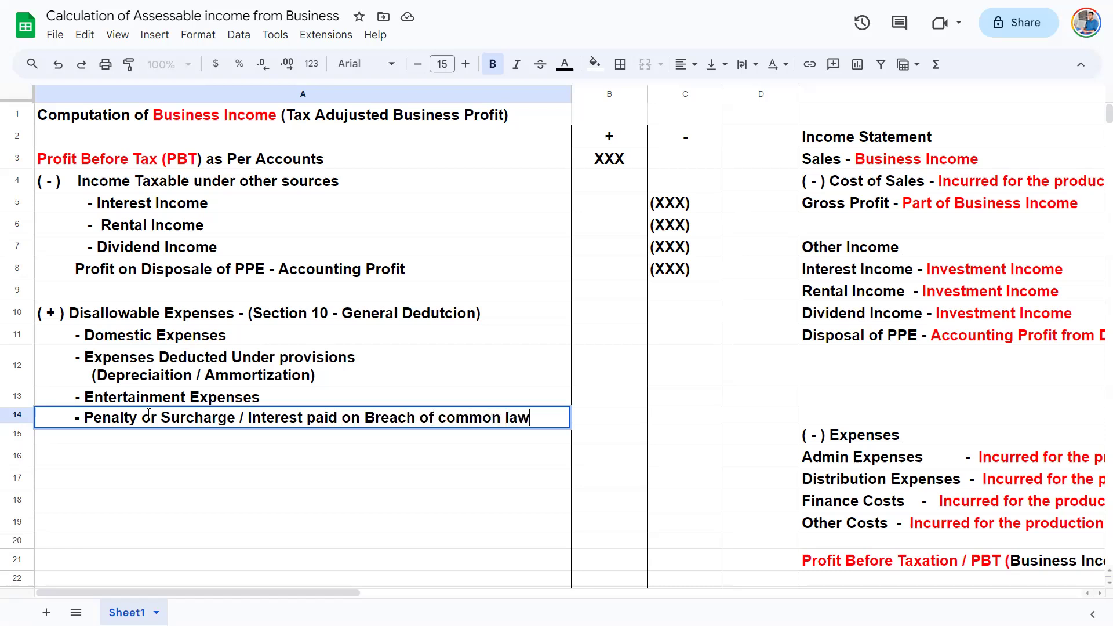
- Commit the penalty, surcharge and interest item in cell A14
key("Return")
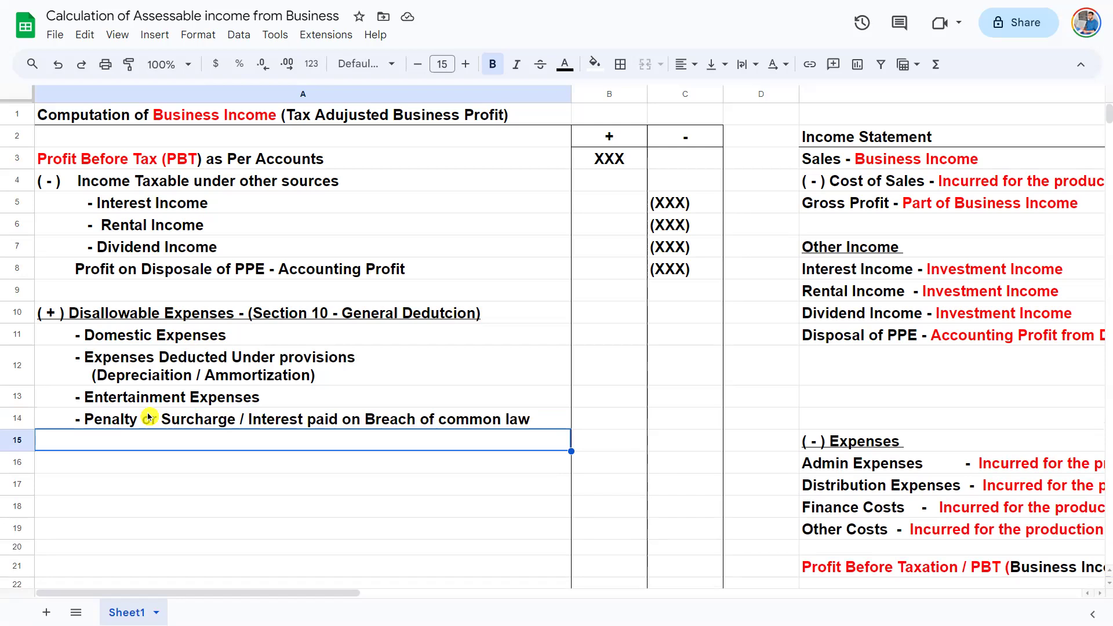
- Review the Section 10 disallowable expense heading and the items listed beneath it in rows 11 to 14
double_click(136, 442)
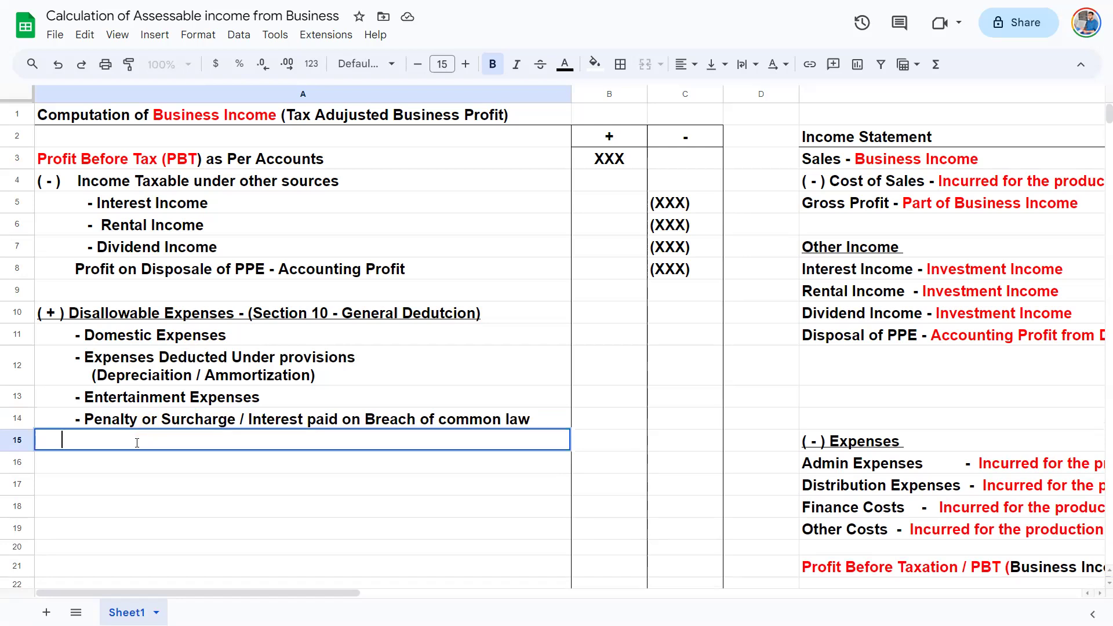
left_click(199, 489)
left_click(199, 360)
left_click(126, 319)
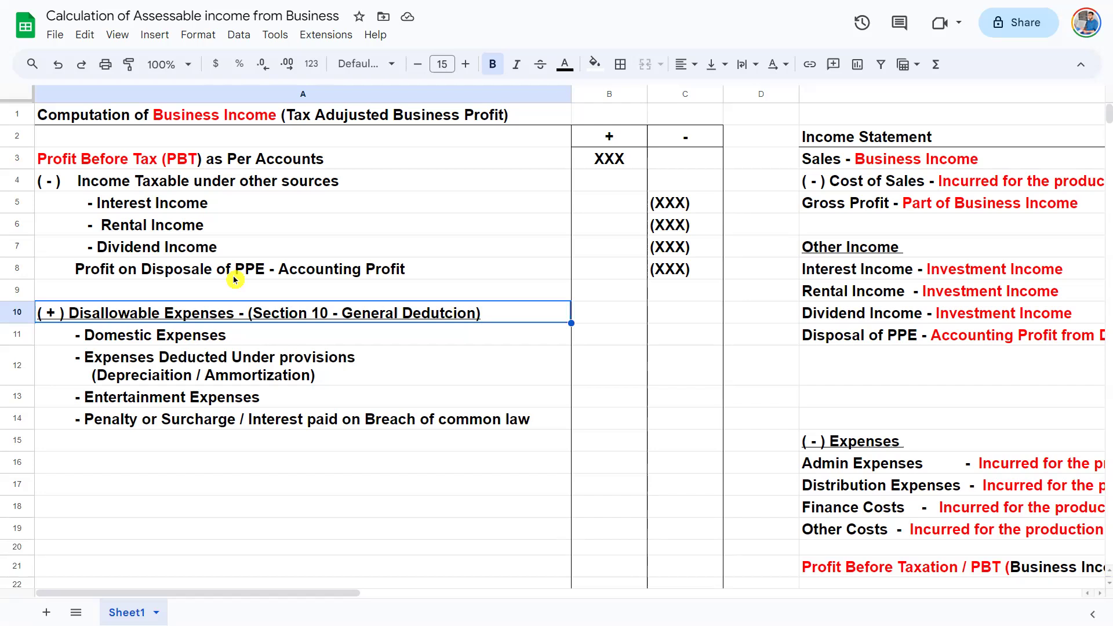
left_click(223, 377)
left_click(209, 398)
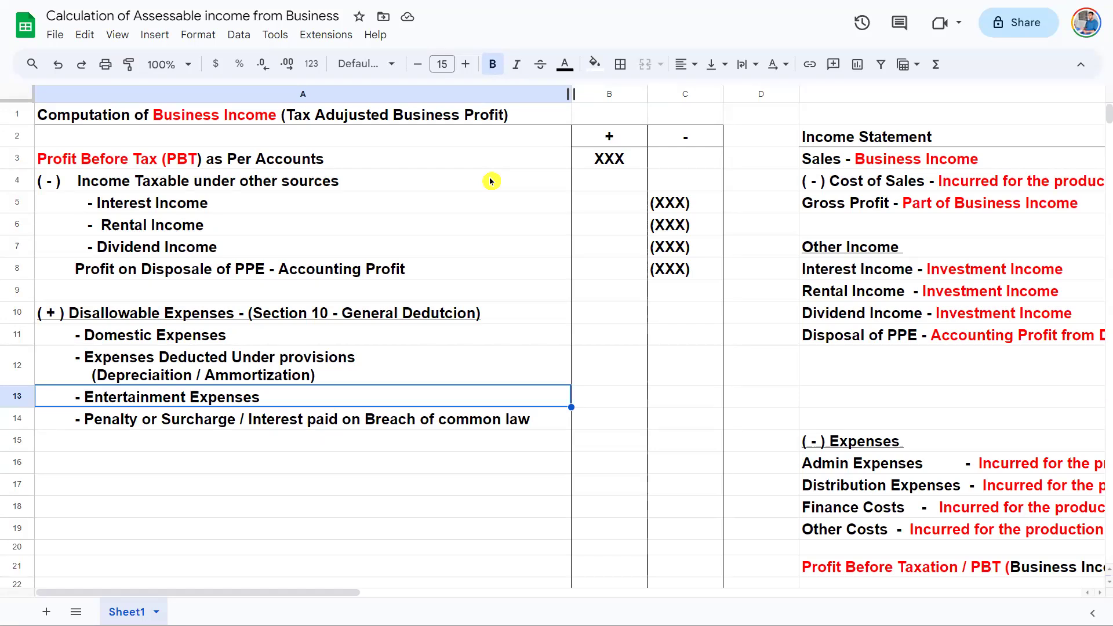
left_click(277, 322)
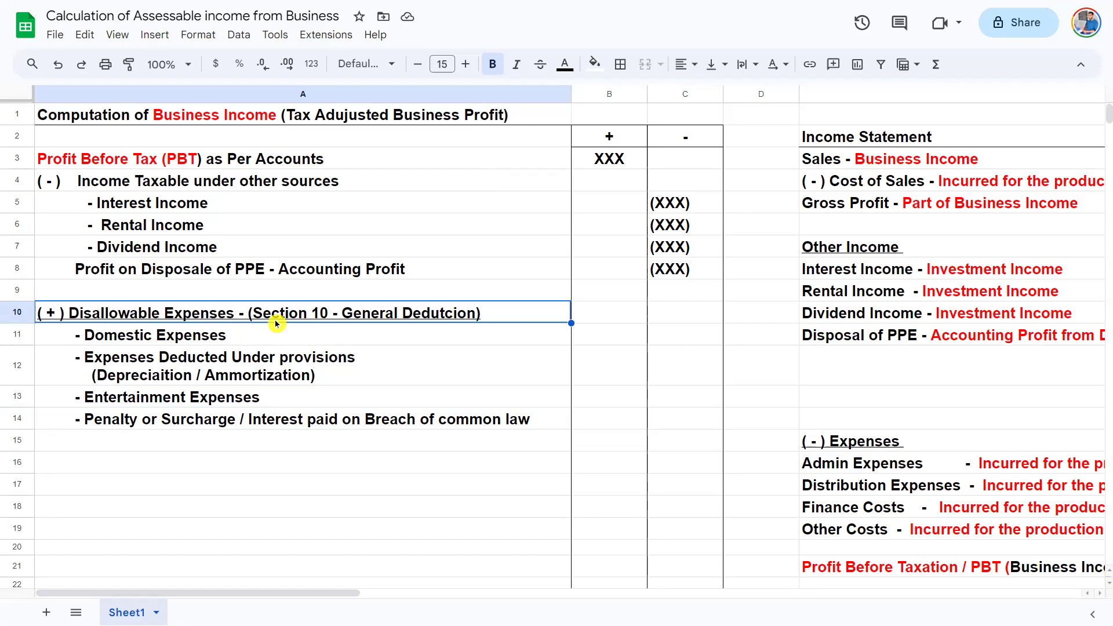
double_click(241, 336)
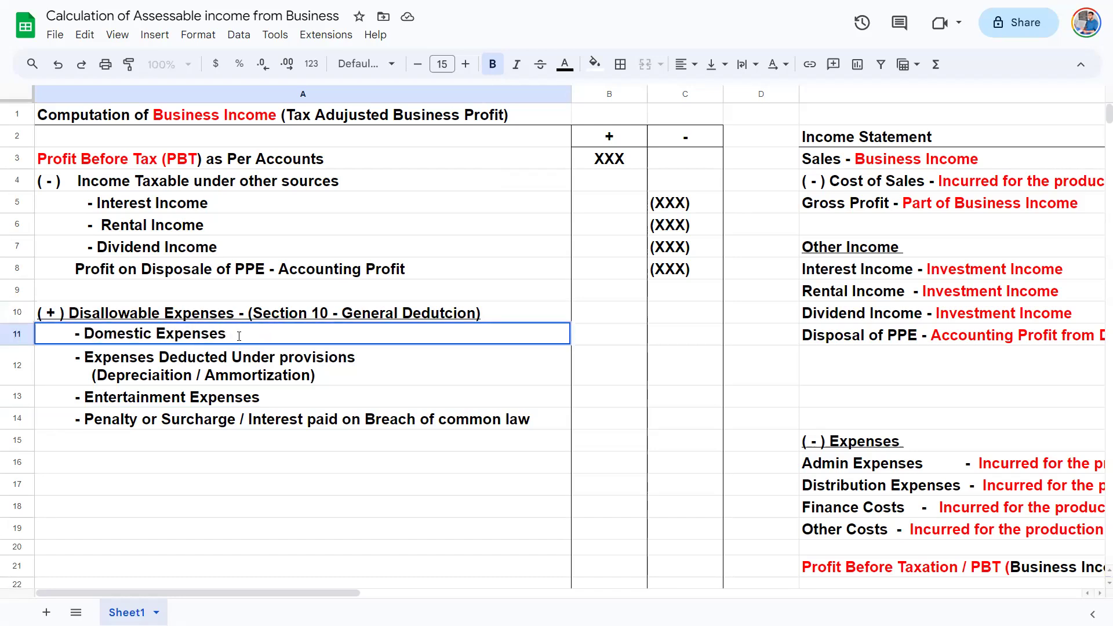
left_click_drag(238, 335, 72, 339)
left_click(131, 375)
double_click(130, 374)
left_click(145, 392)
key("Down")
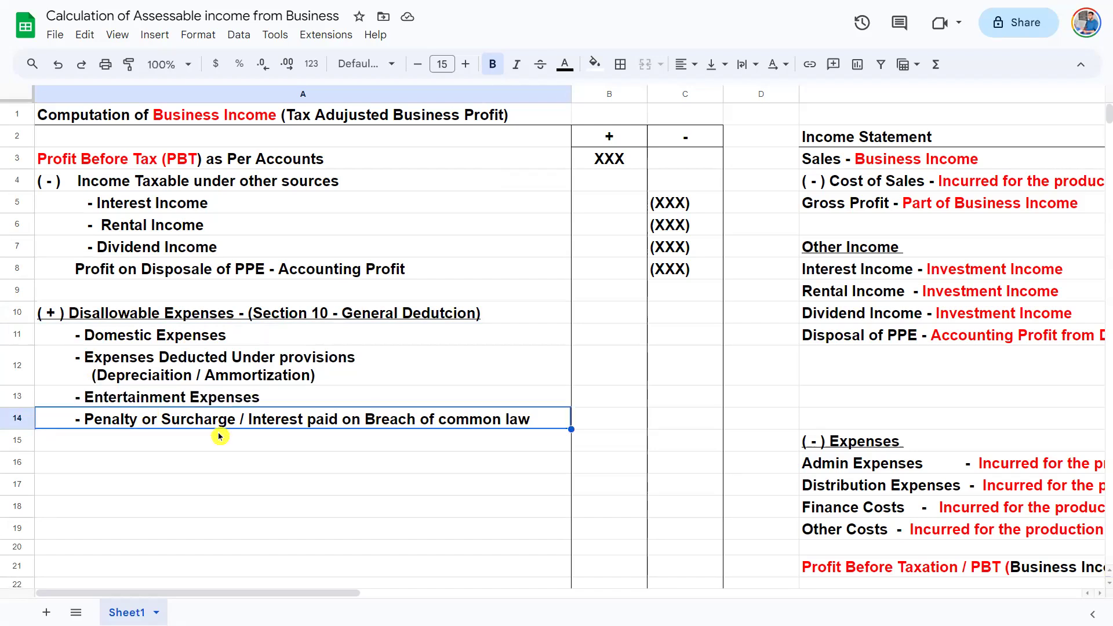
left_click(235, 450)
left_click(296, 427)
left_click(152, 460)
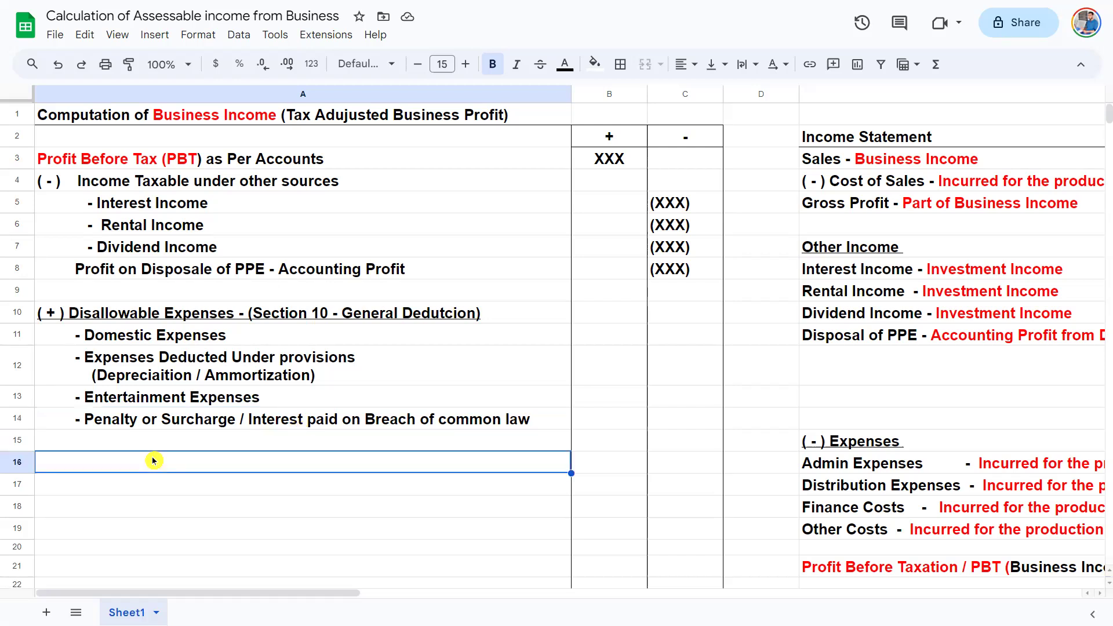
- Enter the indented line "Expenses No Incurred for production of income" in cell A16, leaving row 15 blank
double_click(109, 456)
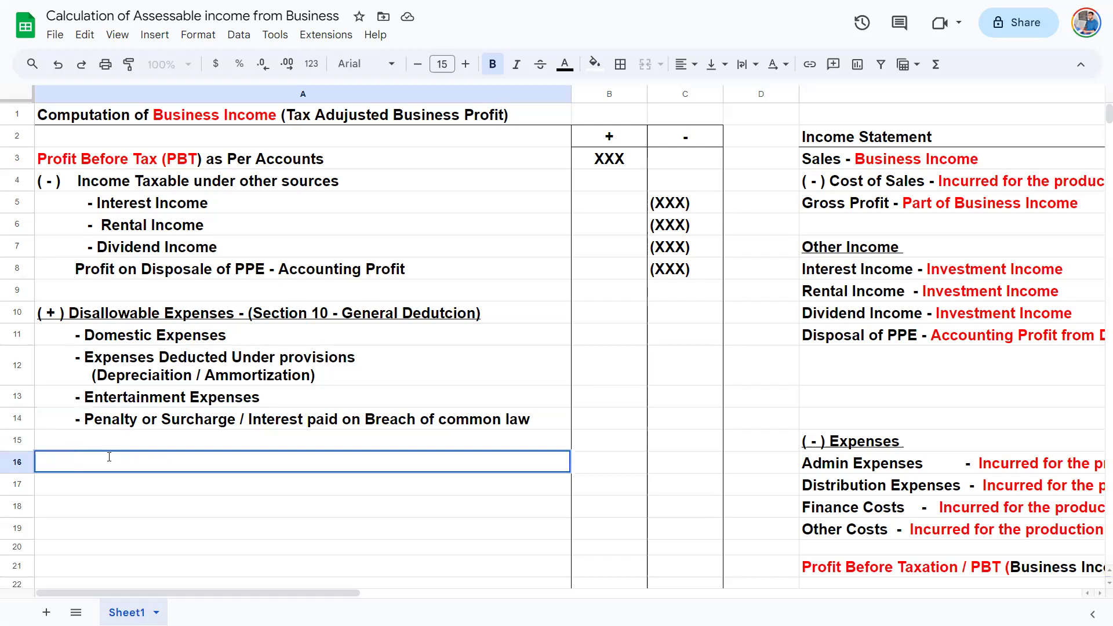
type("Expenses No ")
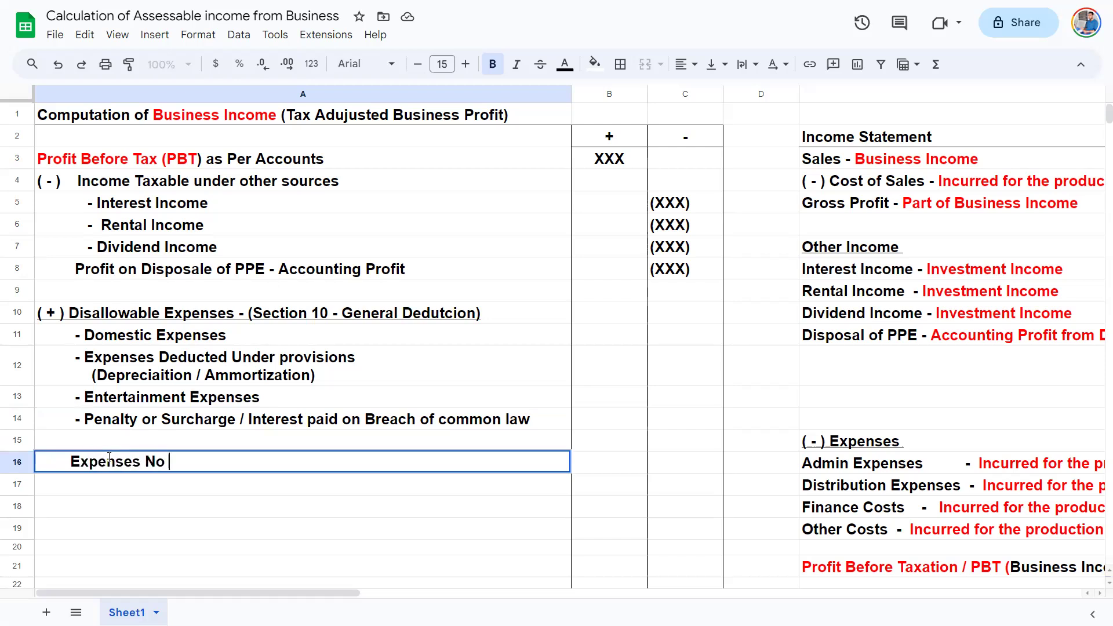
type("Incurred for he")
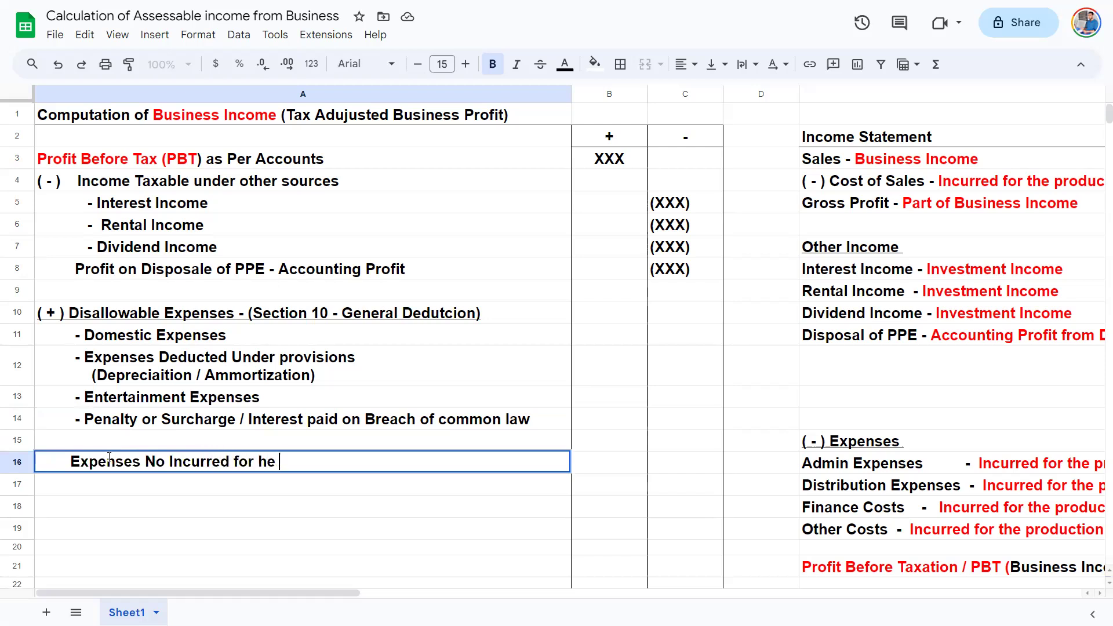
key("BackSpace")
key("BackSpace")
key("BackSpace")
type("p")
key("BackSpace")
type("producion of")
key("Left")
key("Left")
key("Left")
key("Left")
key("Left")
key("Left")
type("t")
key("End")
type("income")
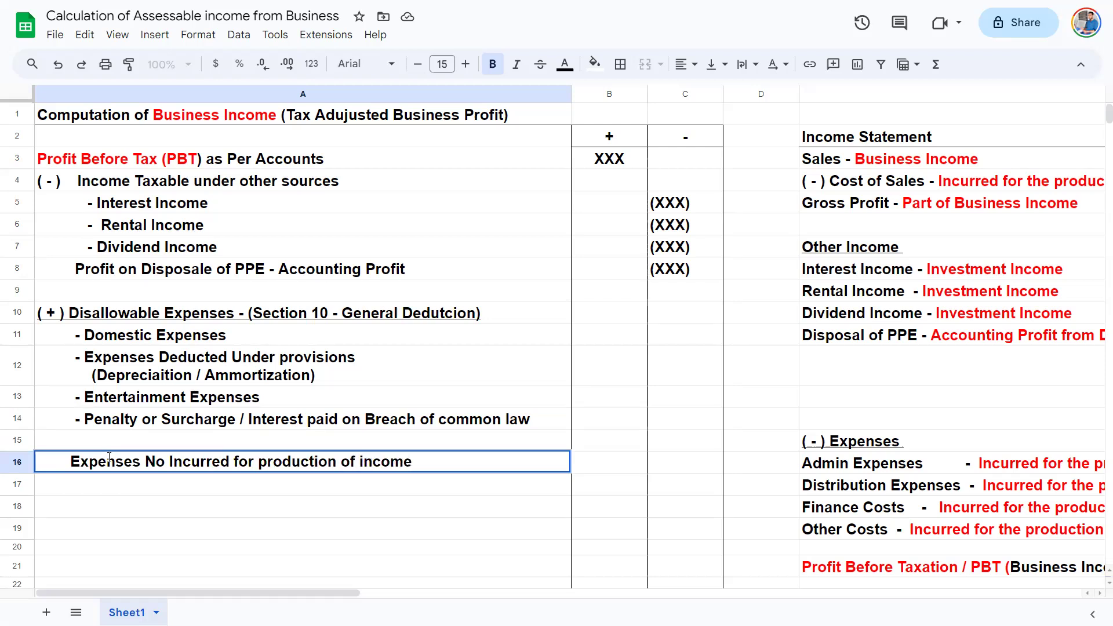
key("Return")
left_click(109, 461)
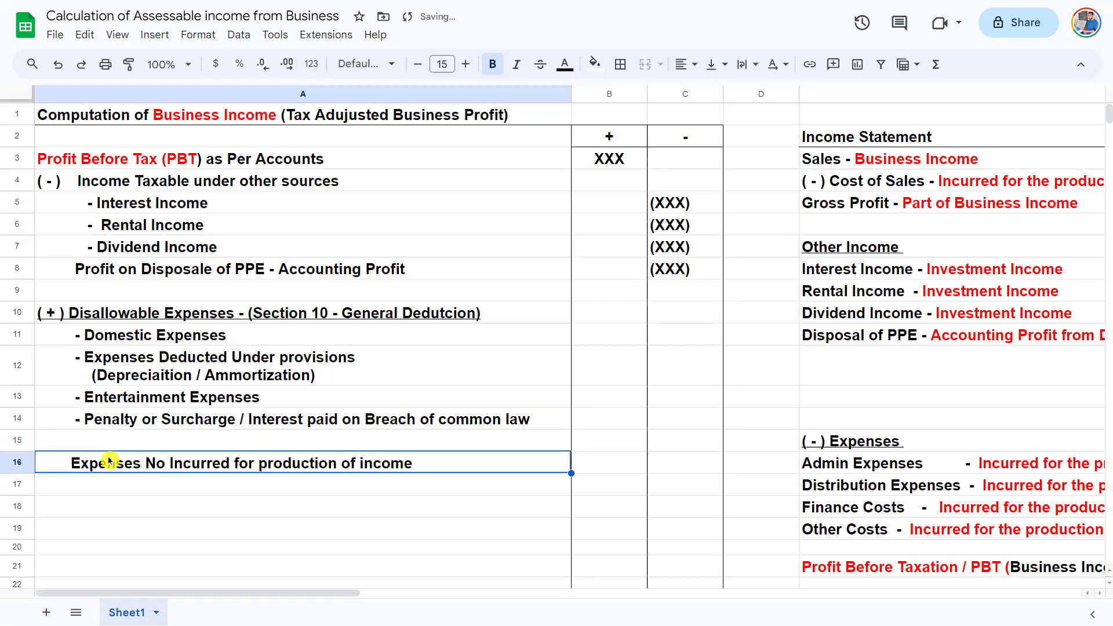
left_click(115, 338)
left_click(133, 322)
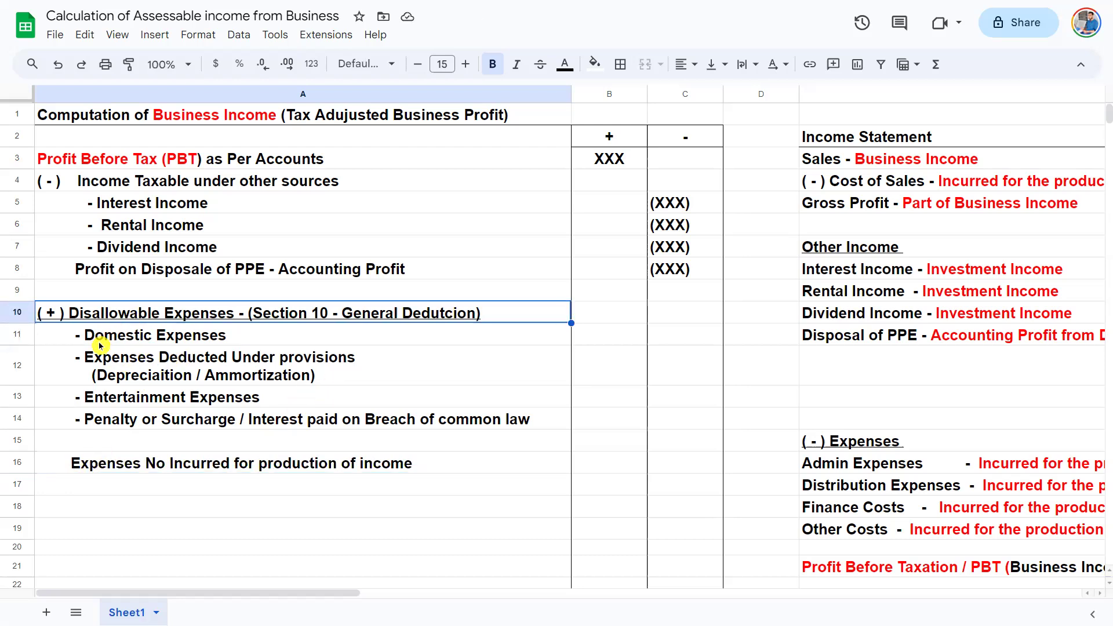
double_click(82, 467)
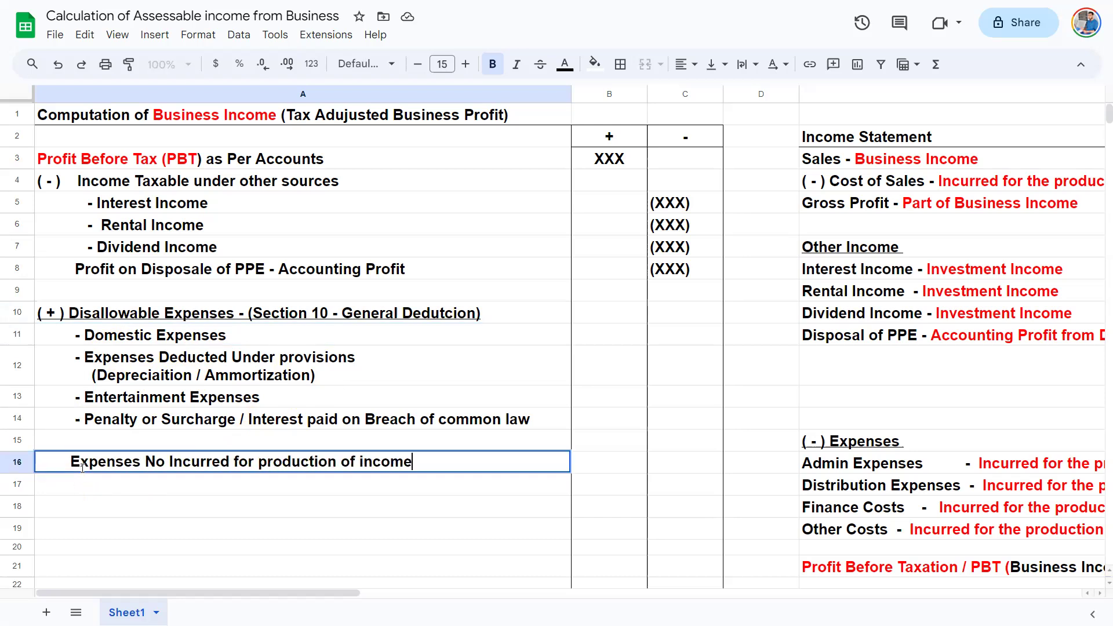
- Enter the placeholder "XXX" in the plus column for Domestic Expenses, cell B11
left_click(635, 345)
type("XXXX")
key("Return")
key("Up")
key("Return")
key("BackSpace")
key("Return")
- Copy the B11 placeholder into B12:B14 for the remaining Section 10 disallowable expenses
key("Up")
key("ctrl+c")
key("Down")
key("shift+Down")
key("shift+Down")
key("ctrl+v")
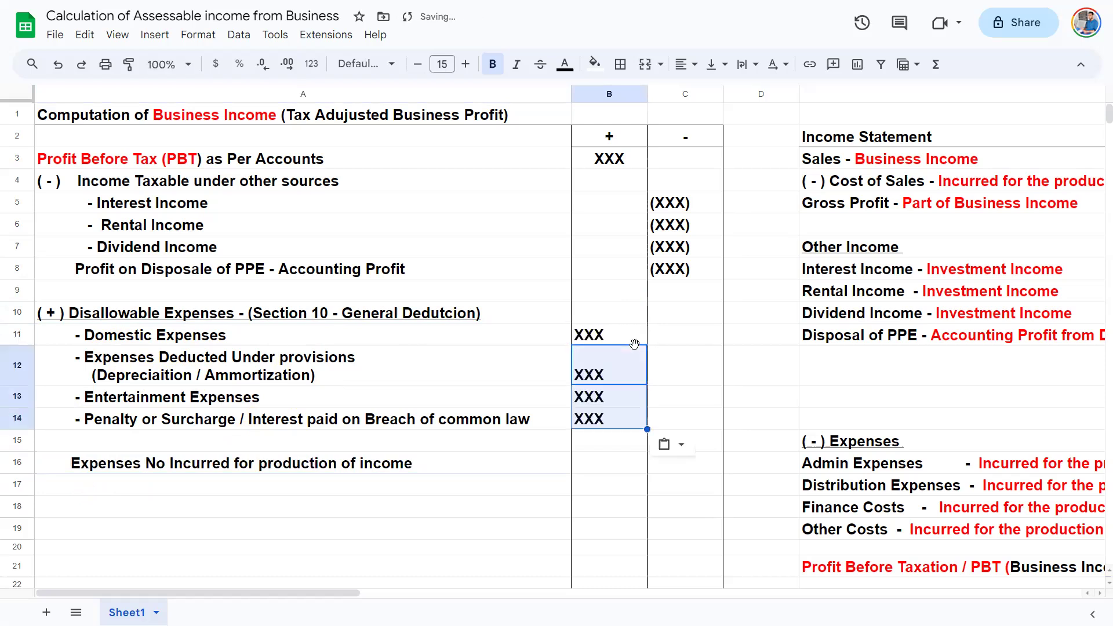
- Append "(Section 11 - Main Deduction)" to the end of the production of income line in cell A16
left_click(164, 512)
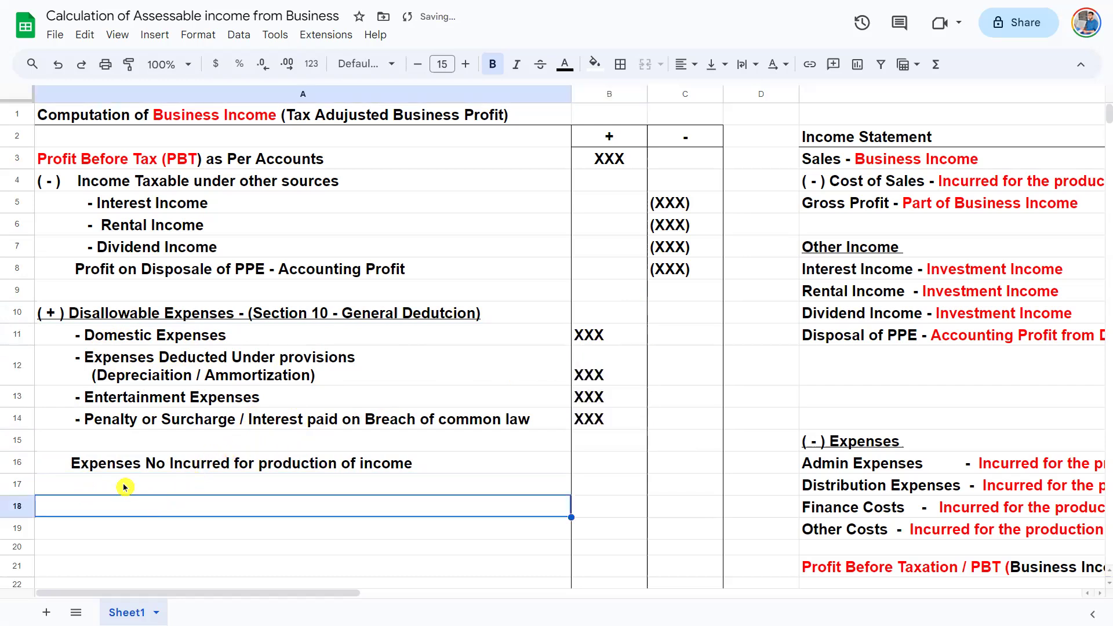
double_click(108, 483)
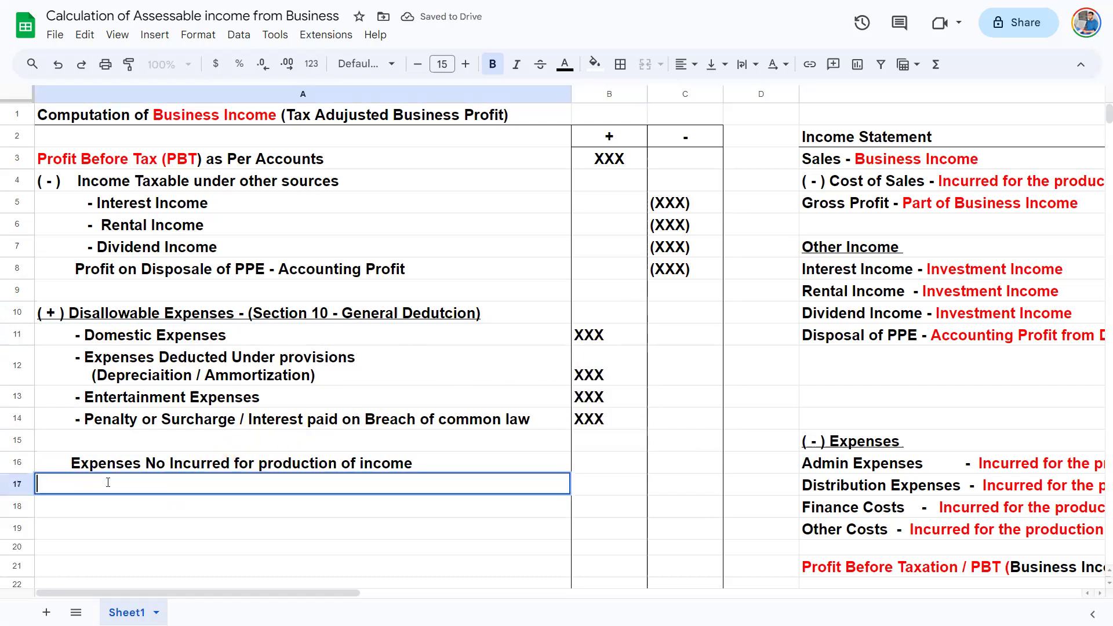
double_click(206, 469)
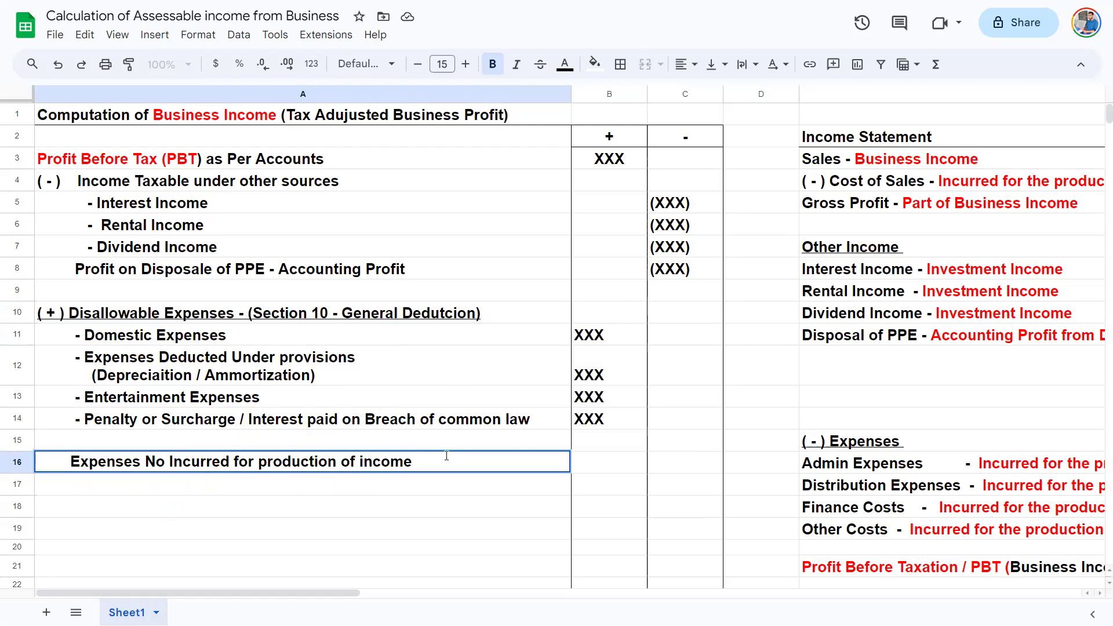
type("(SecXXX")
key("BackSpace")
key("BackSpace")
key("BackSpace")
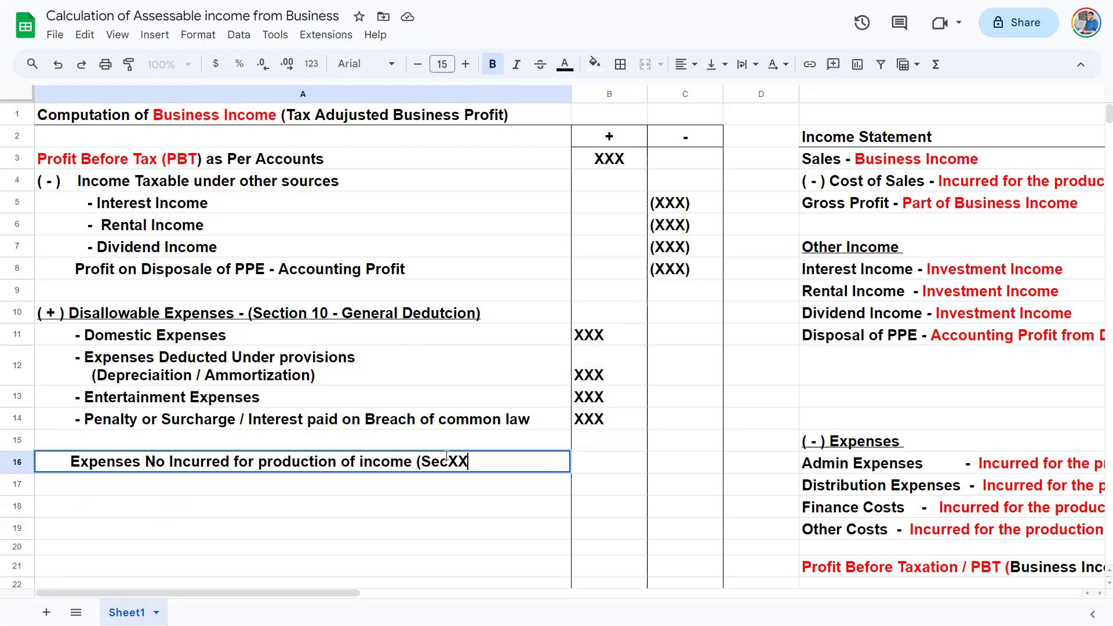
double_click(235, 427)
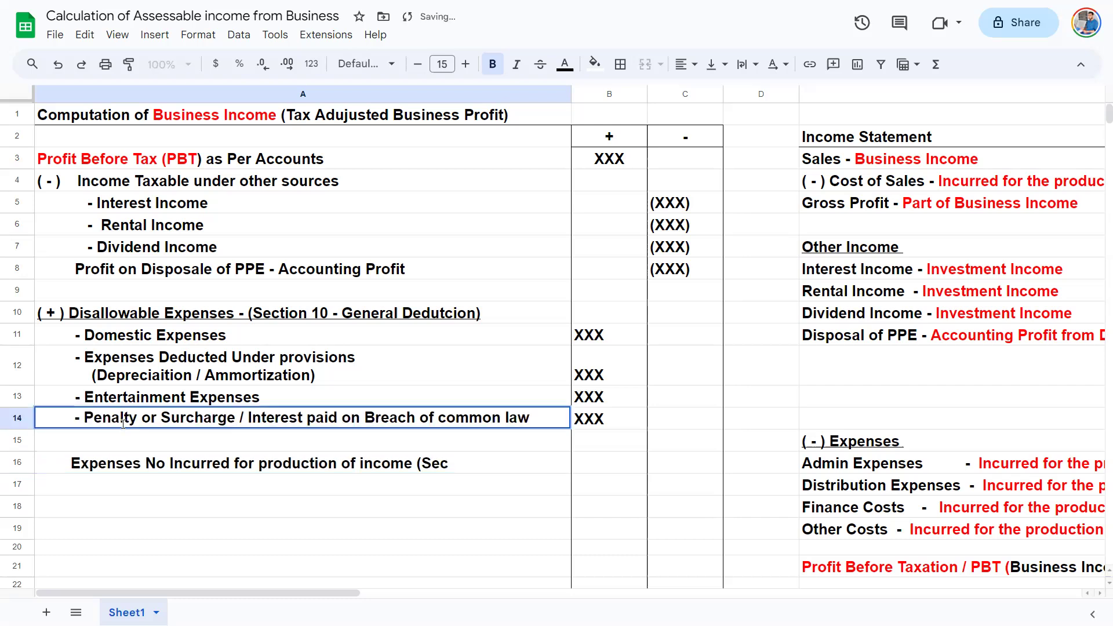
left_click_drag(129, 424, 123, 424)
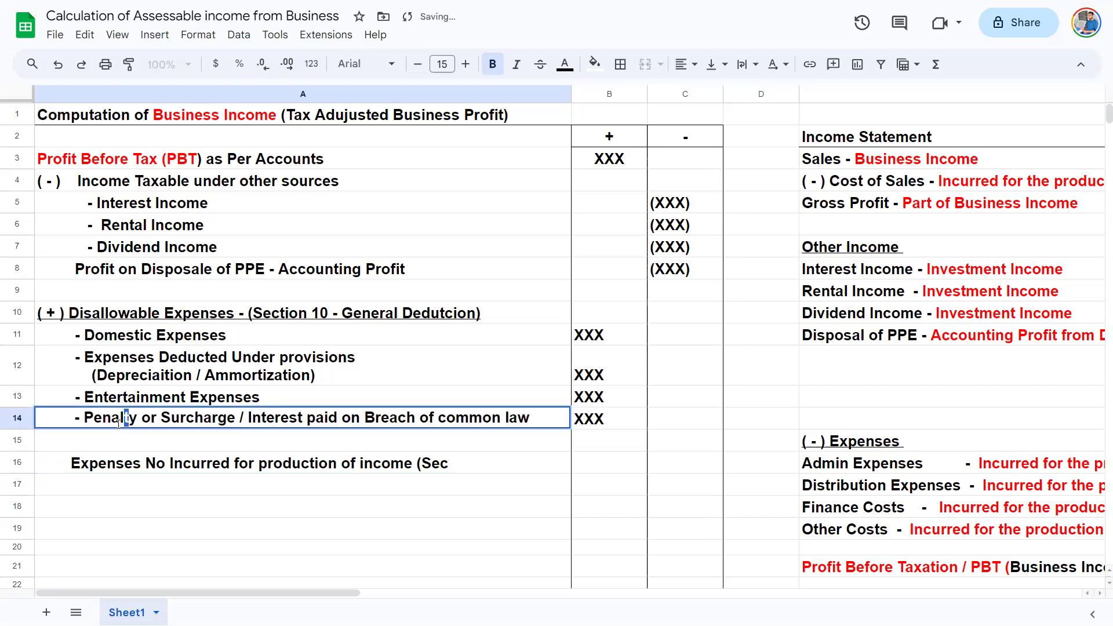
double_click(443, 477)
type("tion 11")
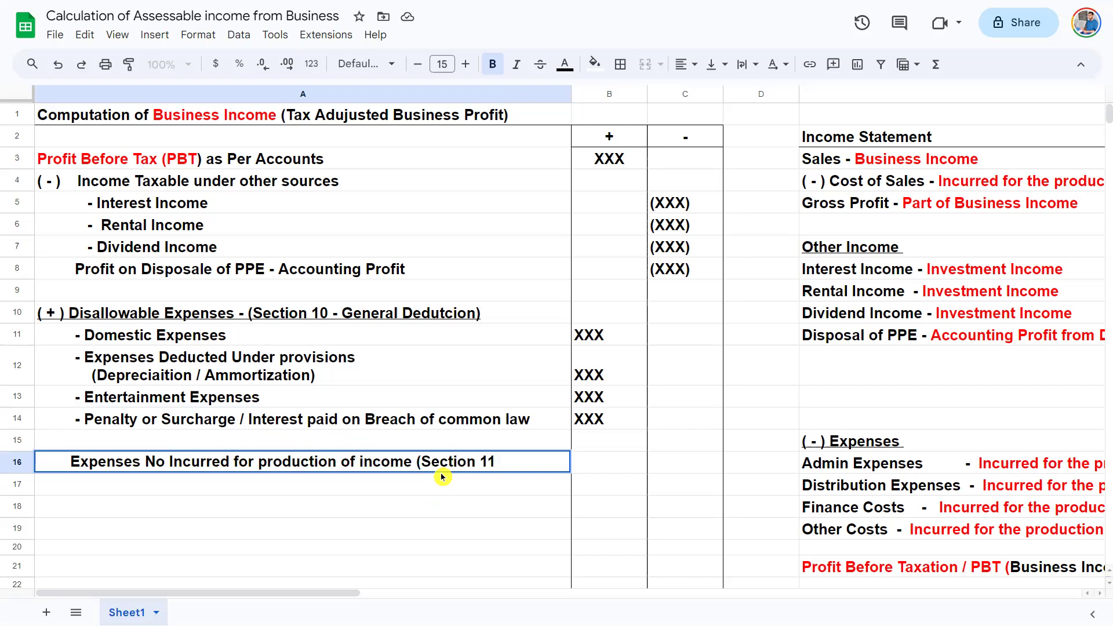
type(" - Main Deduc")
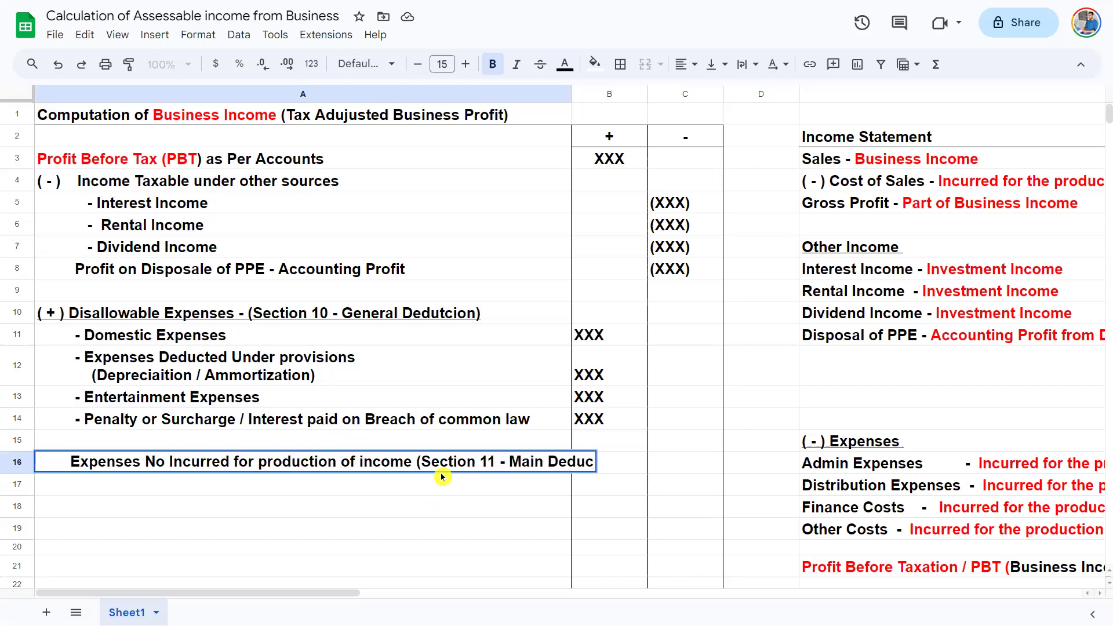
type("t")
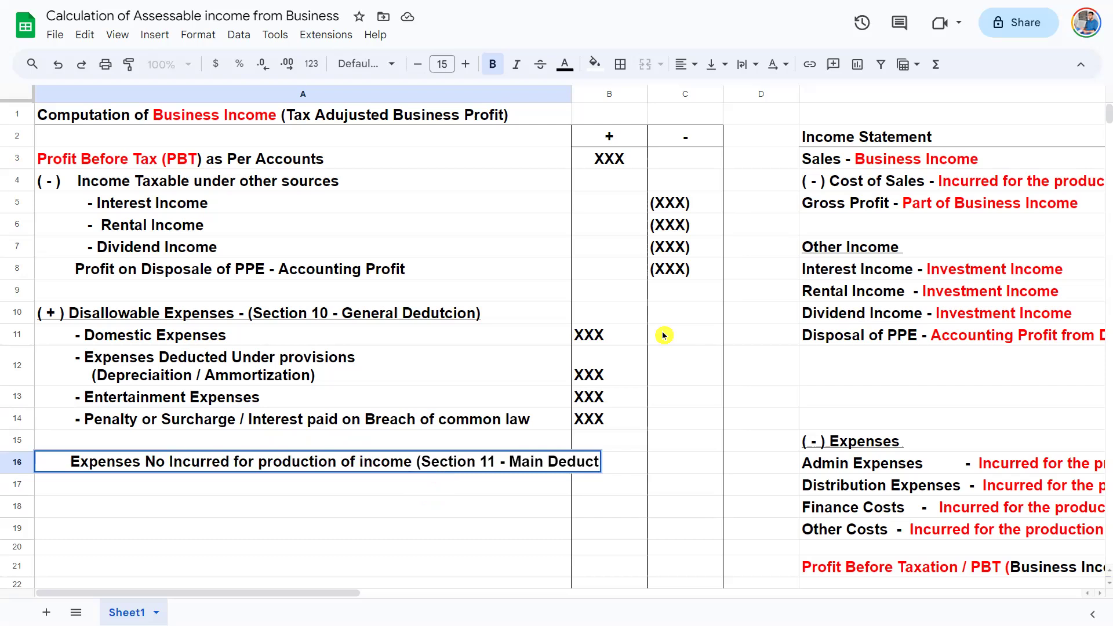
type("ion)")
key("Return")
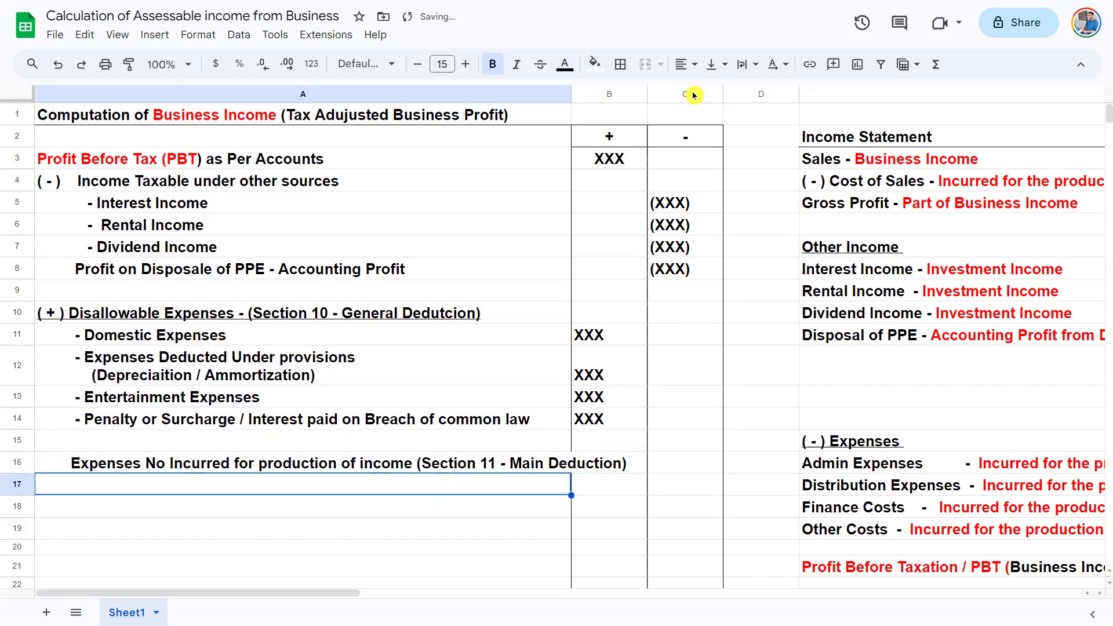
- Widen column A so the full Section 11 line in row 16 fits inside it
left_click_drag(571, 95, 644, 96)
left_click(120, 463)
left_click(119, 486)
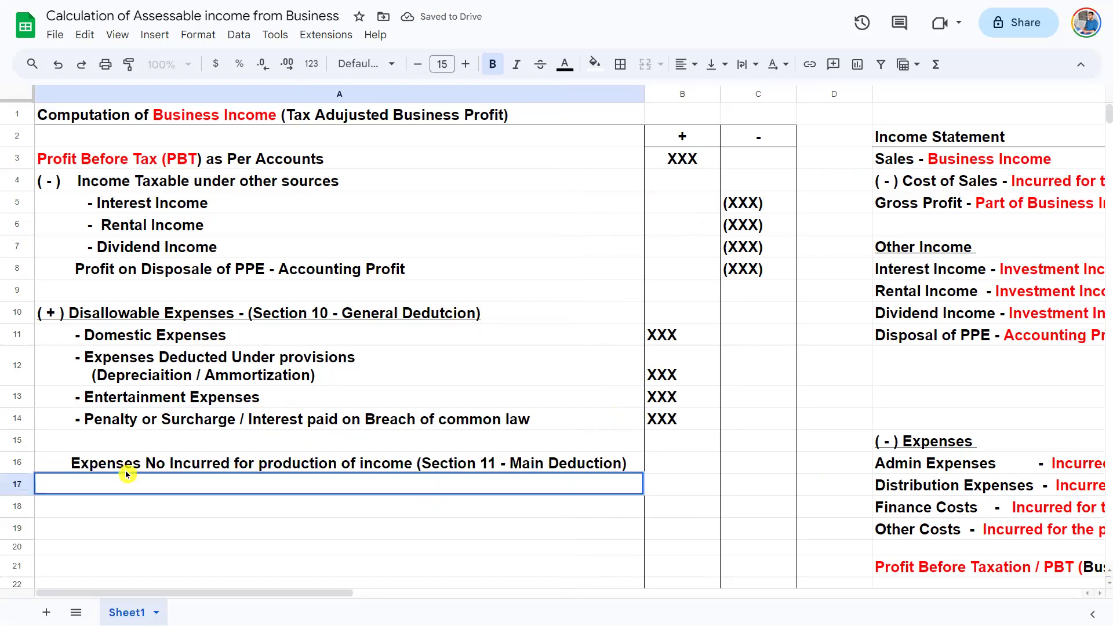
- Underline the Section 11 heading in cell A16 and correct its wording from "No Incurred" to "Not Incurred"
left_click(129, 469)
key("ctrl+u")
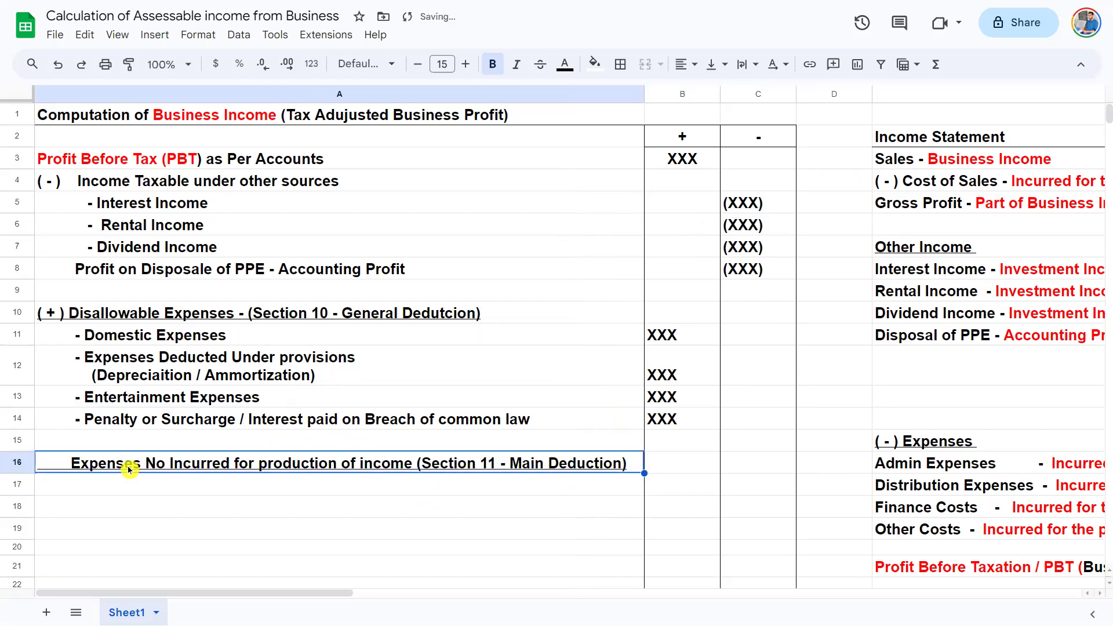
left_click(123, 486)
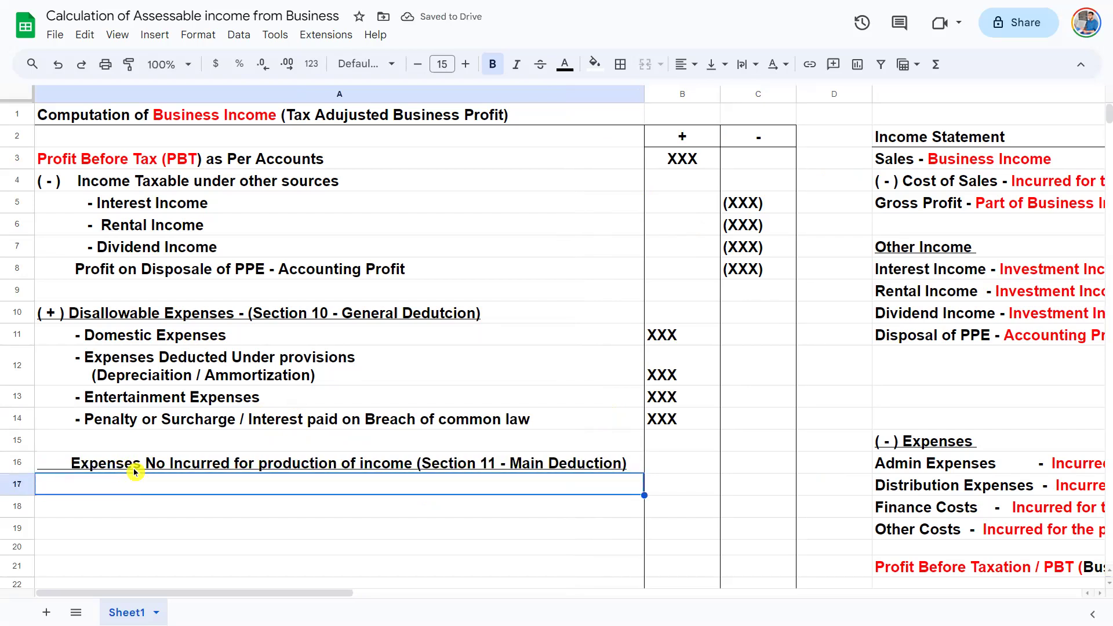
double_click(137, 468)
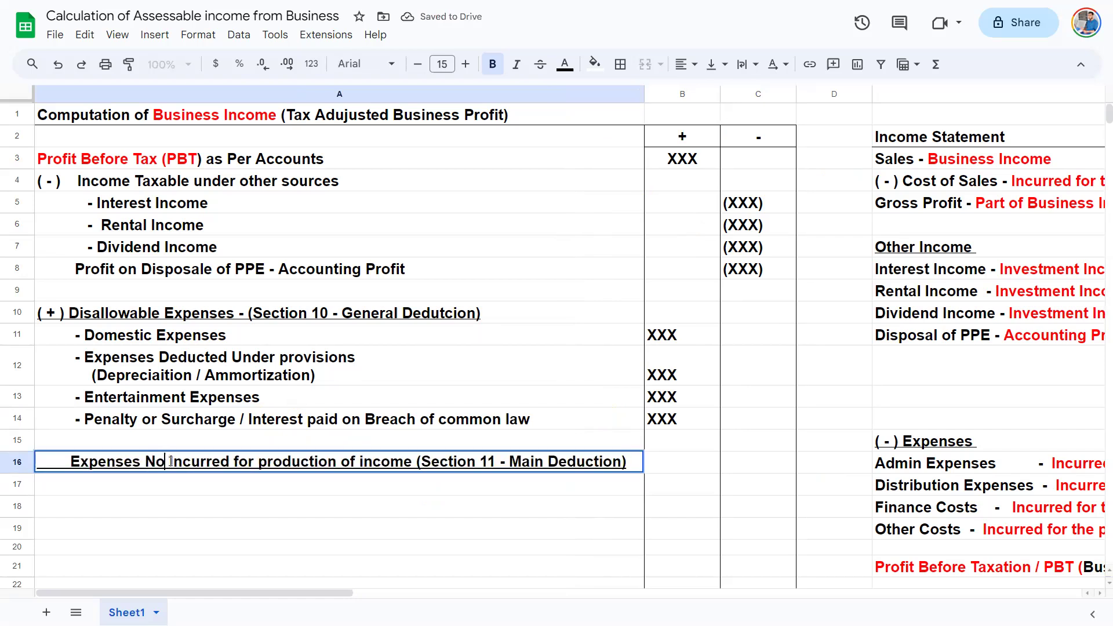
type("t")
left_click(175, 488)
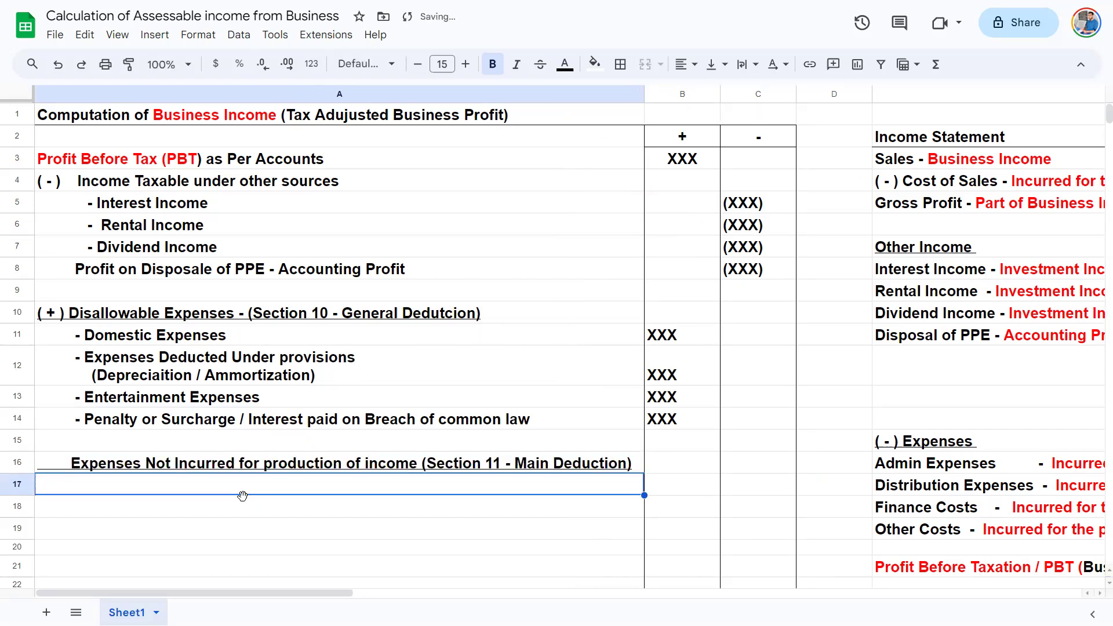
- Enter "- Donations" as an indented item in cell A17 under the Section 11 heading
double_click(243, 485)
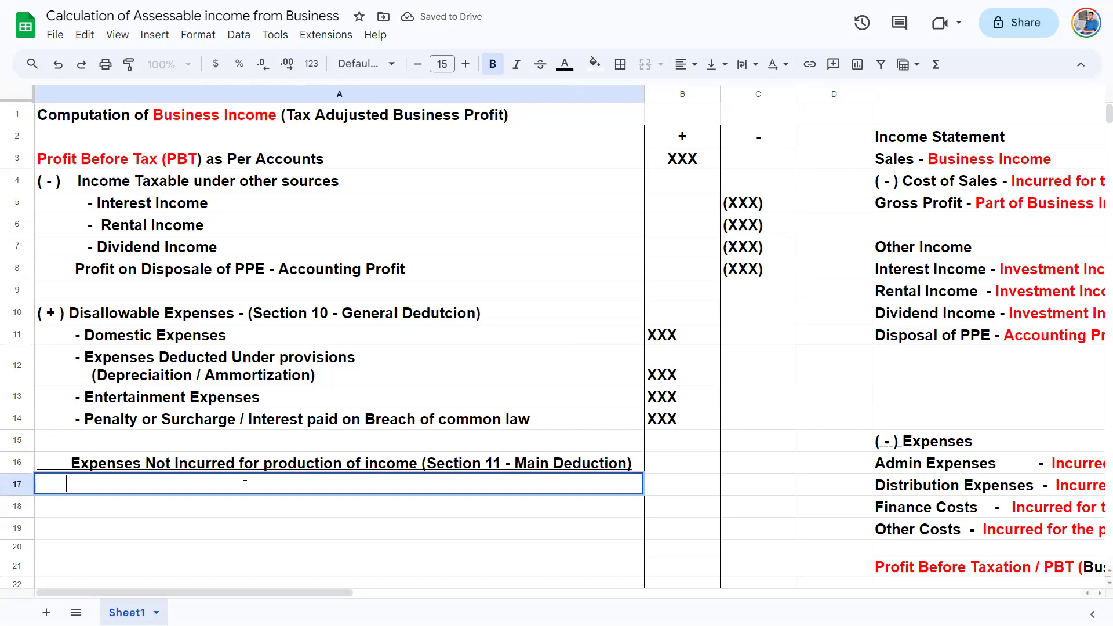
type("- Donaions")
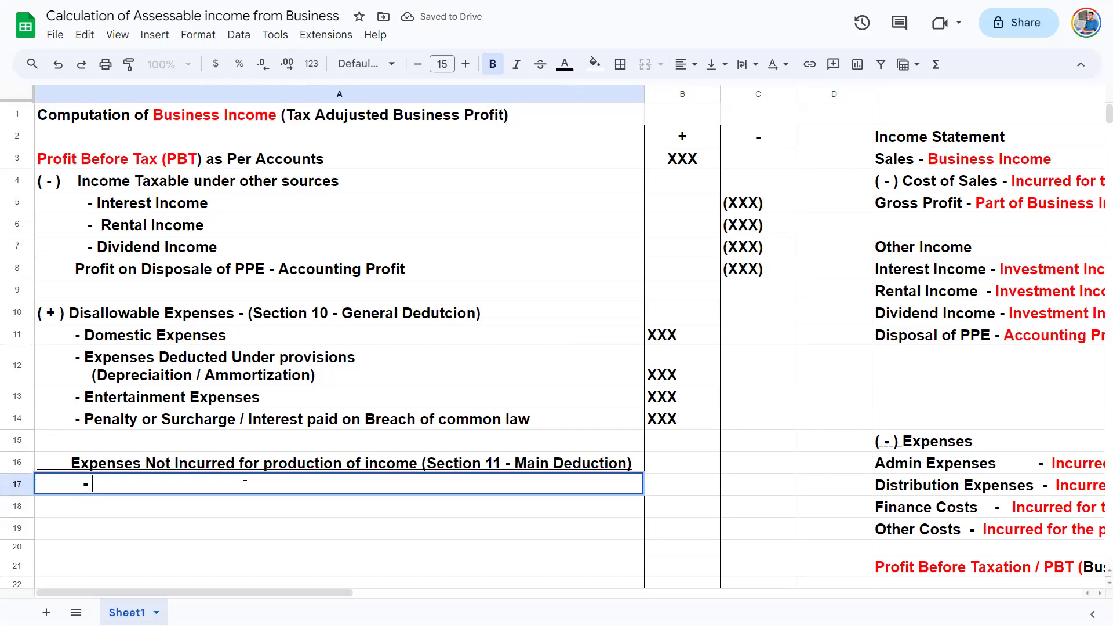
key("BackSpace")
key("BackSpace")
key("BackSpace")
key("BackSpace")
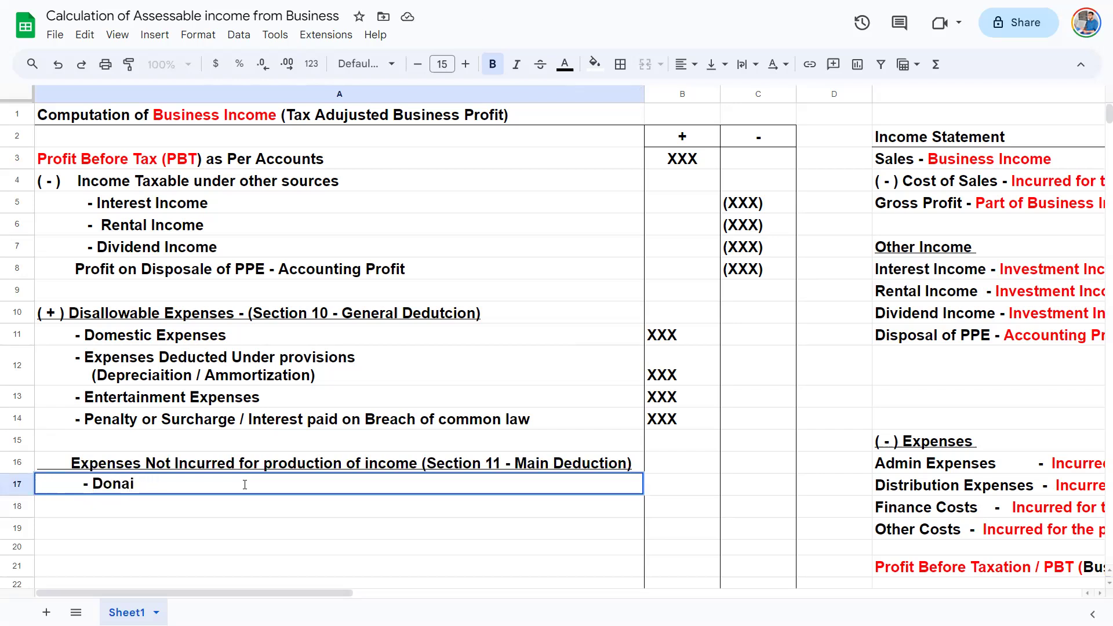
type("tions")
key("Return")
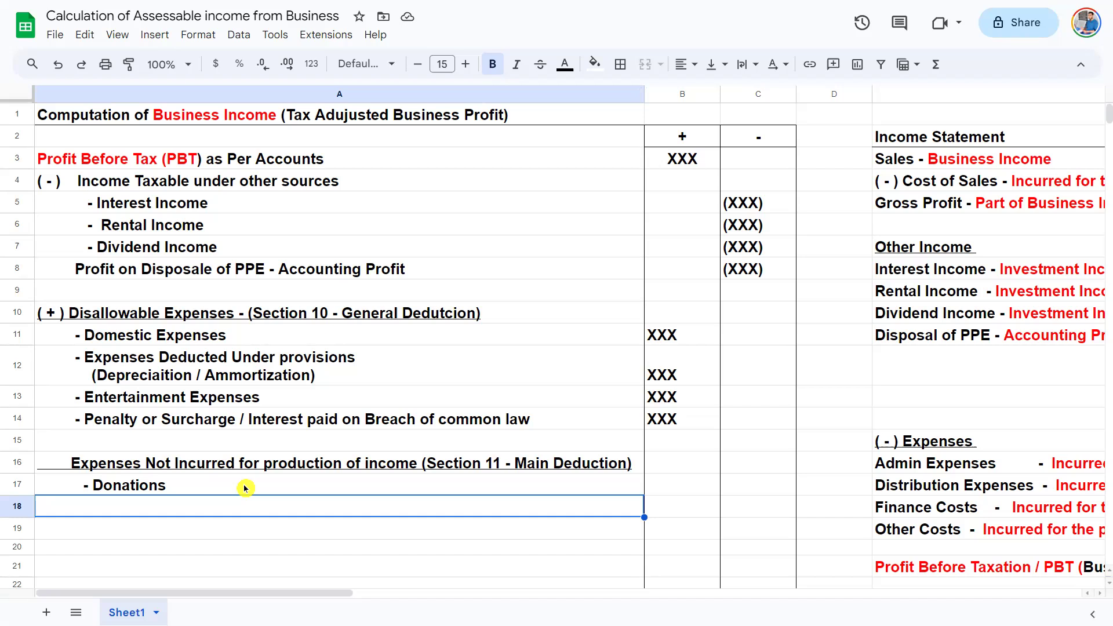
- Enter "- Capital Natures Expenses" as an indented item in cell A18 below Donations
double_click(192, 483)
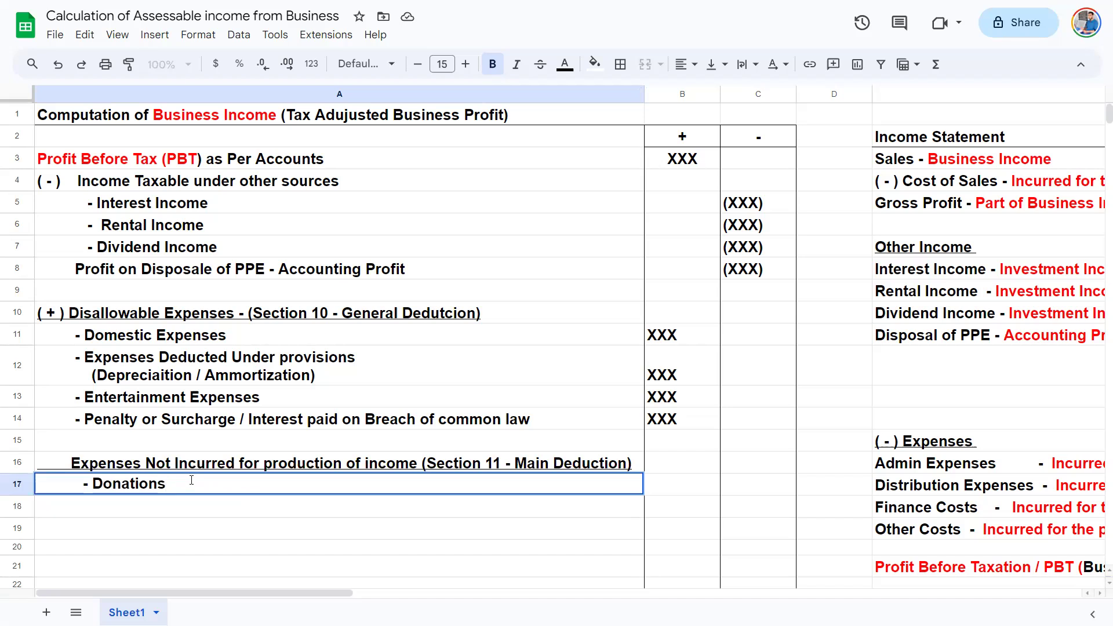
double_click(119, 507)
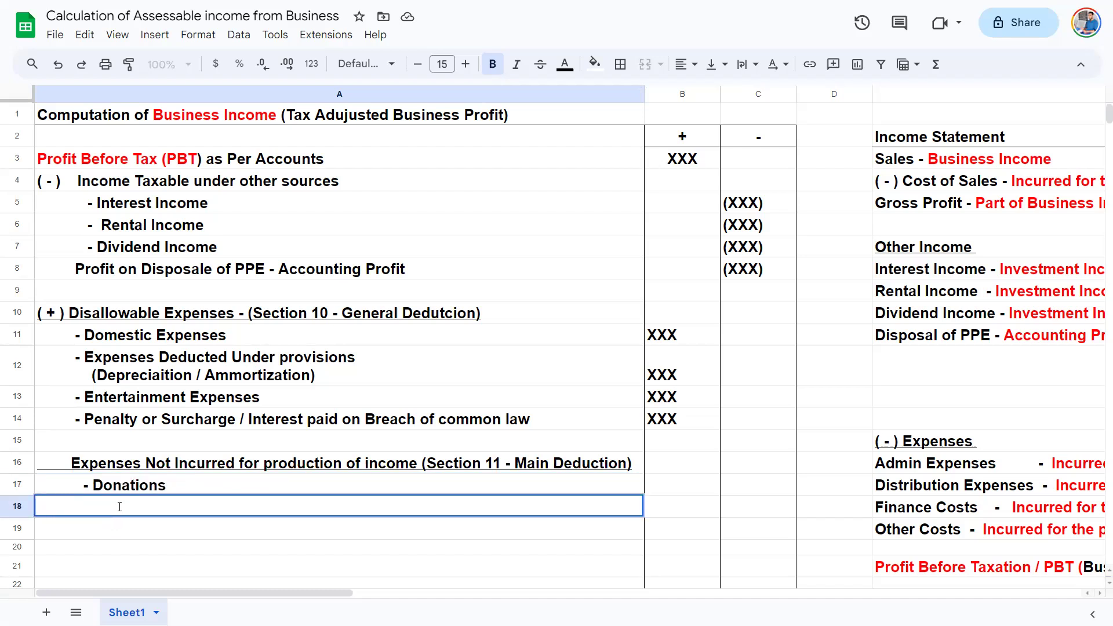
type("- Capital")
type("ur")
key("BackSpace")
key("BackSpace")
type("tur")
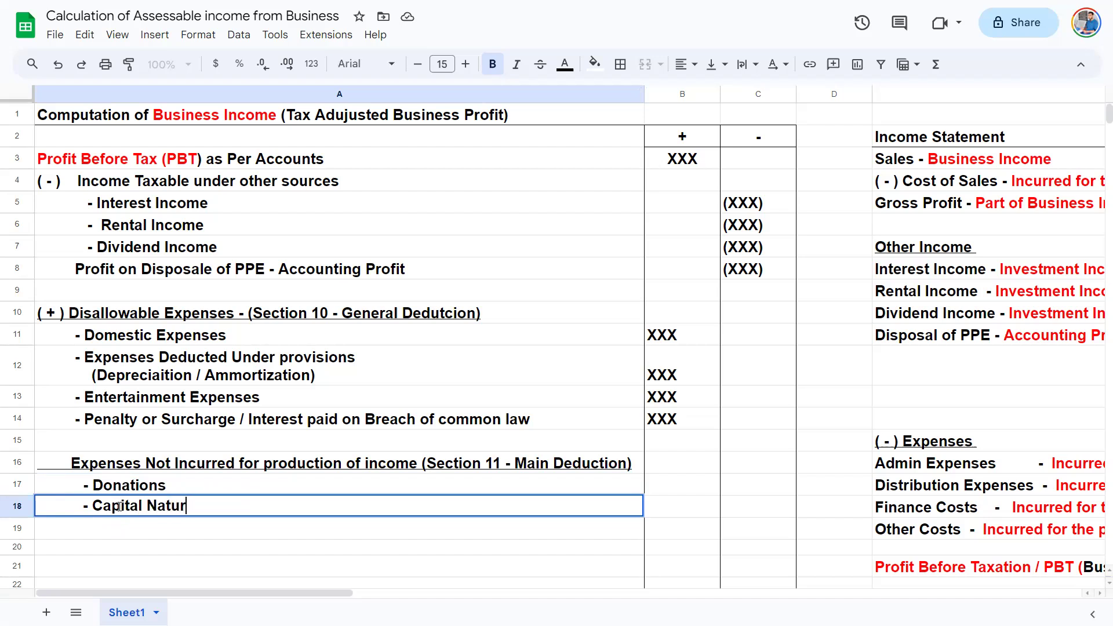
type("e")
key("BackSpace")
type("es Expenses")
key("Return")
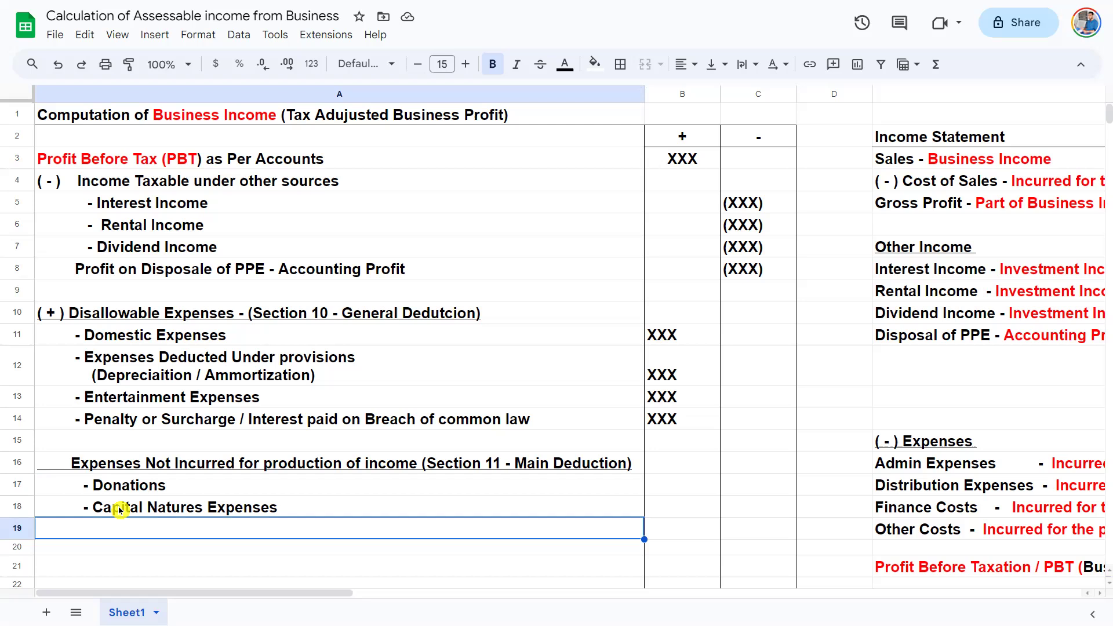
left_click(121, 507)
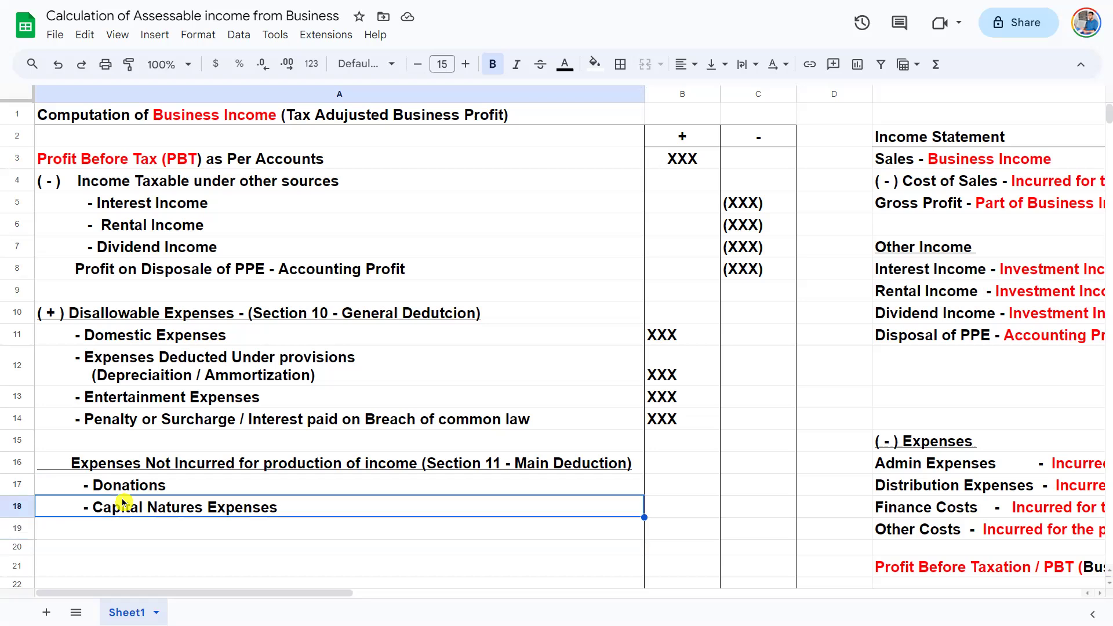
key("Return")
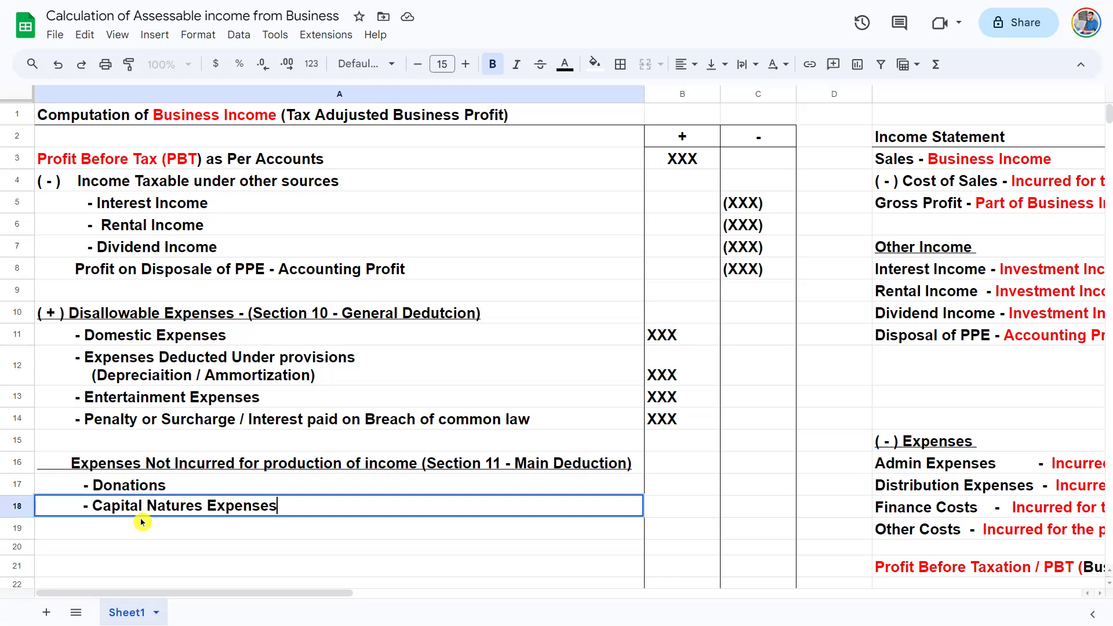
left_click(130, 544)
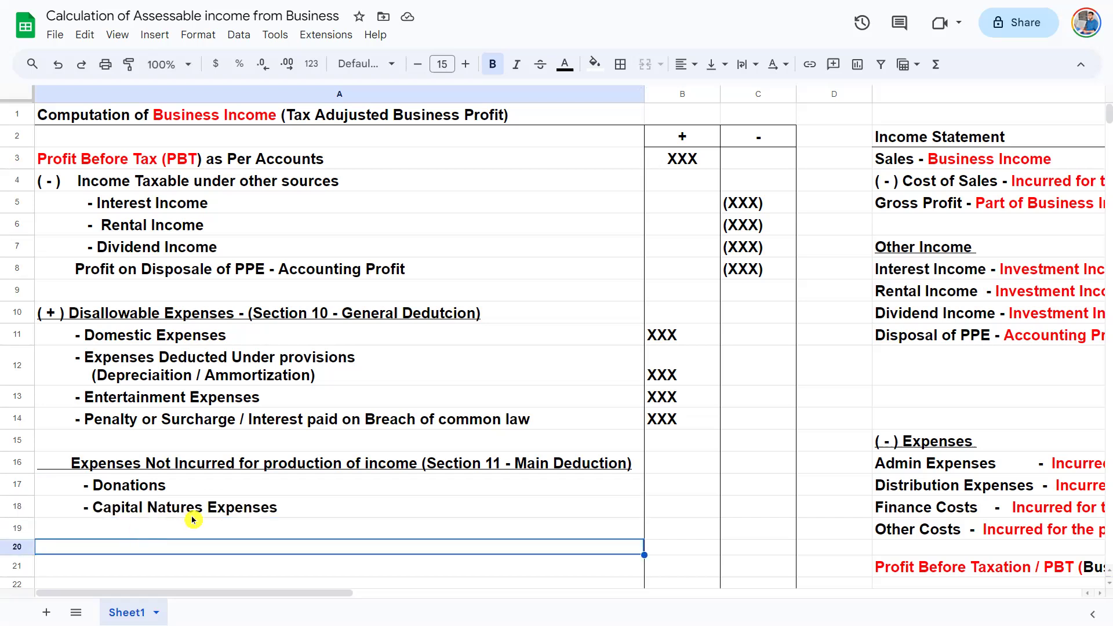
left_click(155, 531)
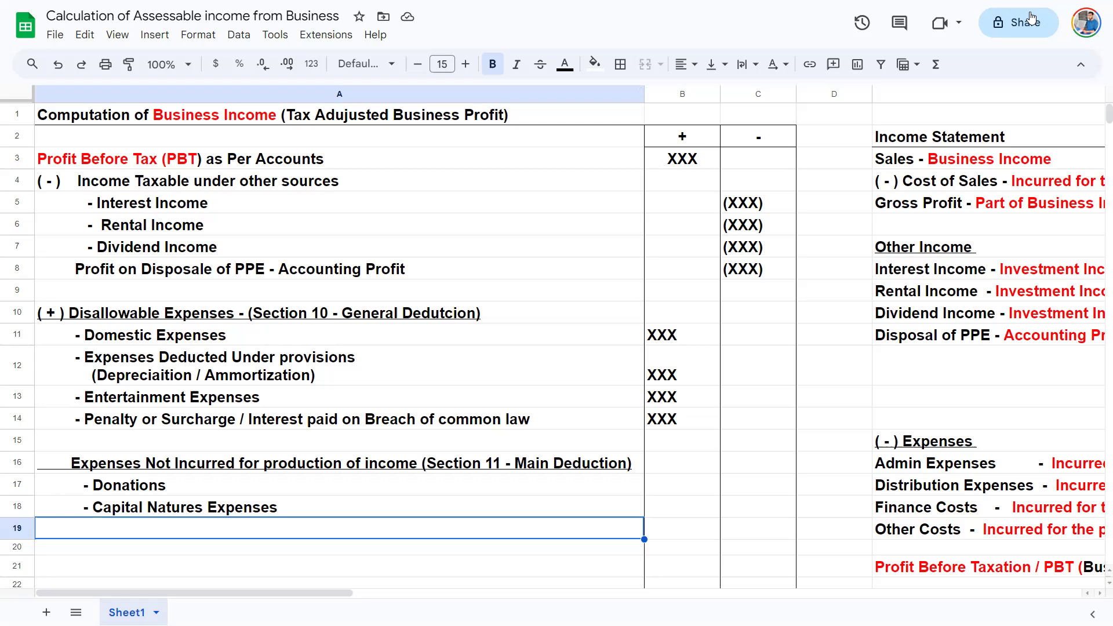
left_click(72, 313)
left_click(161, 470)
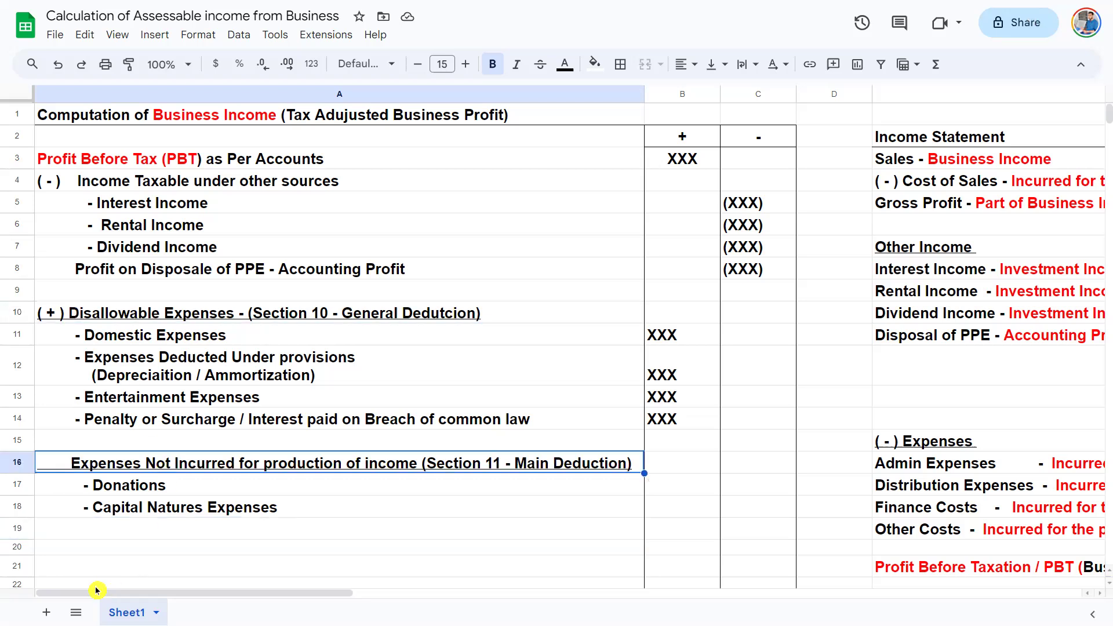
left_click(89, 547)
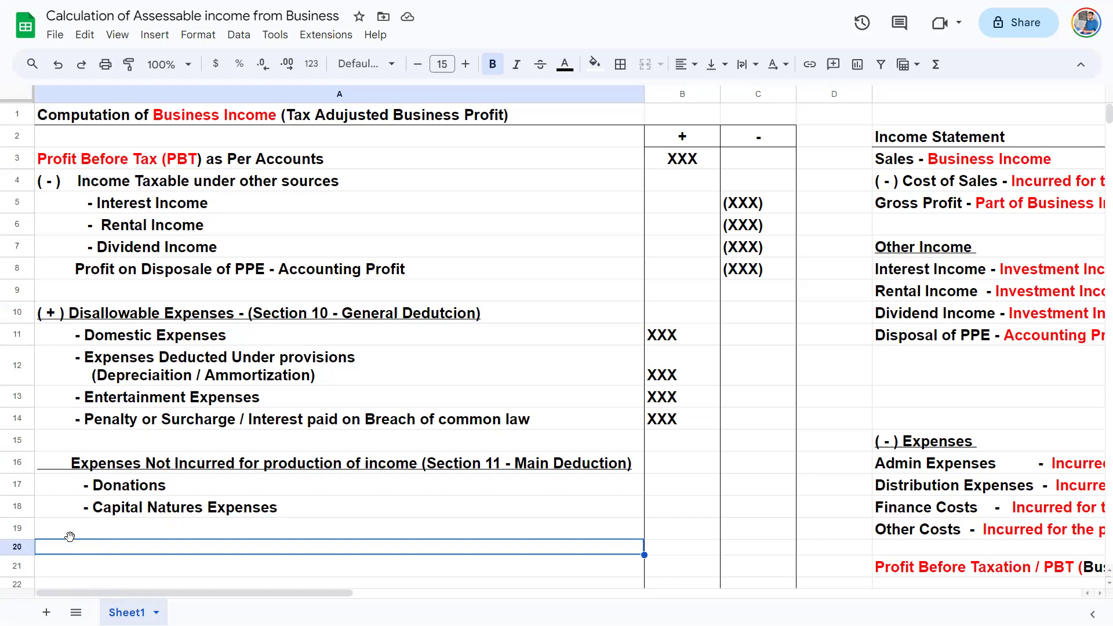
- Copy the XXX placeholder from cell B14 into B17 and B18 for the Donations and Capital Natures Expenses items
left_click(694, 466)
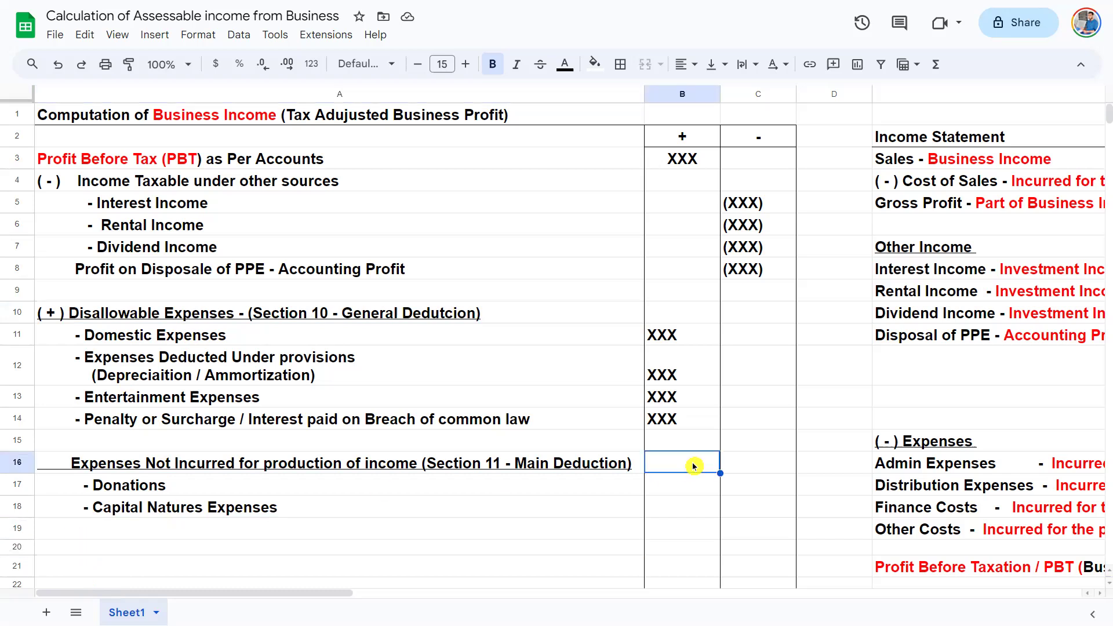
key("Up")
key("Up")
key("ctrl+c")
key("Down")
key("Down")
key("Down")
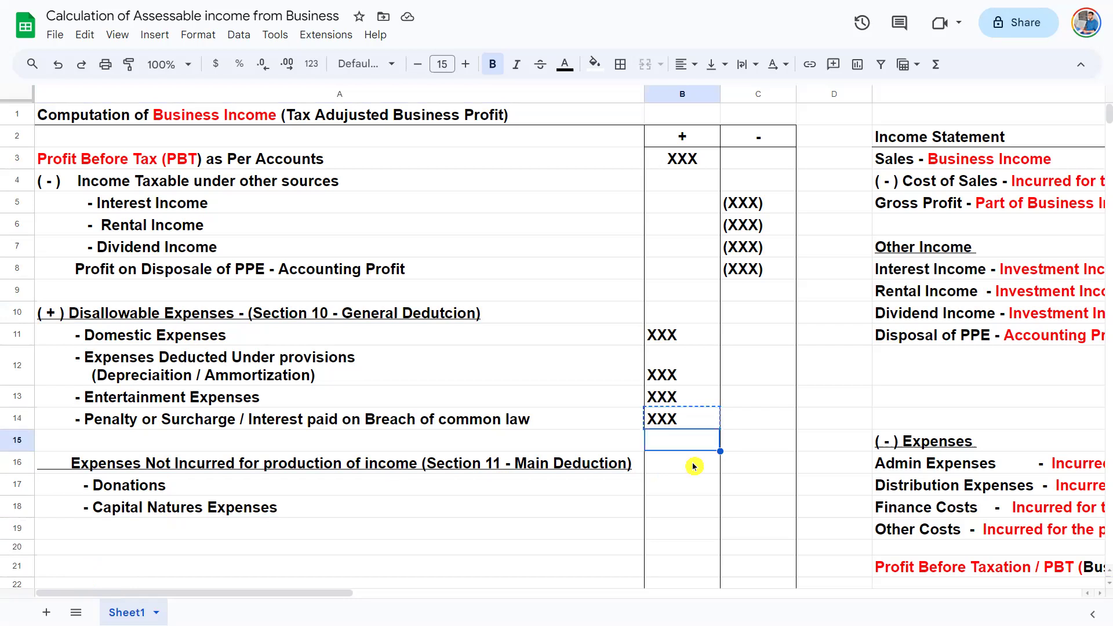
key("ctrl+c")
key("ctrl+v")
key("Up")
key("Up")
key("Up")
key("ctrl+c")
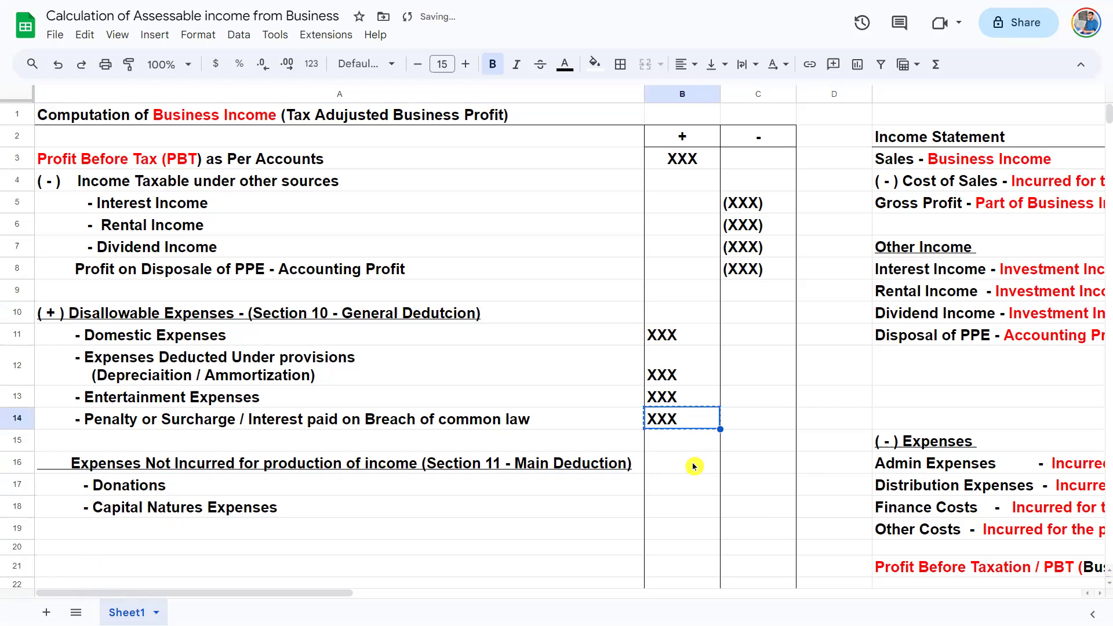
key("Down")
key("Down")
key("Down")
key("ctrl+v")
key("Down")
key("ctrl+v")
- Enter the heading "( - ) Allowable Expenses (Section 12 - 10 )" in cell A20
left_click(94, 566)
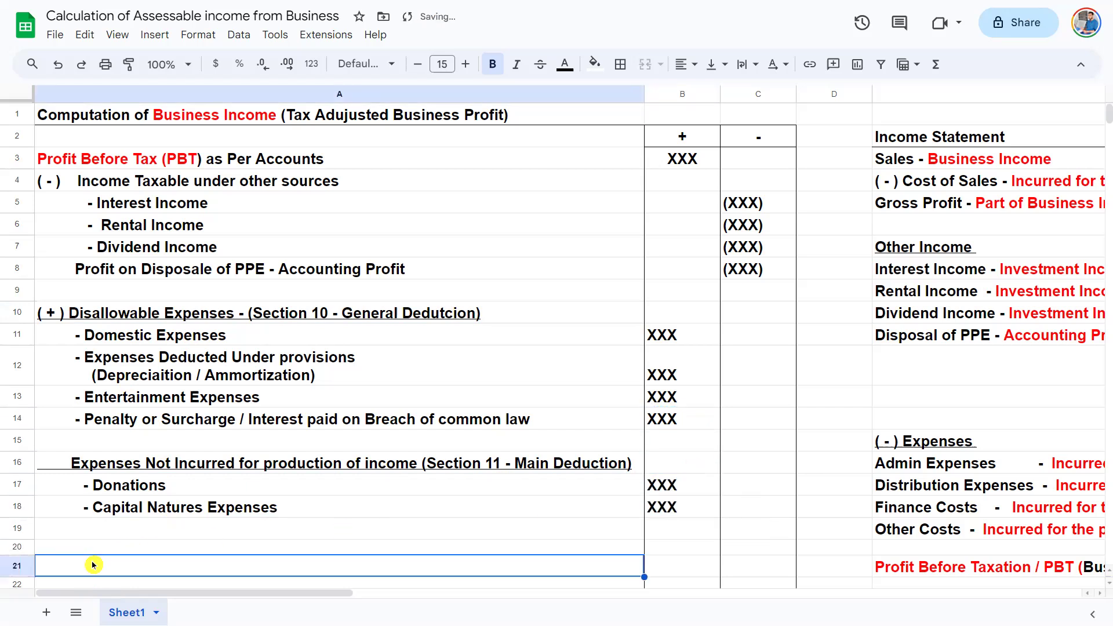
key("Up")
type("( - ) Allow")
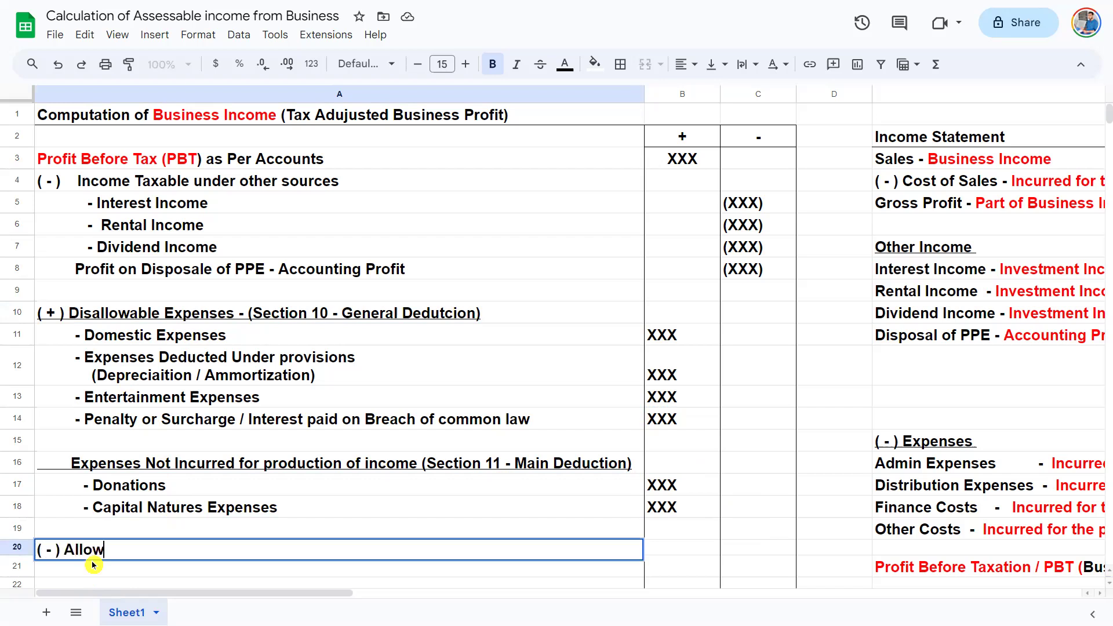
type("able Expenses ")
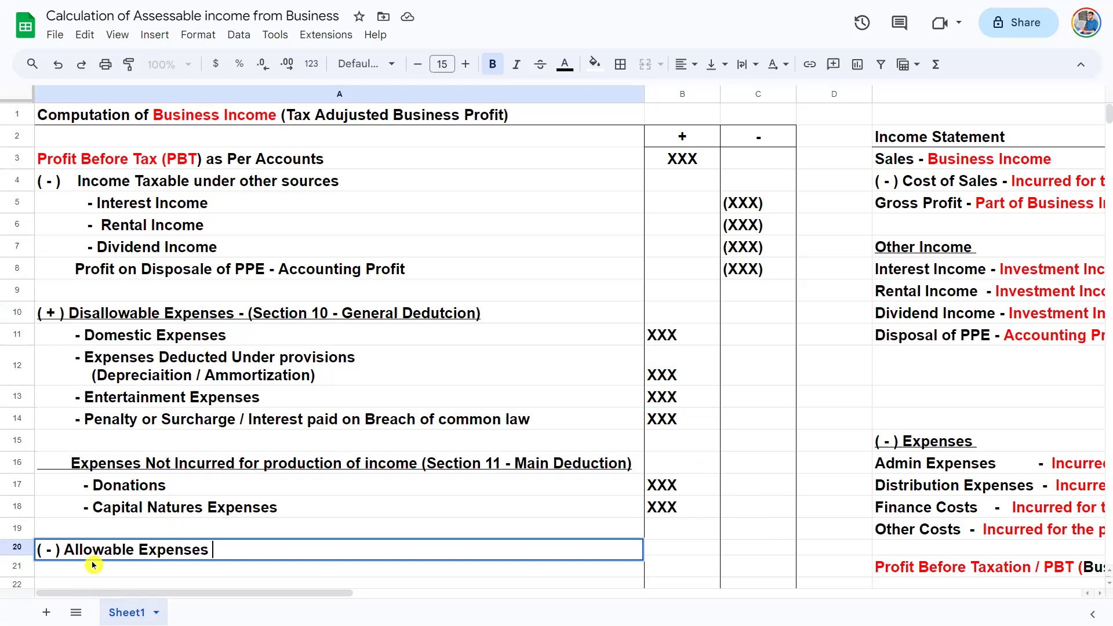
type("Se")
key("BackSpace")
key("BackSpace")
type("(Section 12")
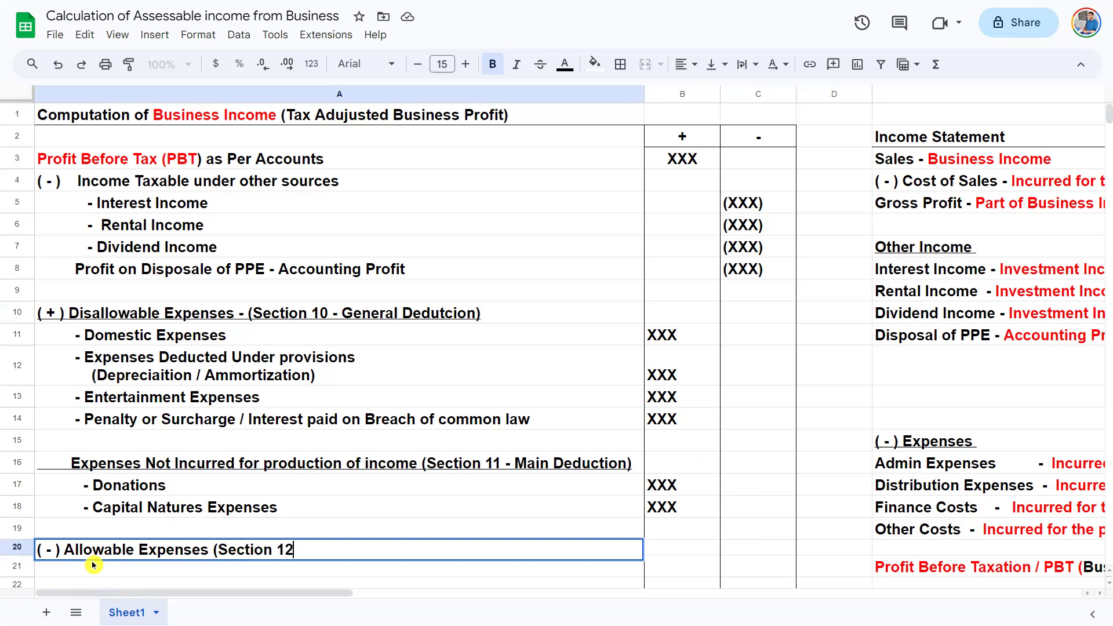
type(" - 10 )")
key("Return")
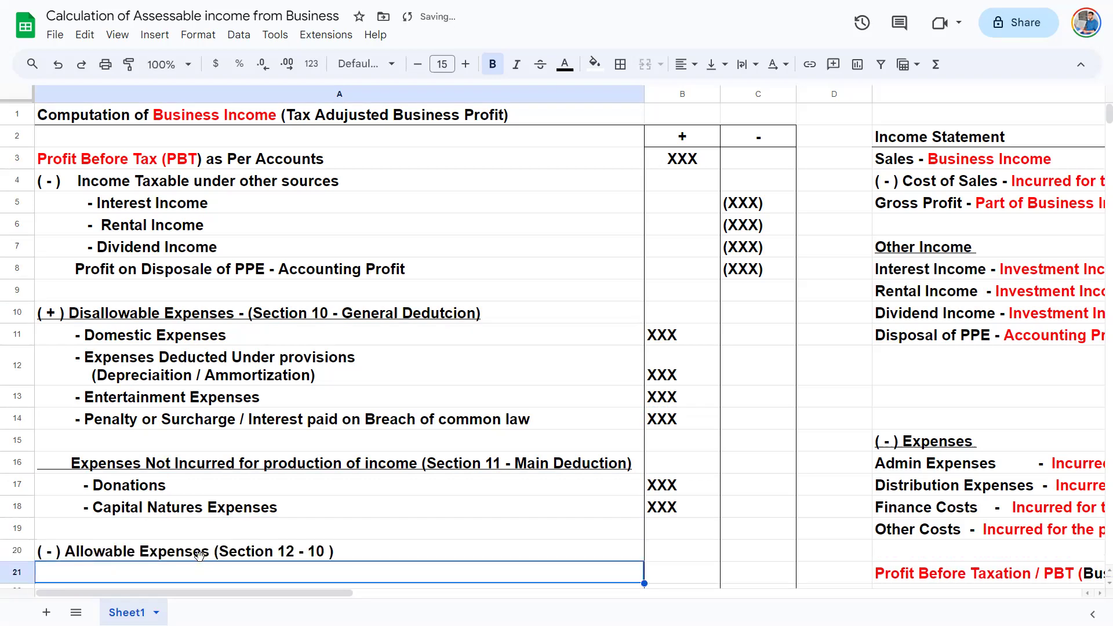
scroll(203, 559, "down", 1)
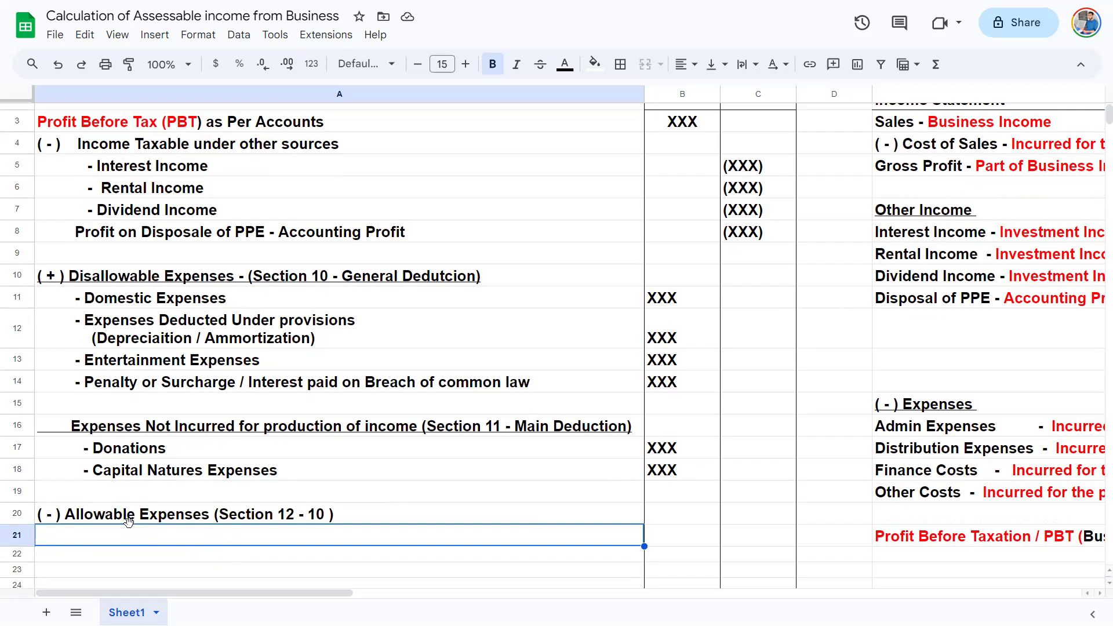
left_click(211, 360)
scroll(214, 356, "up", 1)
left_click(104, 161)
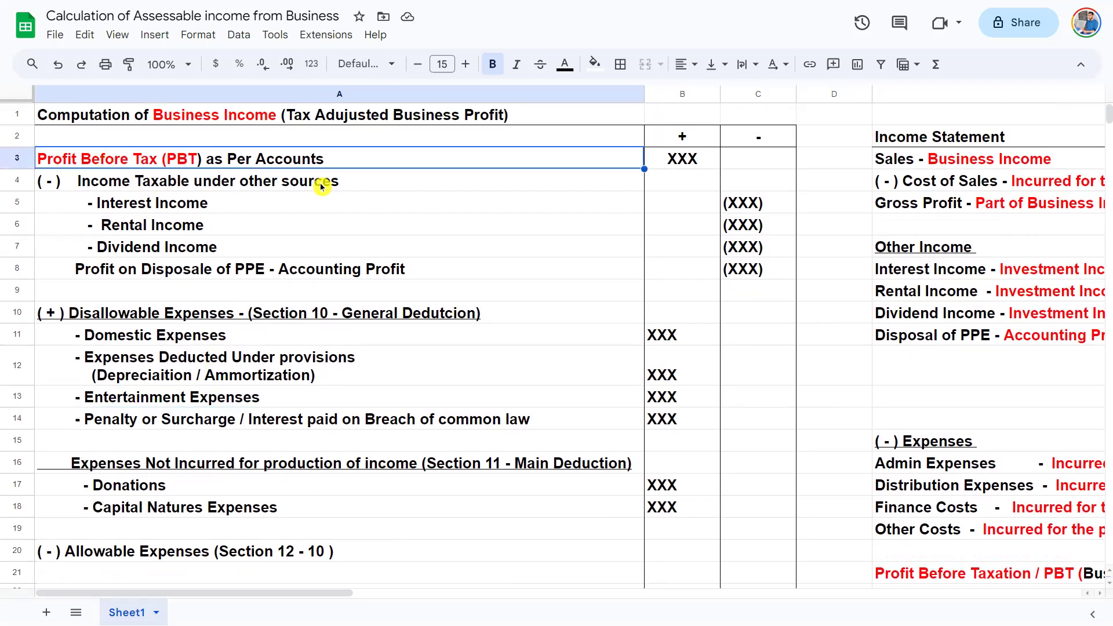
left_click(960, 510)
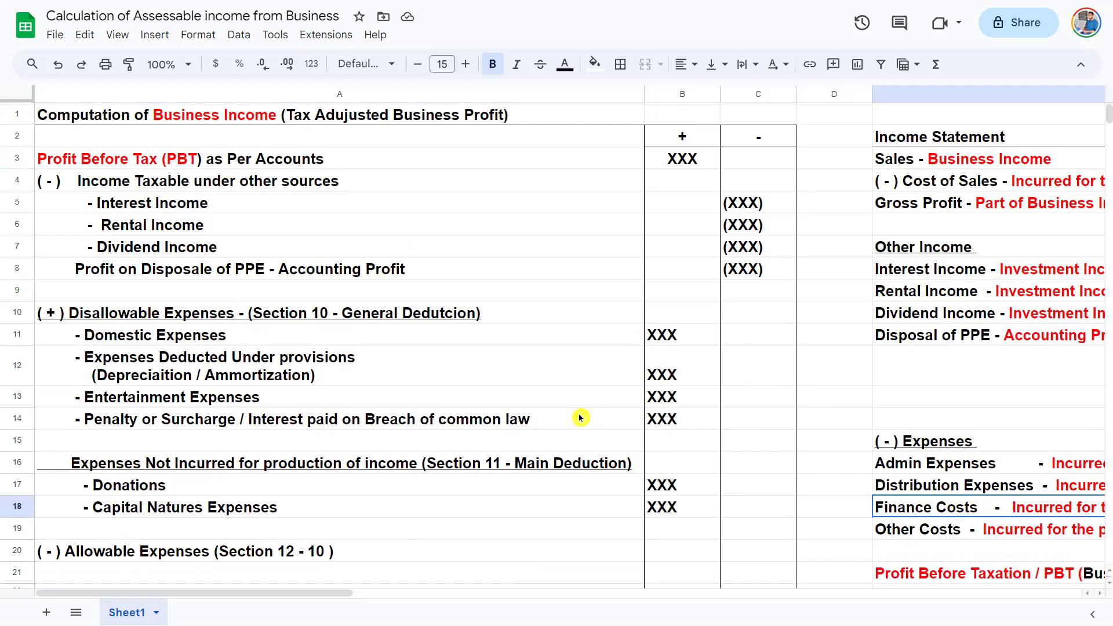
scroll(259, 446, "down", 1)
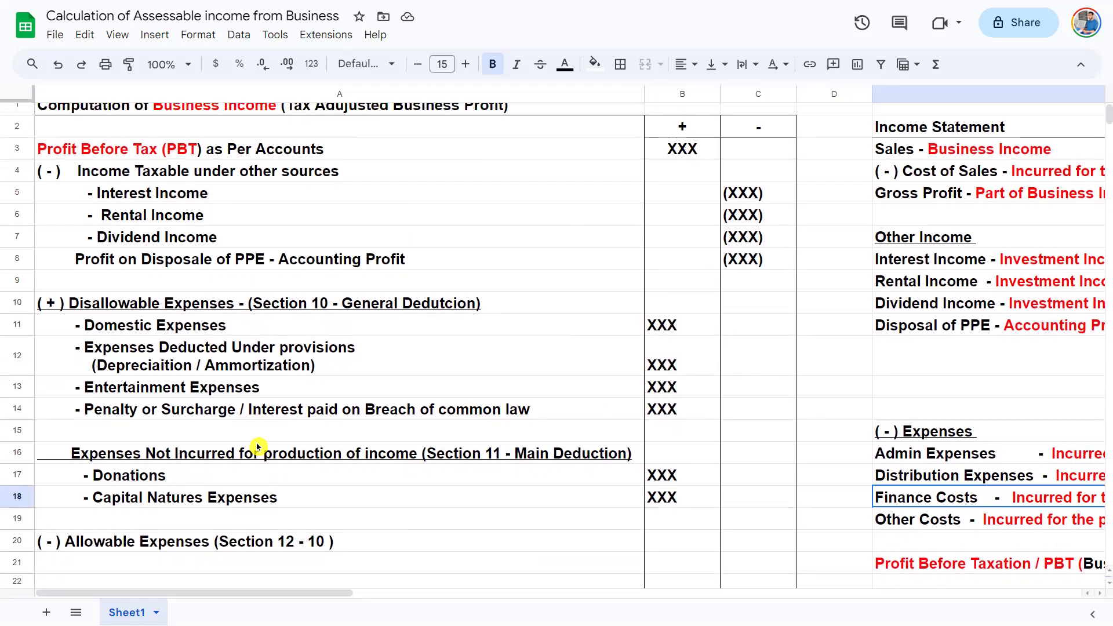
- Underline the Allowable Expenses heading in cell A20
left_click(156, 565)
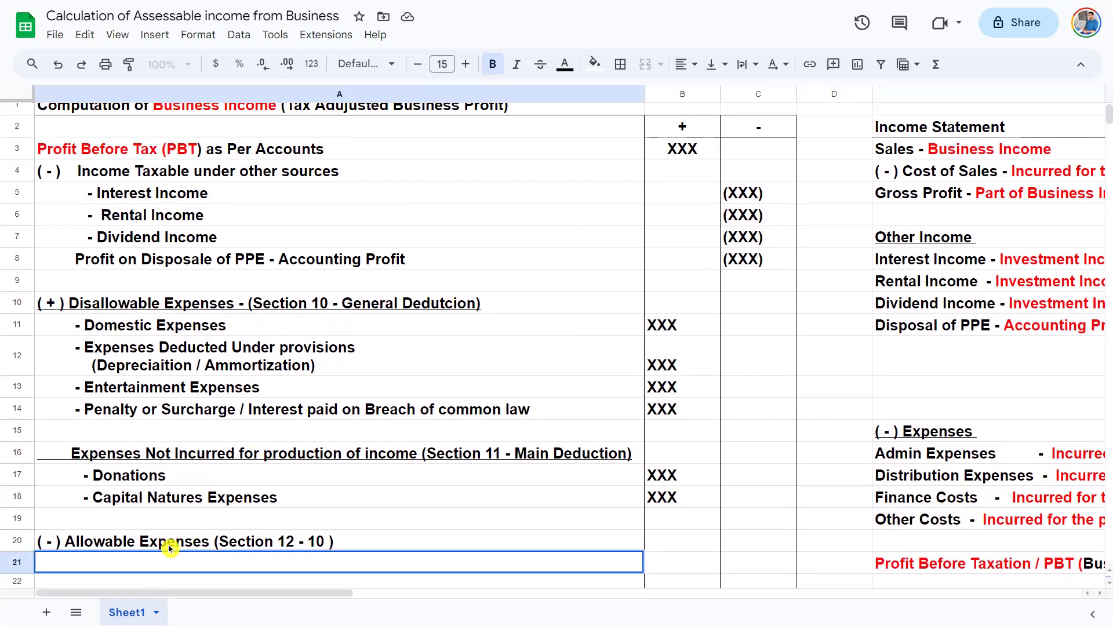
left_click(169, 548)
key("ctrl+u")
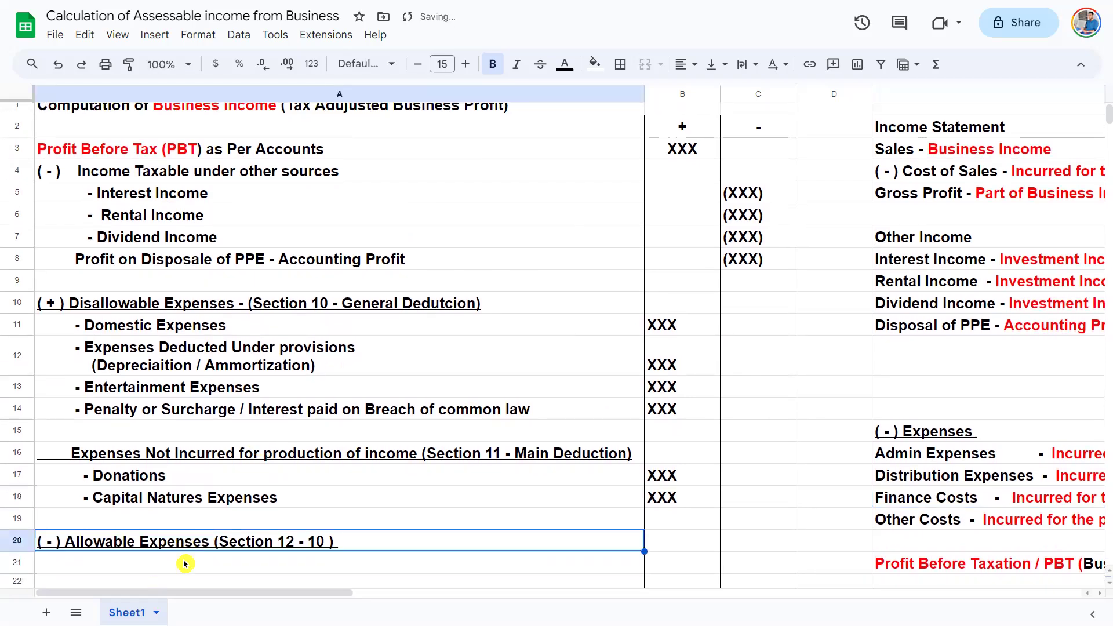
- Enter "- Capital Allowance" as an indented item in cell A21 under the Allowable Expenses heading
double_click(185, 560)
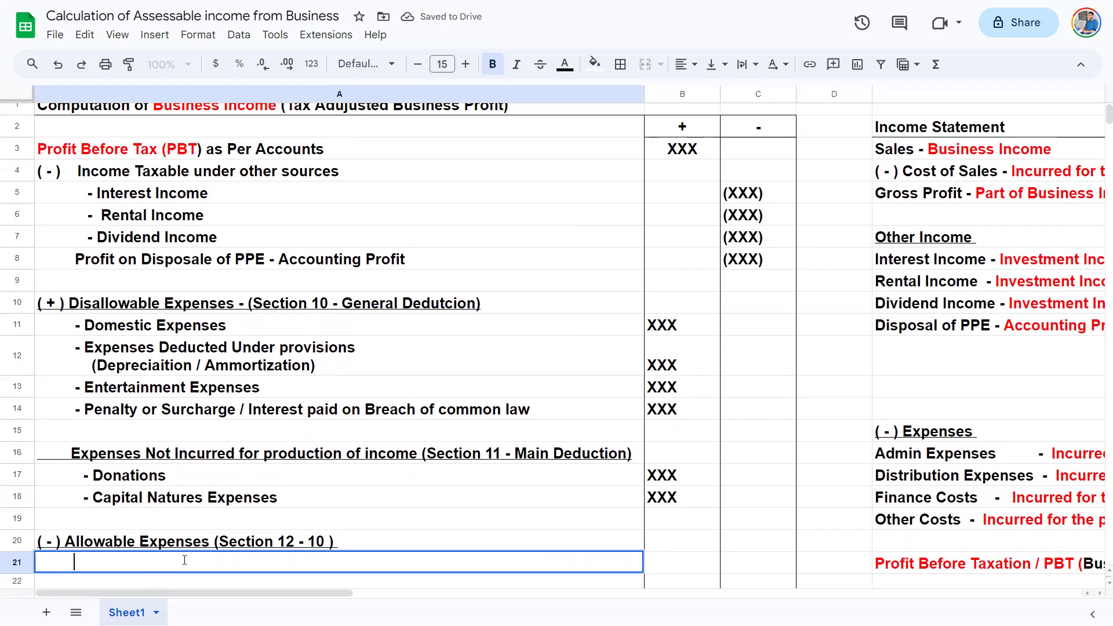
type("- Capittal")
key("BackSpace")
key("BackSpace")
key("BackSpace")
key("BackSpace")
type("a")
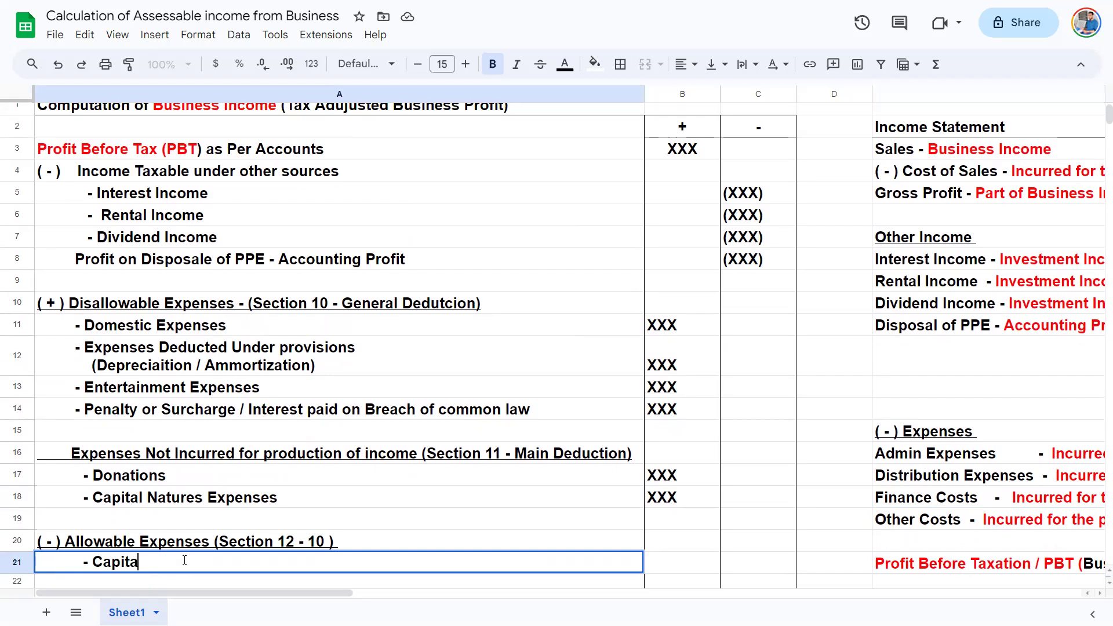
type("l Allowance")
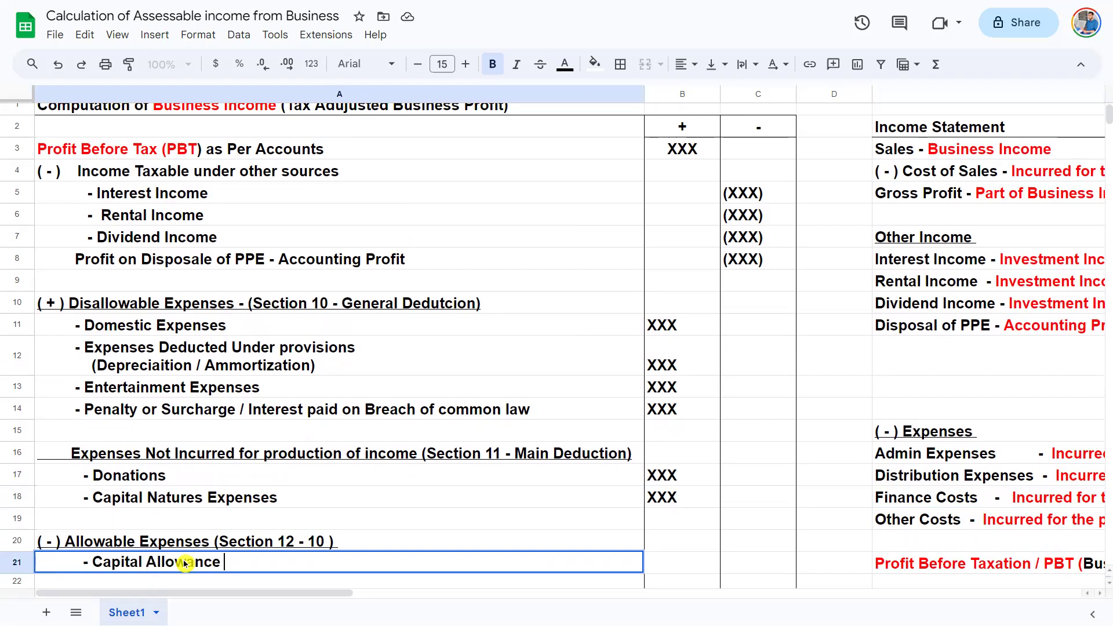
key("Return")
left_click(184, 562)
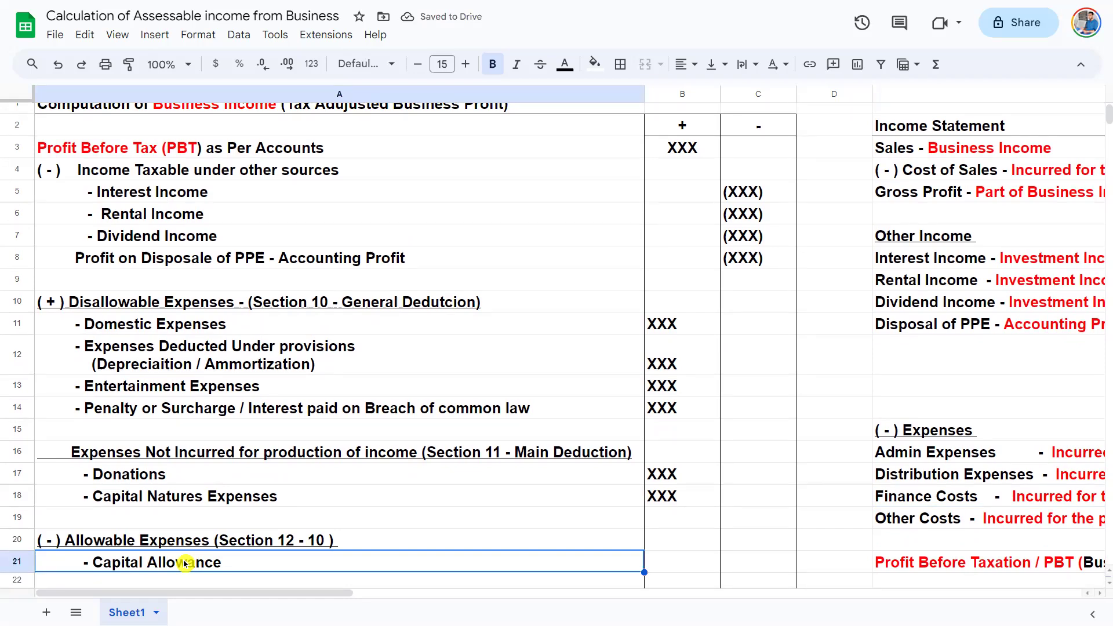
- Colour only the word "Depreciaition" in cell A12 red
left_click(186, 244)
double_click(110, 360)
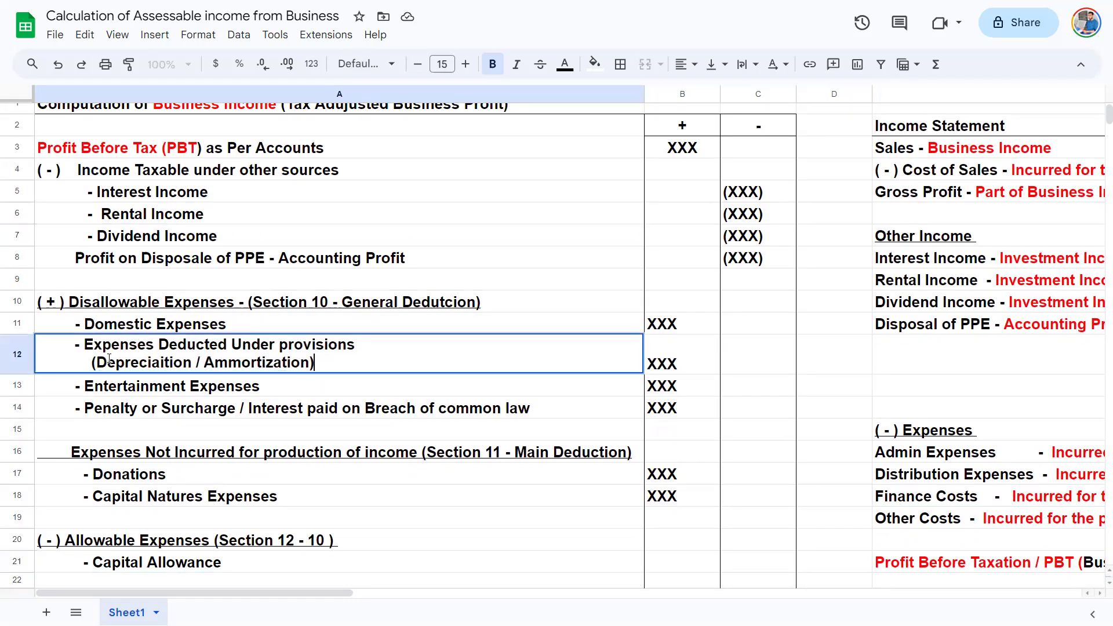
left_click_drag(97, 362, 195, 363)
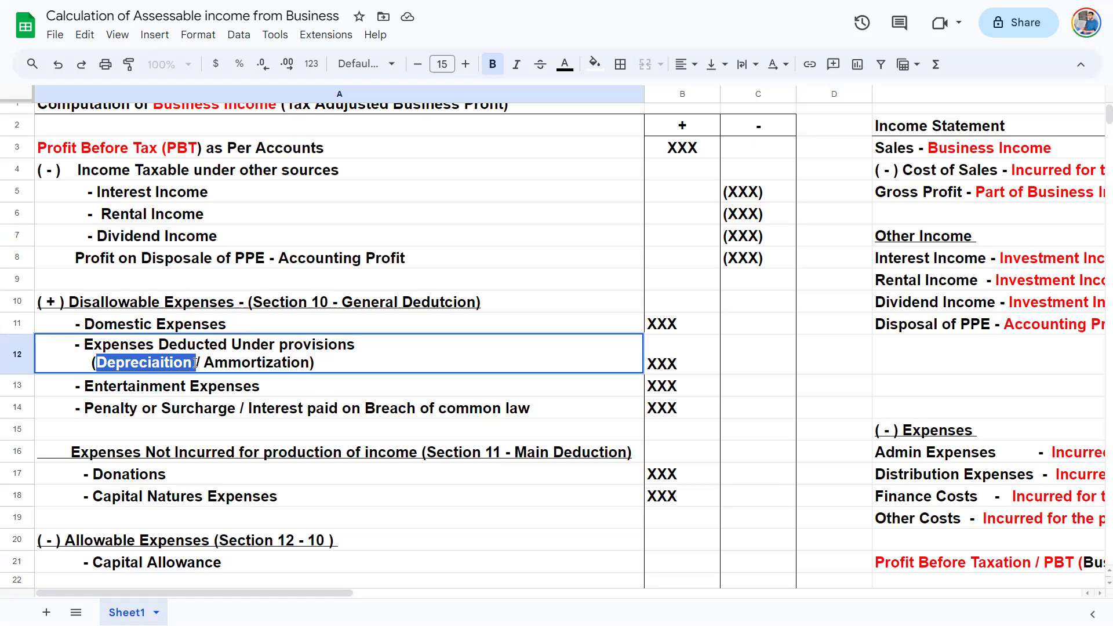
left_click(565, 63)
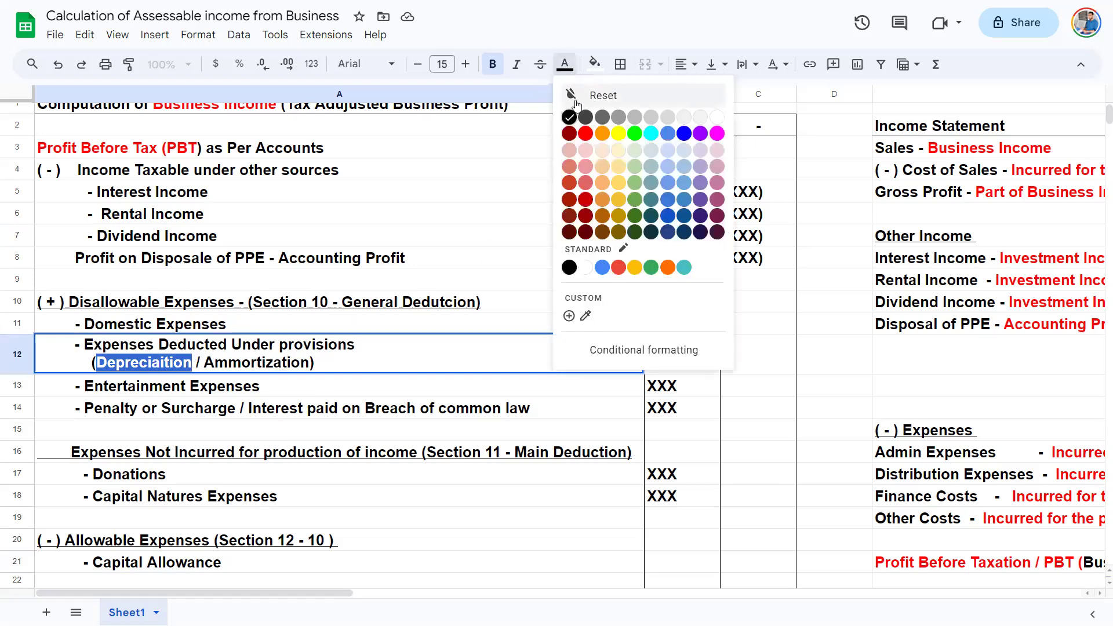
left_click(569, 117)
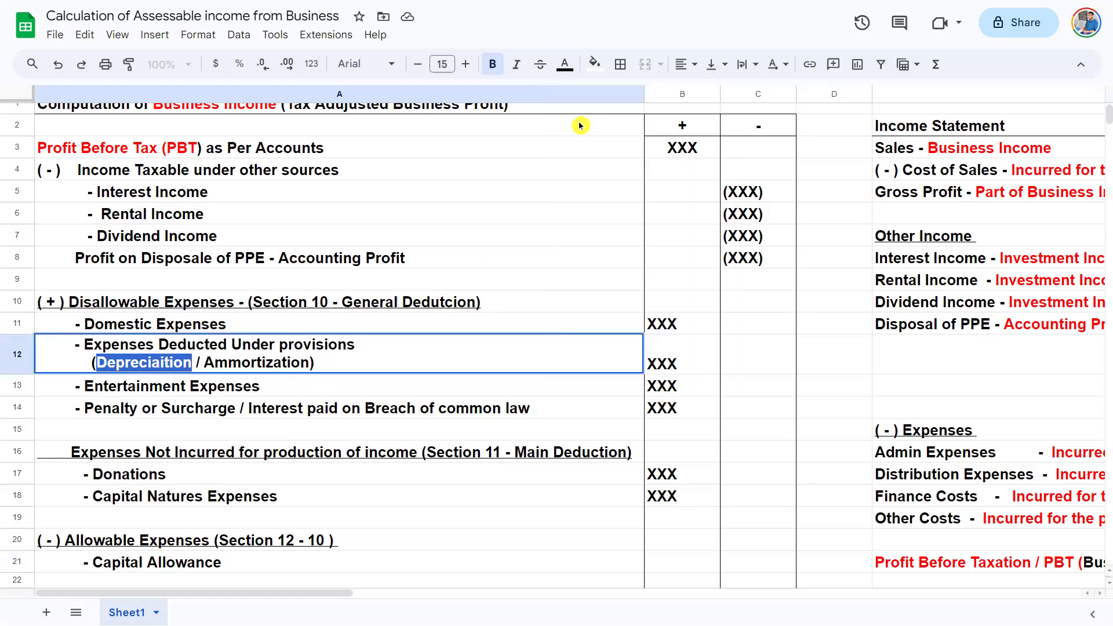
left_click(565, 64)
left_click(566, 154)
left_click(480, 234)
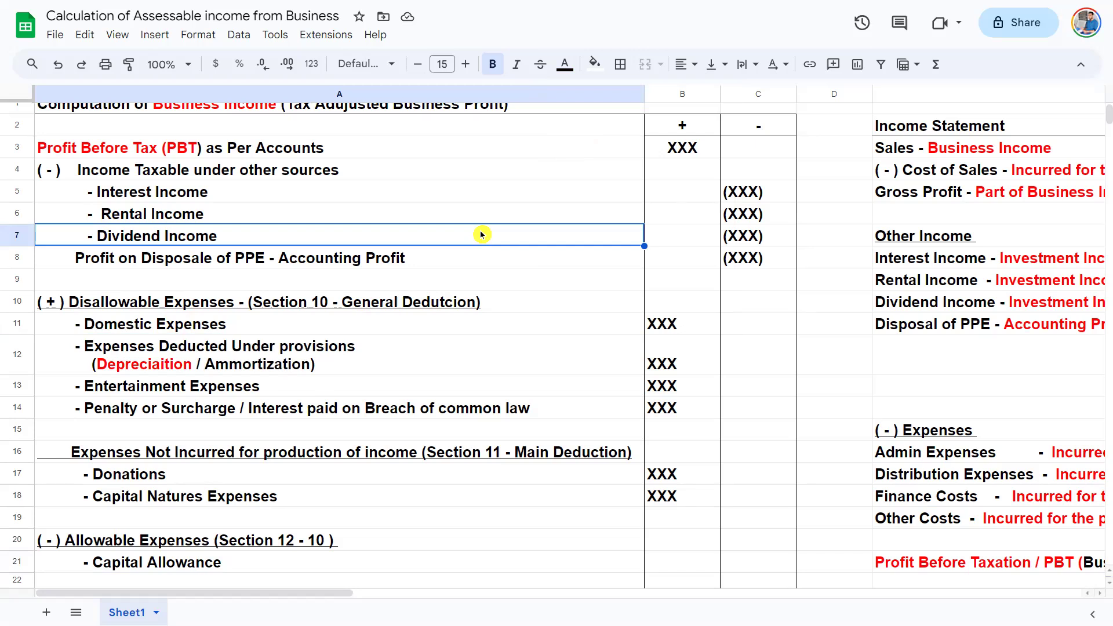
- Compare the Capital Allowance item in cell A21 with the Depreciaition item in cell A12
left_click(176, 387)
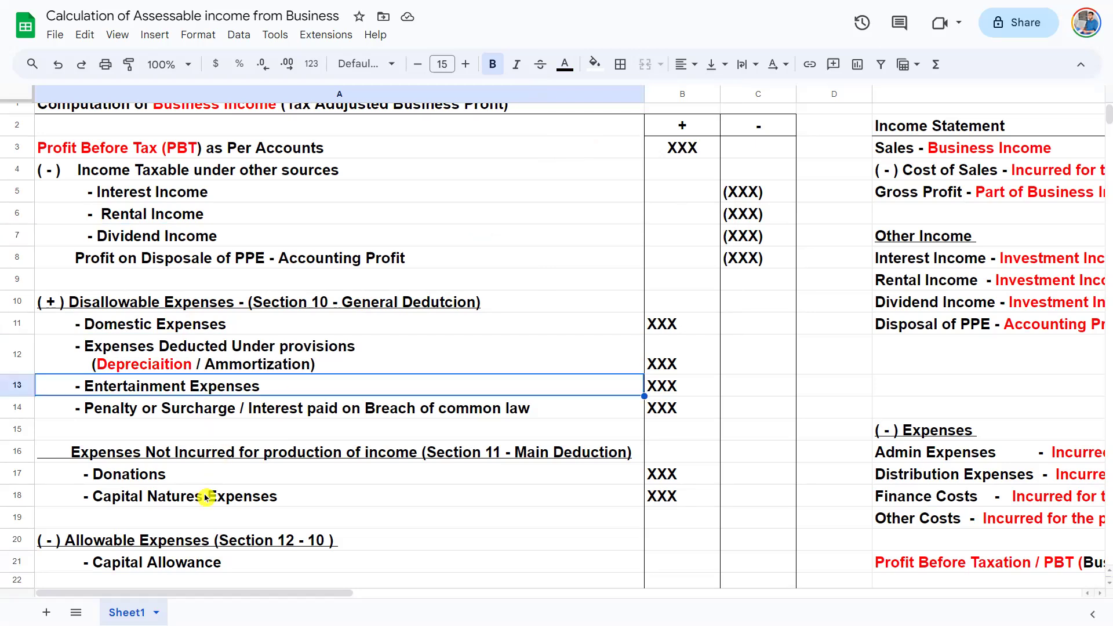
left_click(167, 526)
left_click(149, 562)
double_click(93, 562)
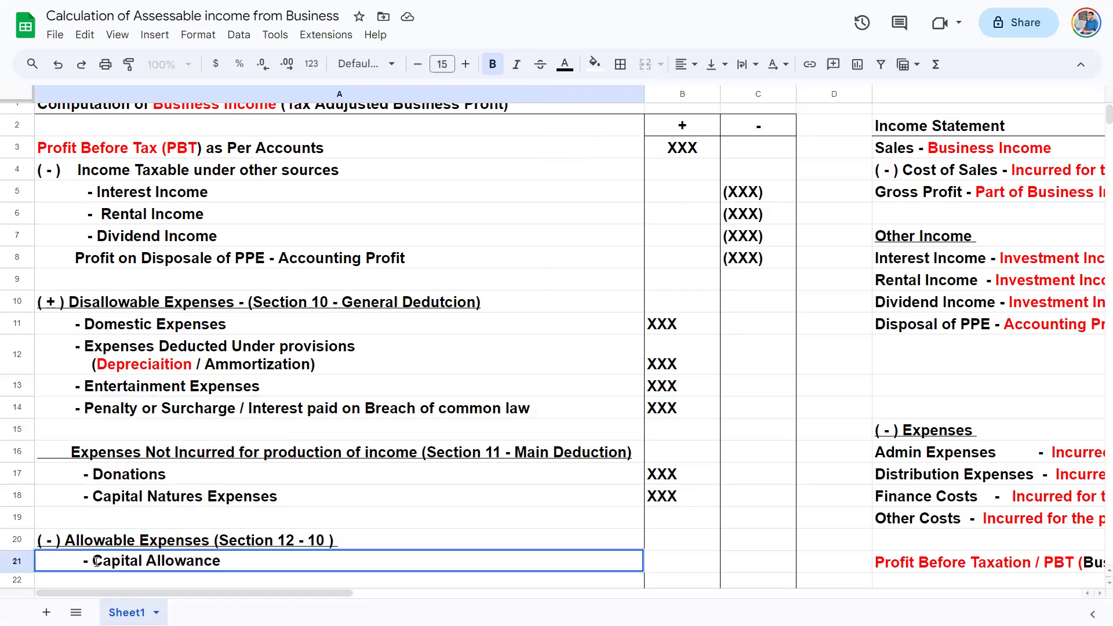
left_click_drag(93, 561, 256, 542)
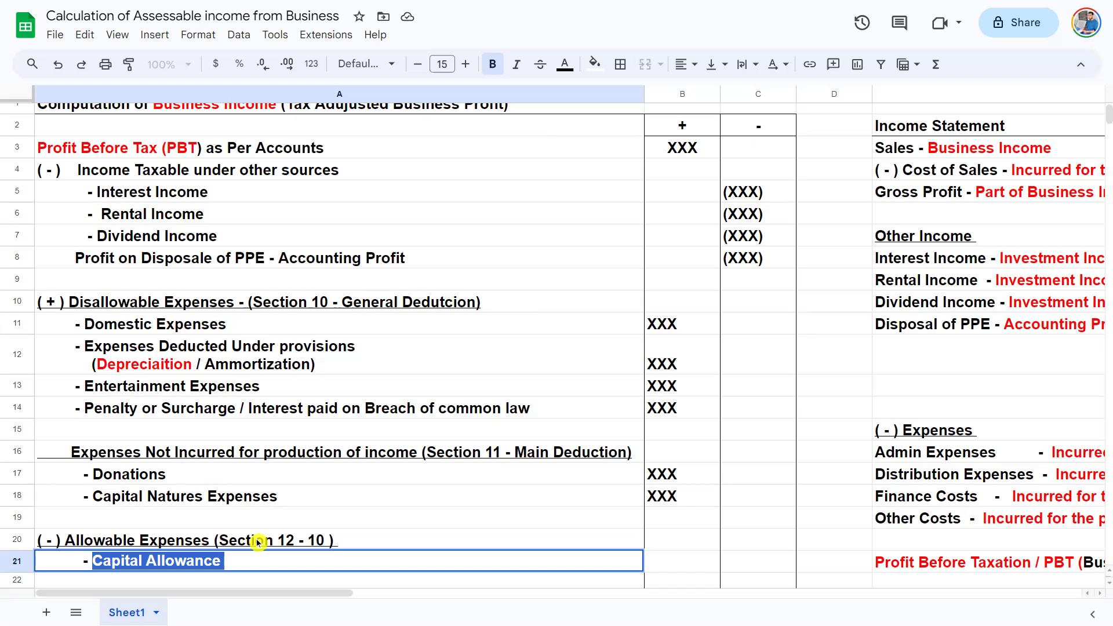
double_click(152, 366)
left_click_drag(192, 365, 96, 377)
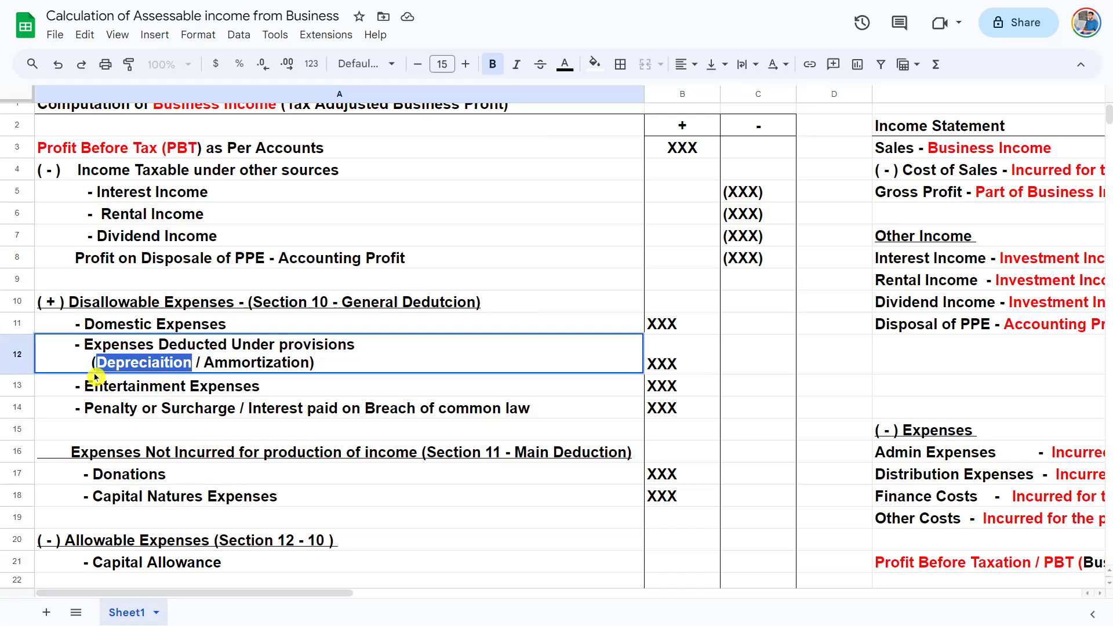
left_click(168, 491)
double_click(169, 561)
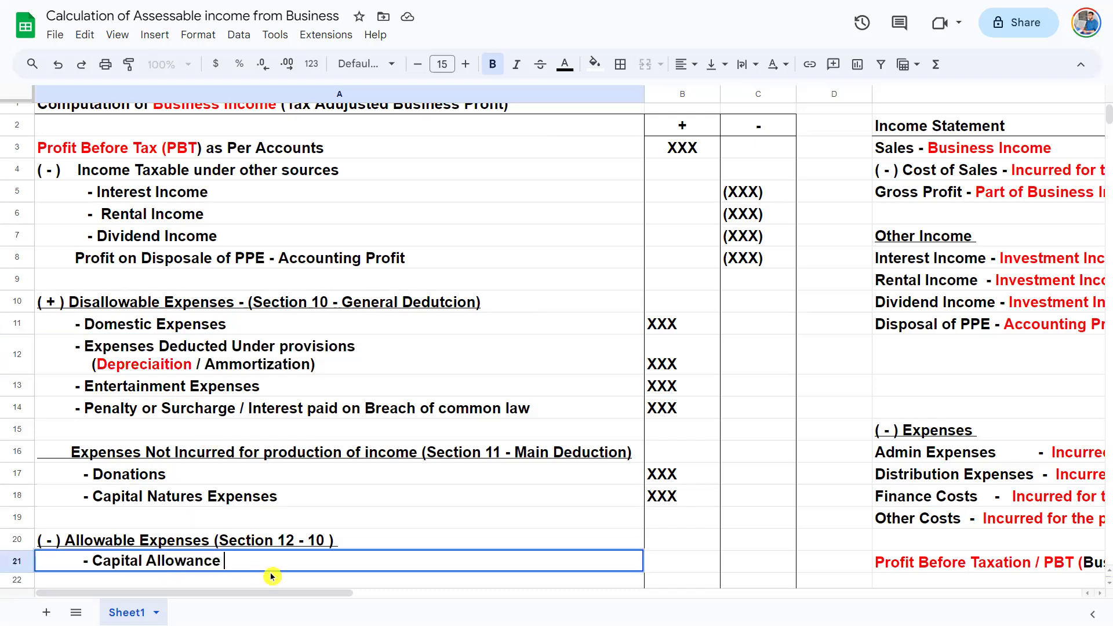
left_click(259, 526)
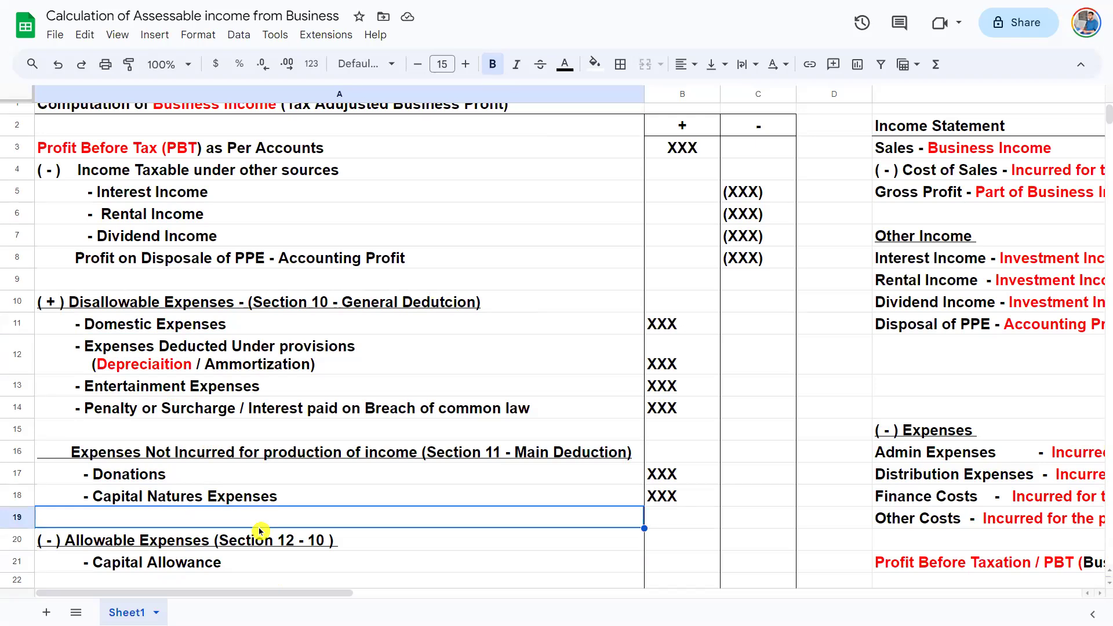
- Enter the placeholder "(XXX)" for Capital Allowance in the minus column, cell C21
left_click(281, 559)
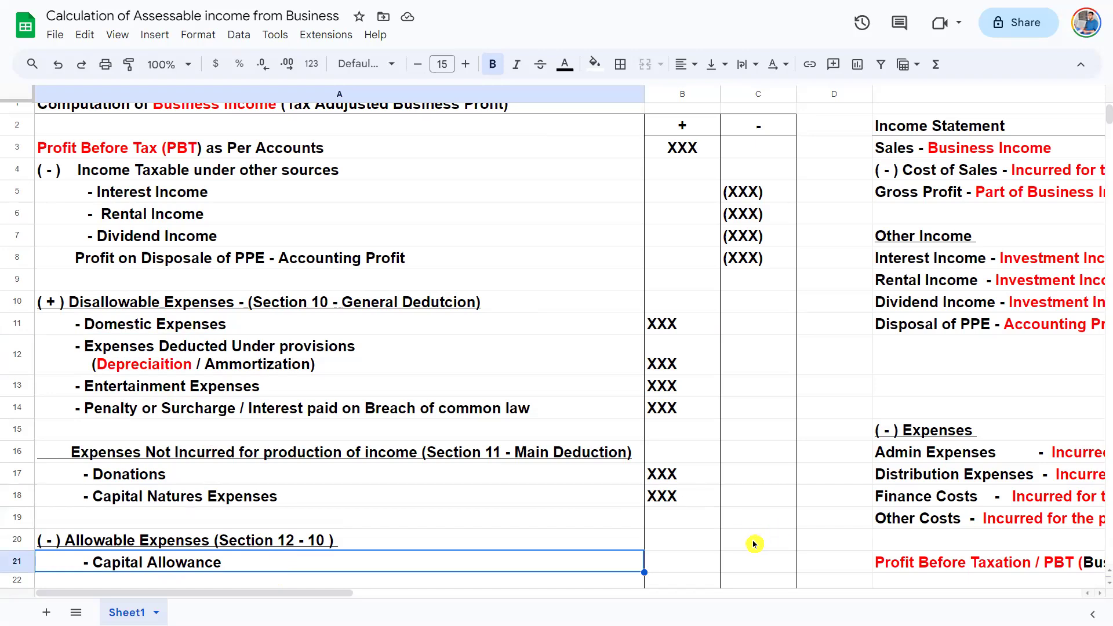
left_click(753, 562)
type("(XXX)")
key("Return")
- Set the sheet zoom to 90%
scroll(751, 566, "down", 3)
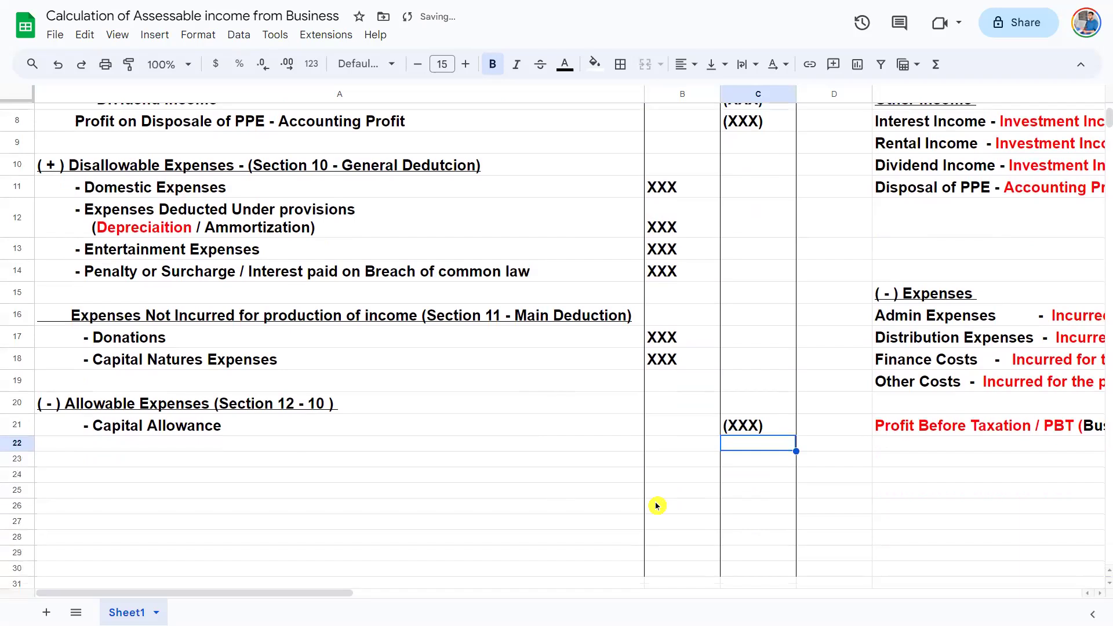
scroll(657, 505, "up", 3)
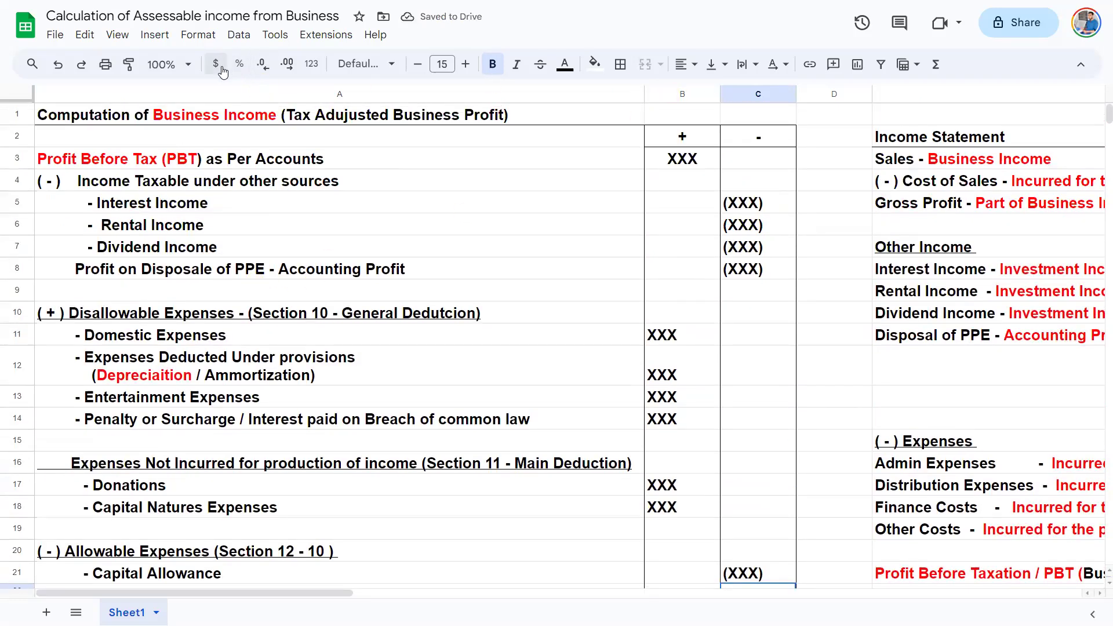
left_click(166, 65)
left_click(169, 137)
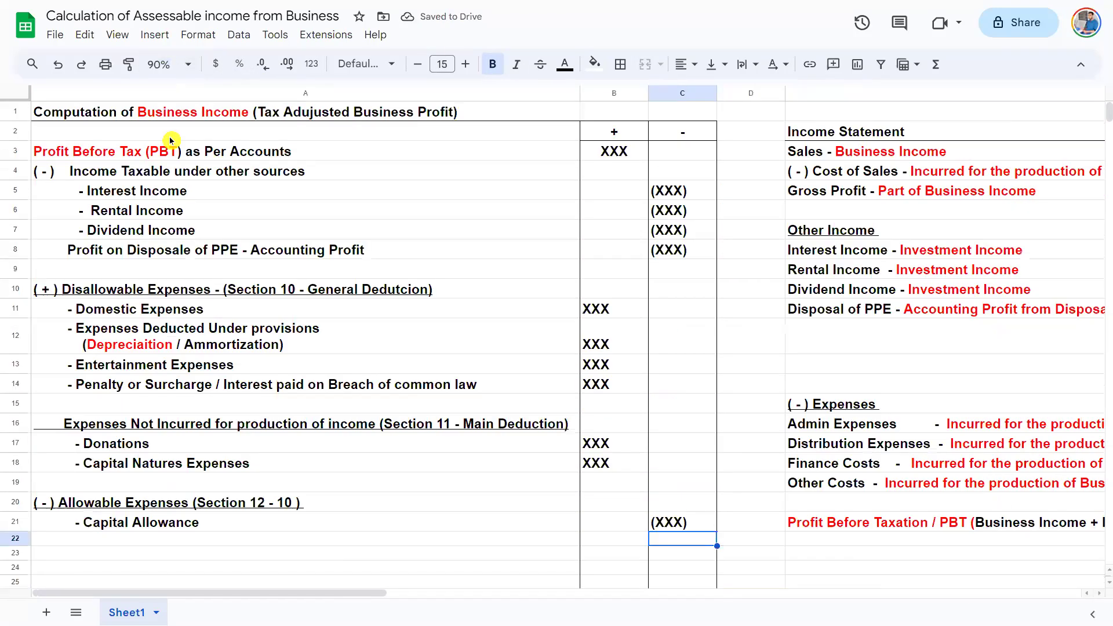
- Review the Profit Before Tax row, the income taxable under other sources and the profit on disposal of PPE in rows 3 to 8
left_click(124, 170)
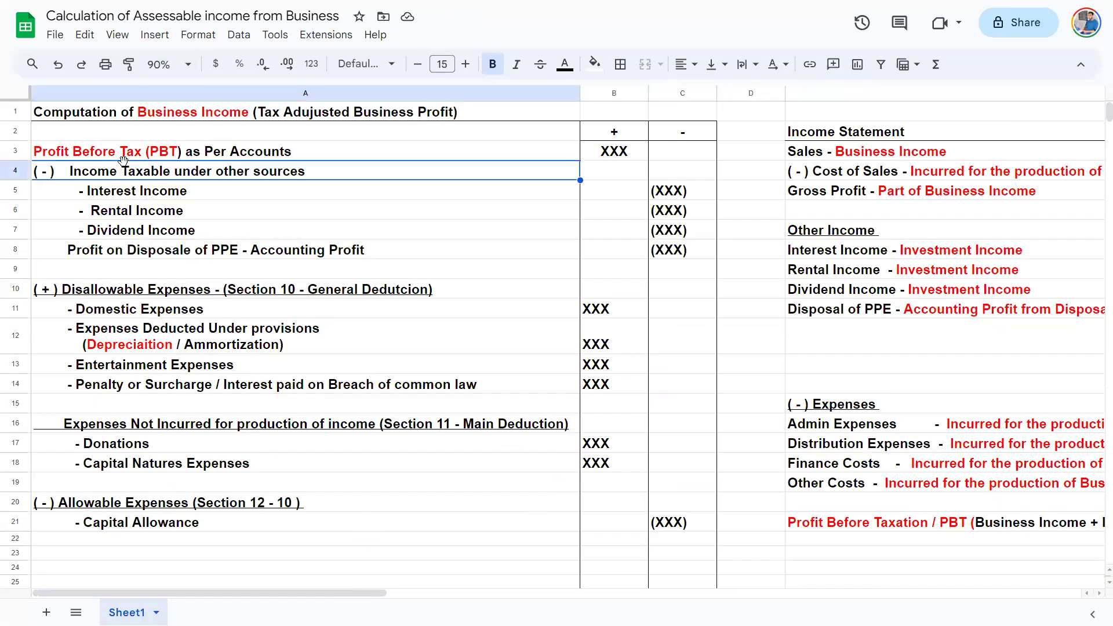
left_click(259, 215)
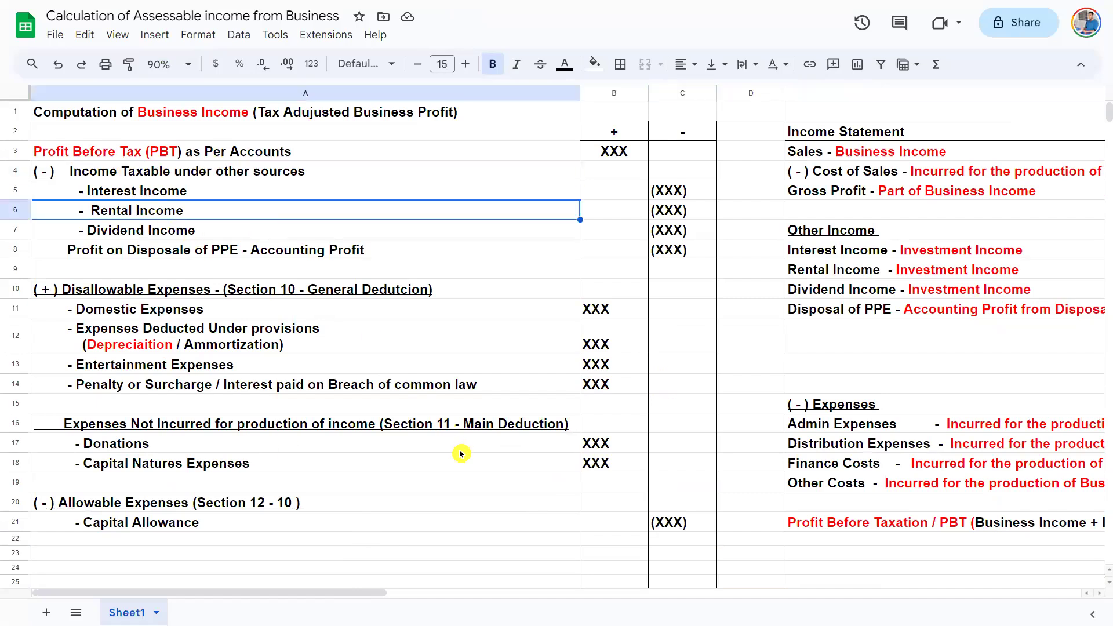
left_click(458, 462)
left_click(613, 546)
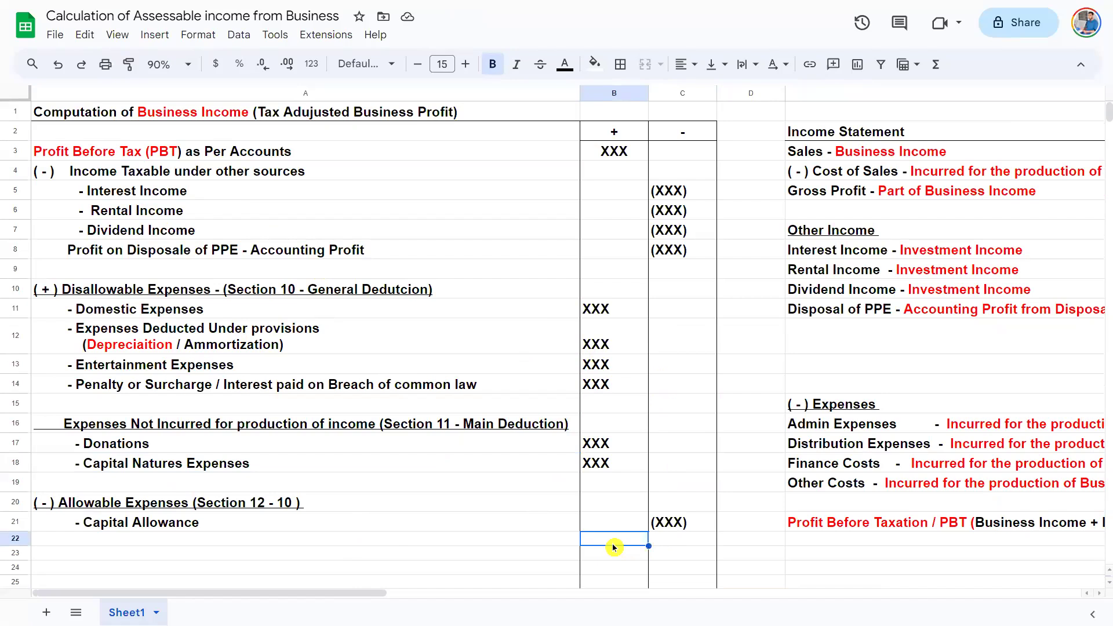
left_click(165, 152)
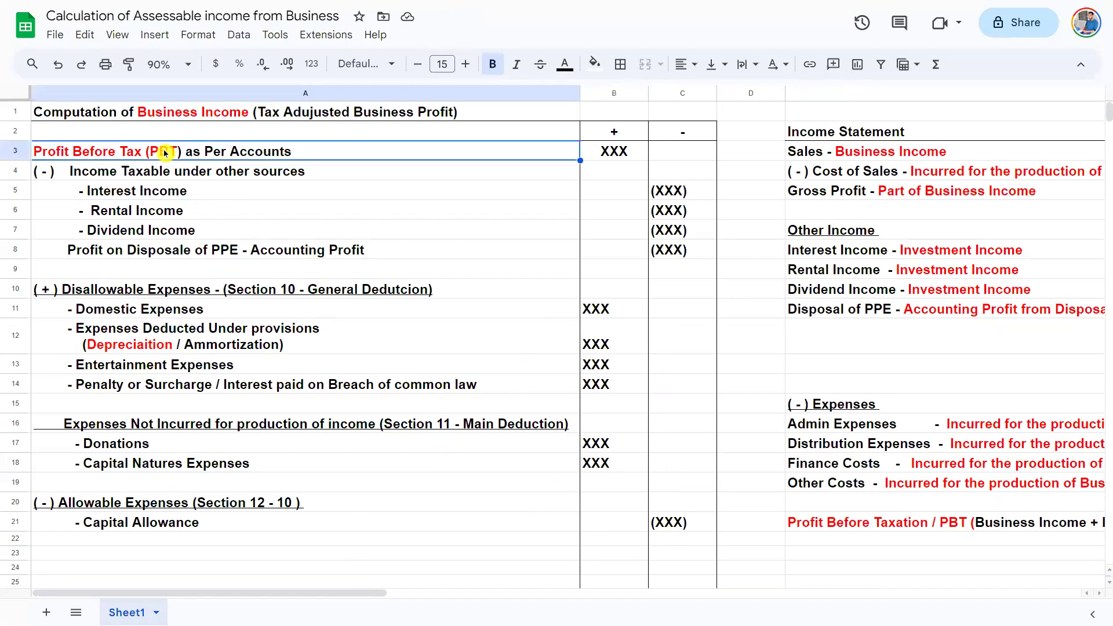
left_click(172, 175)
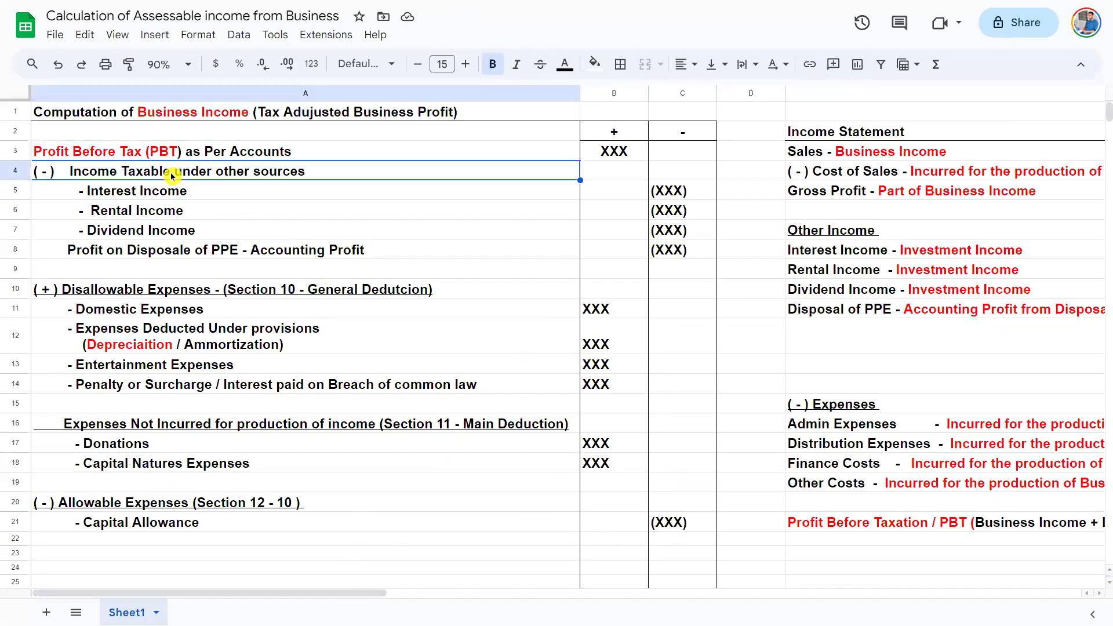
key("shift+Down")
key("shift+Down")
key("shift+Down")
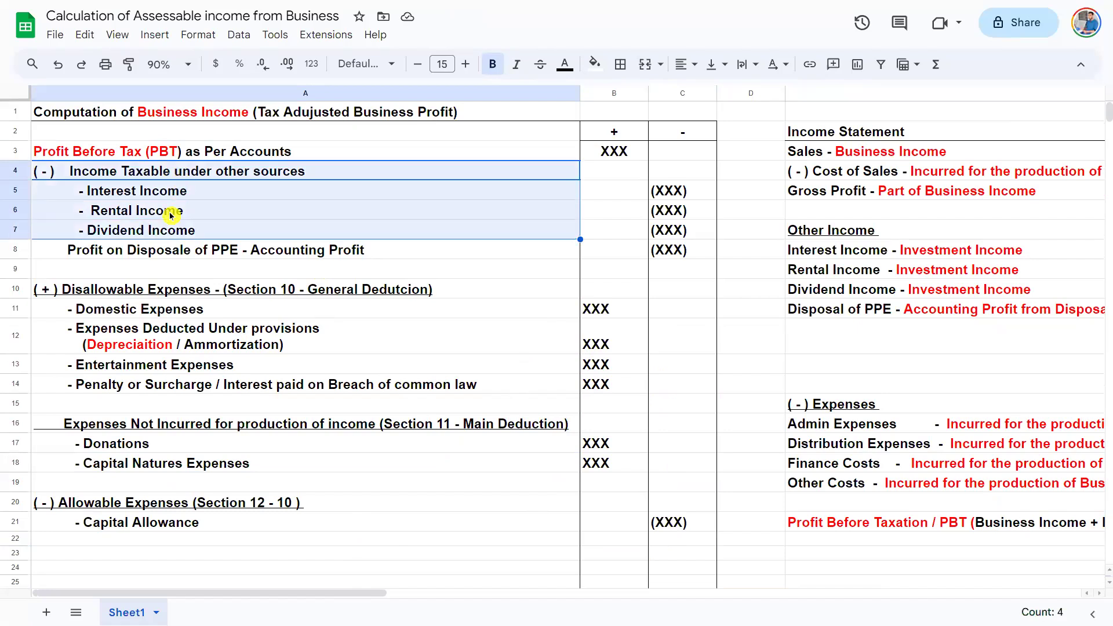
left_click(155, 249)
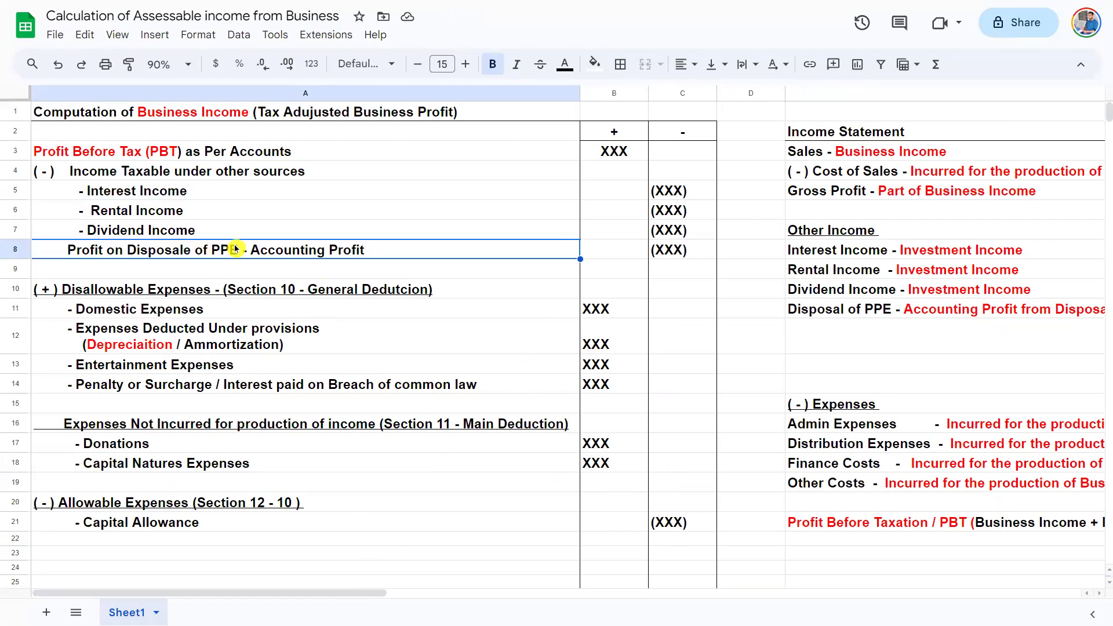
- Review the Section 10 and Section 11 disallowable expenses and the allowable expenses in rows 10 to 21
left_click(164, 298)
left_click(167, 315)
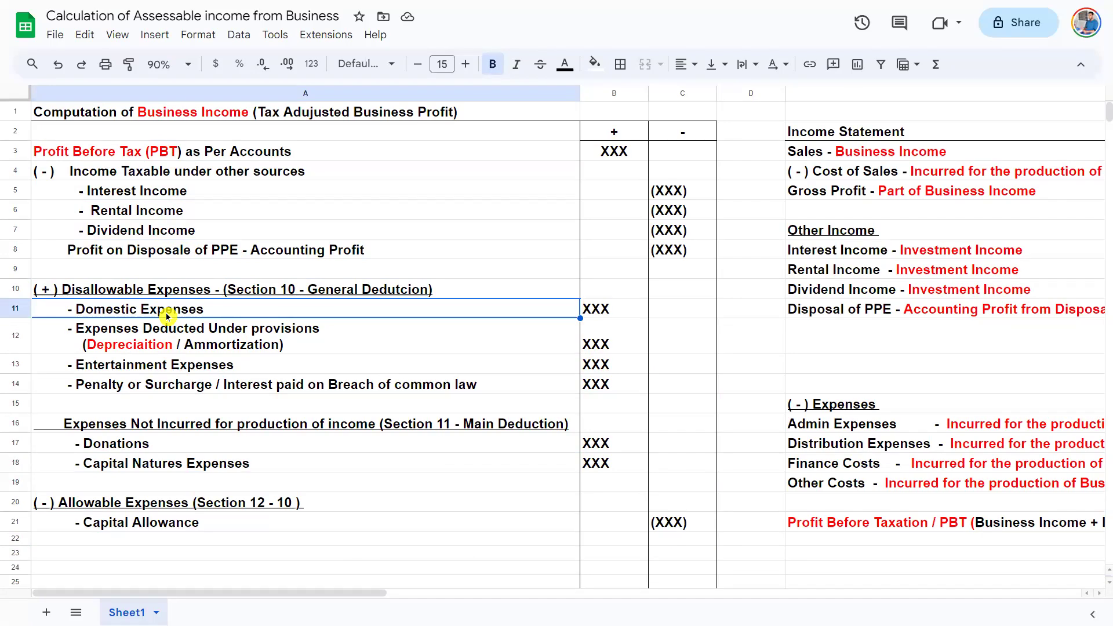
key("shift+Down")
key("shift+Down")
key("shift+Down")
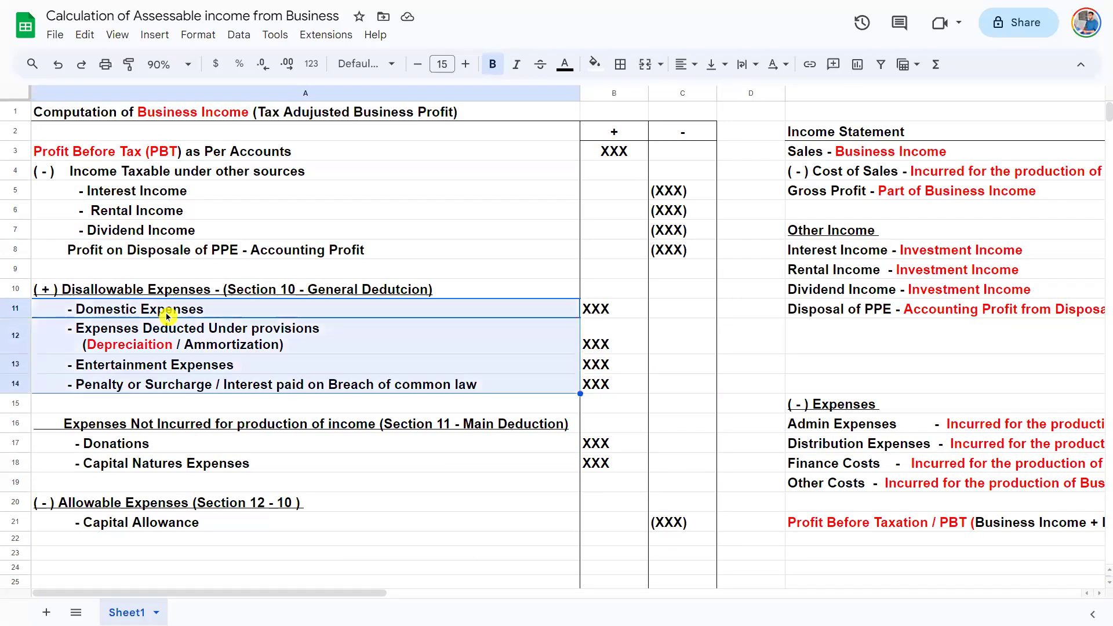
left_click(187, 426)
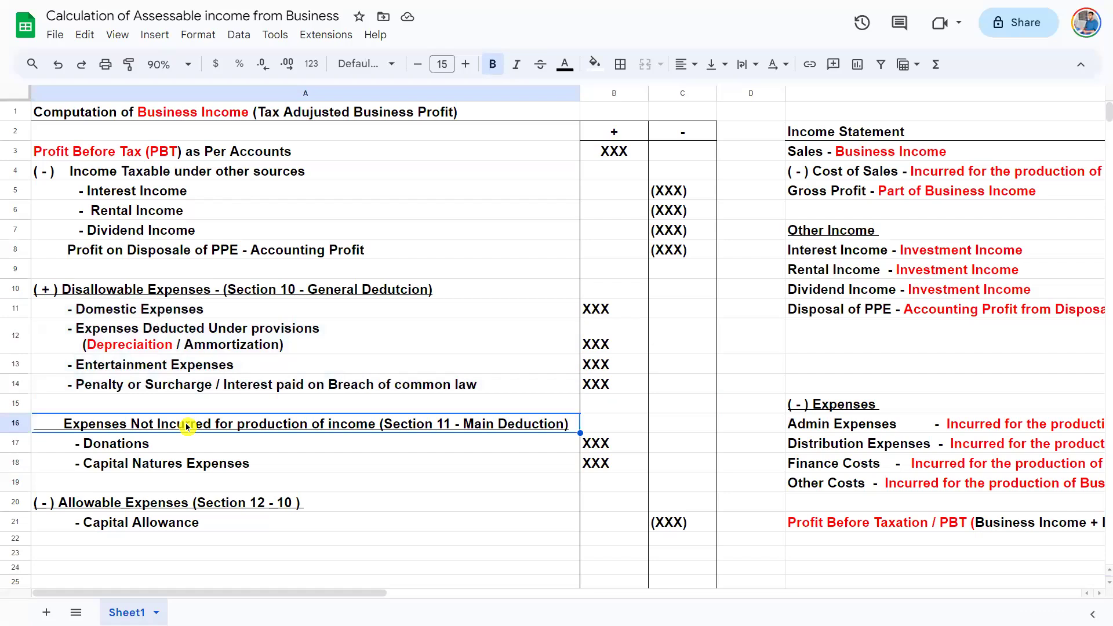
left_click(196, 463)
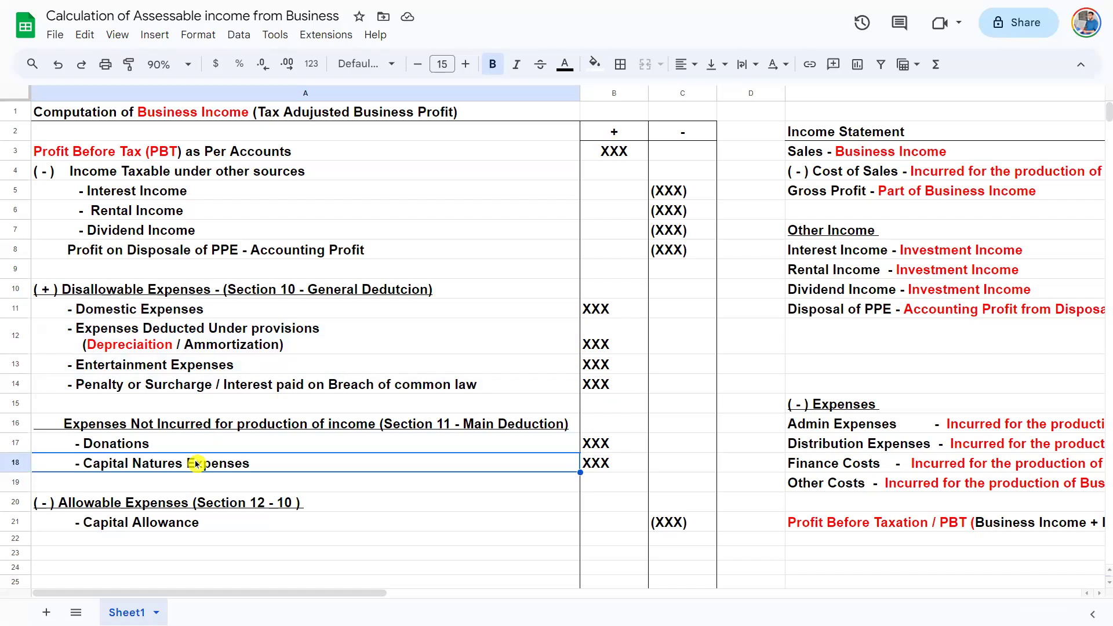
left_click(162, 510)
key("Down")
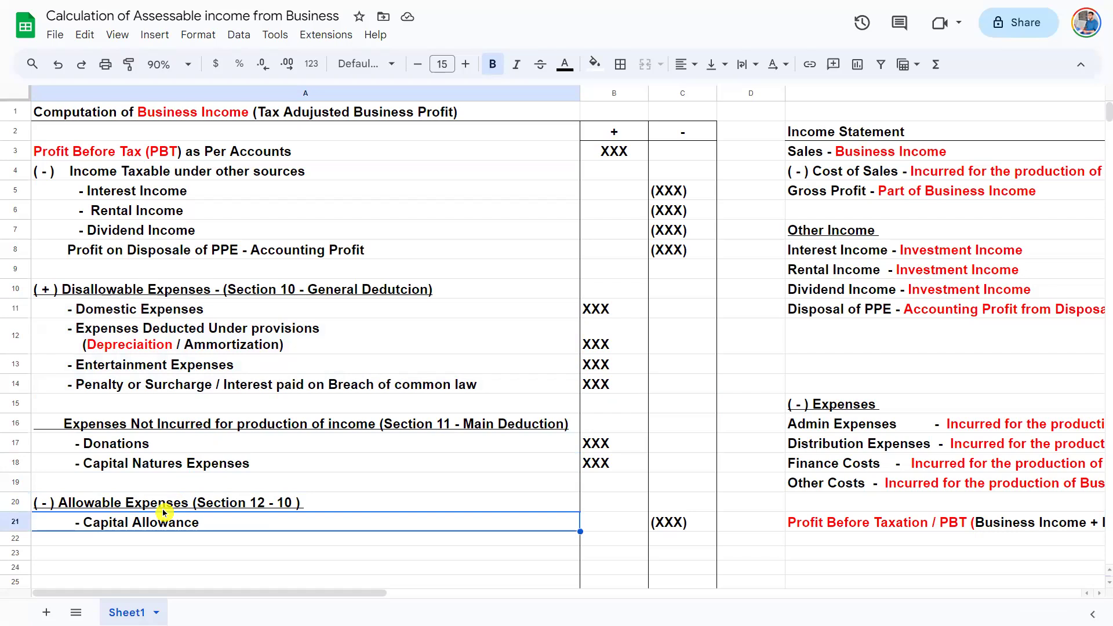
- Add a top border to cells B23:C23 for the column totals
left_click(604, 541)
left_click_drag(644, 554, 685, 554)
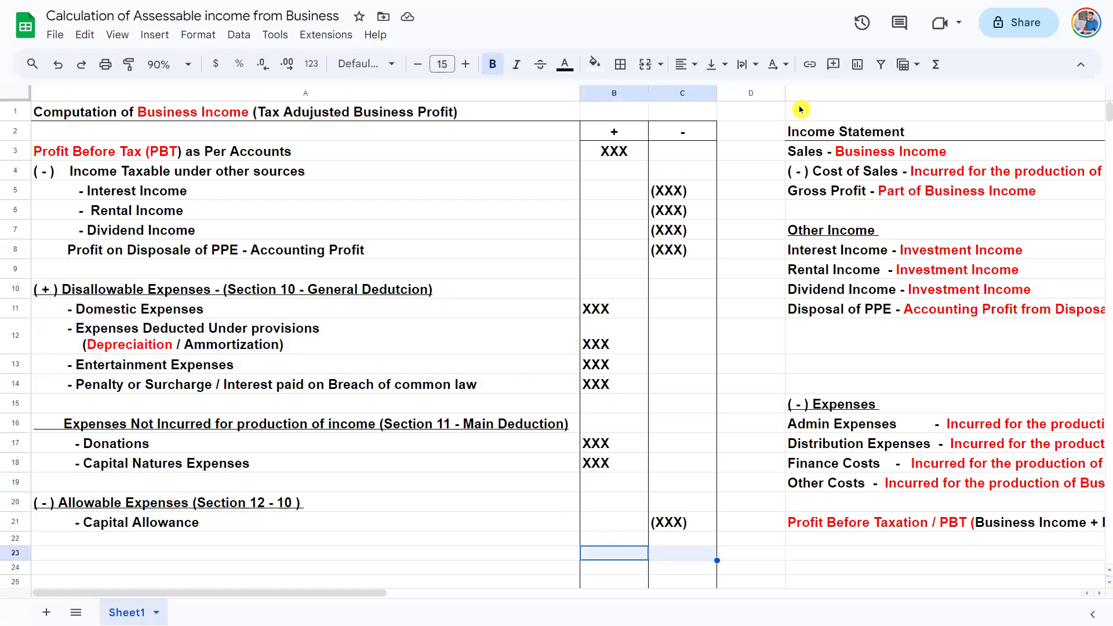
left_click(620, 64)
left_click(653, 121)
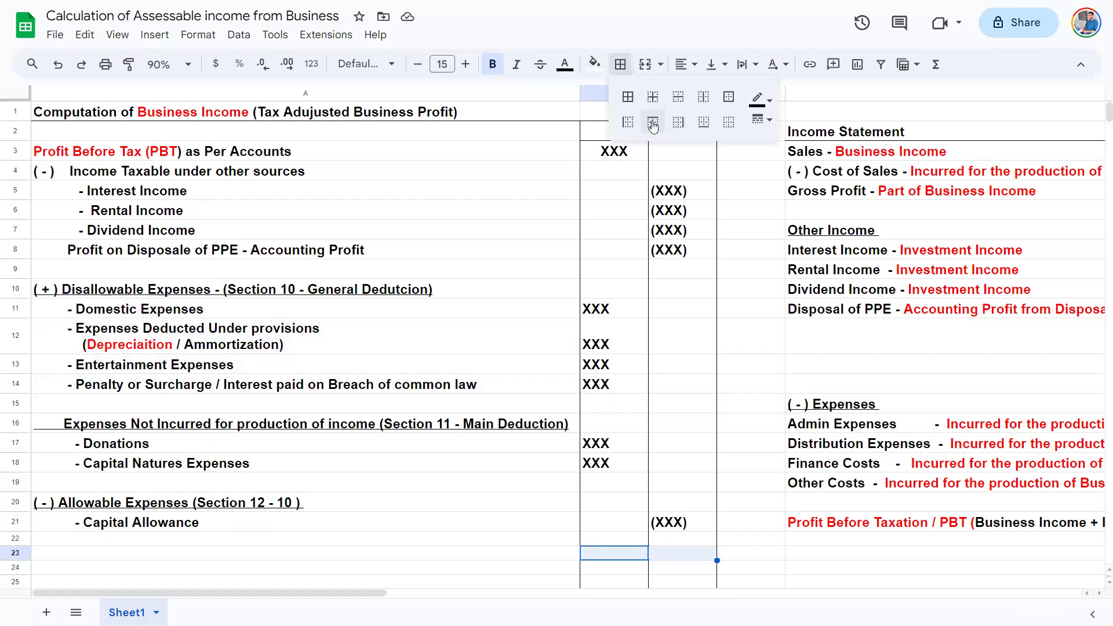
left_click(687, 343)
- Enter the total placeholders "XXXX" in cell B23 and "(XXXX)" in cell C23
left_click(614, 555)
type("=")
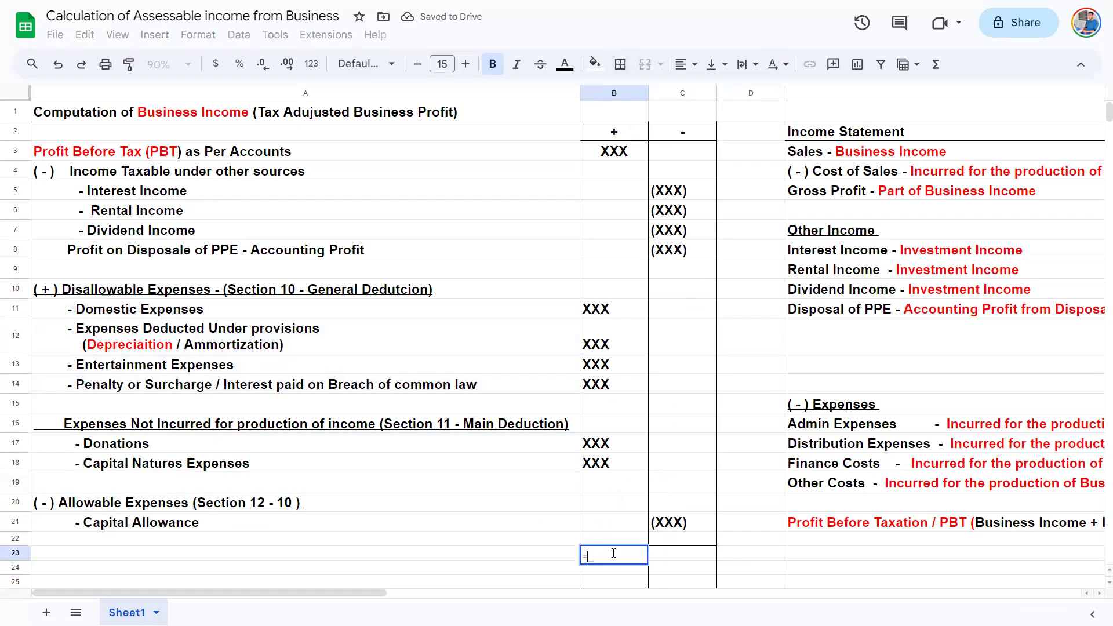
key("BackSpace")
type("XXX")
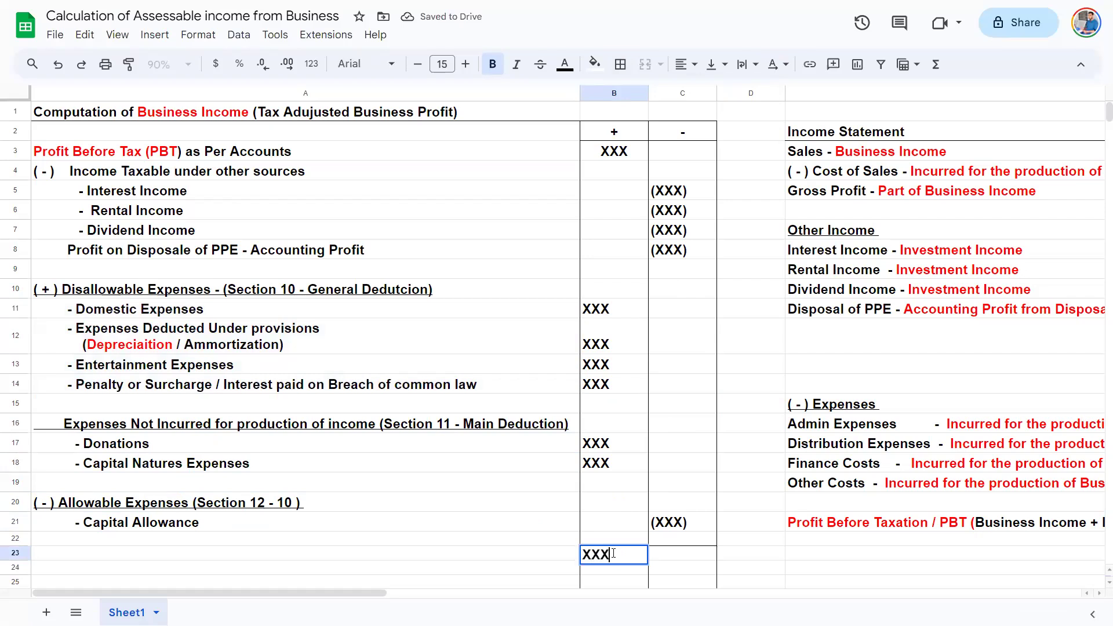
key("Tab")
type("(XXXX)")
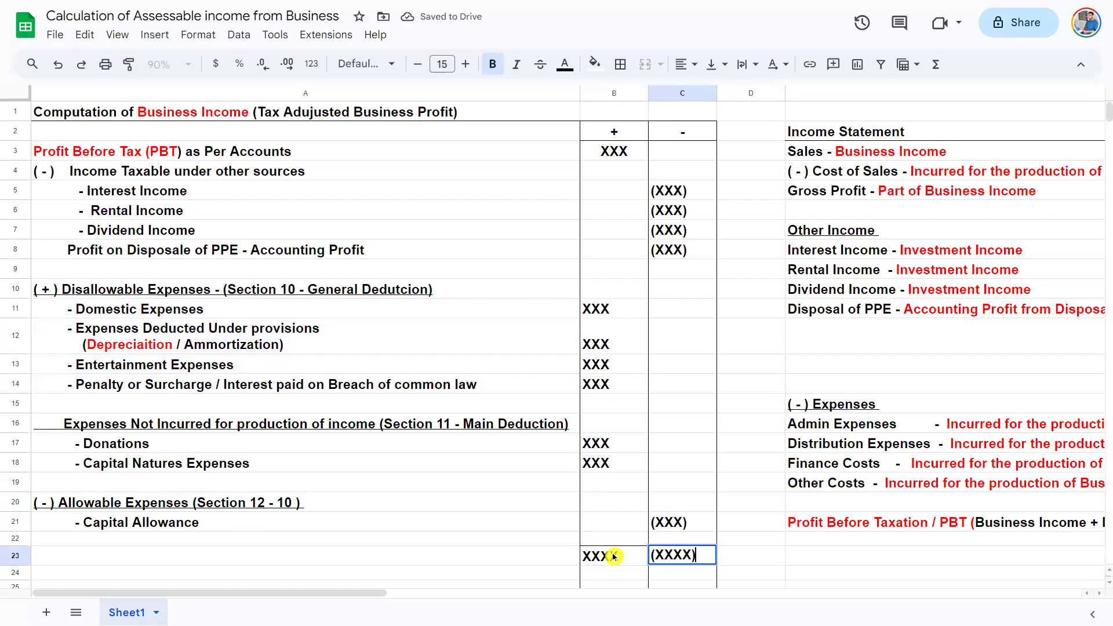
key("Return")
- Examine the plus and minus column totals in row 23 against the Profit Before Tax figure in cell B3
scroll(410, 489, "down", 3)
left_click(323, 492)
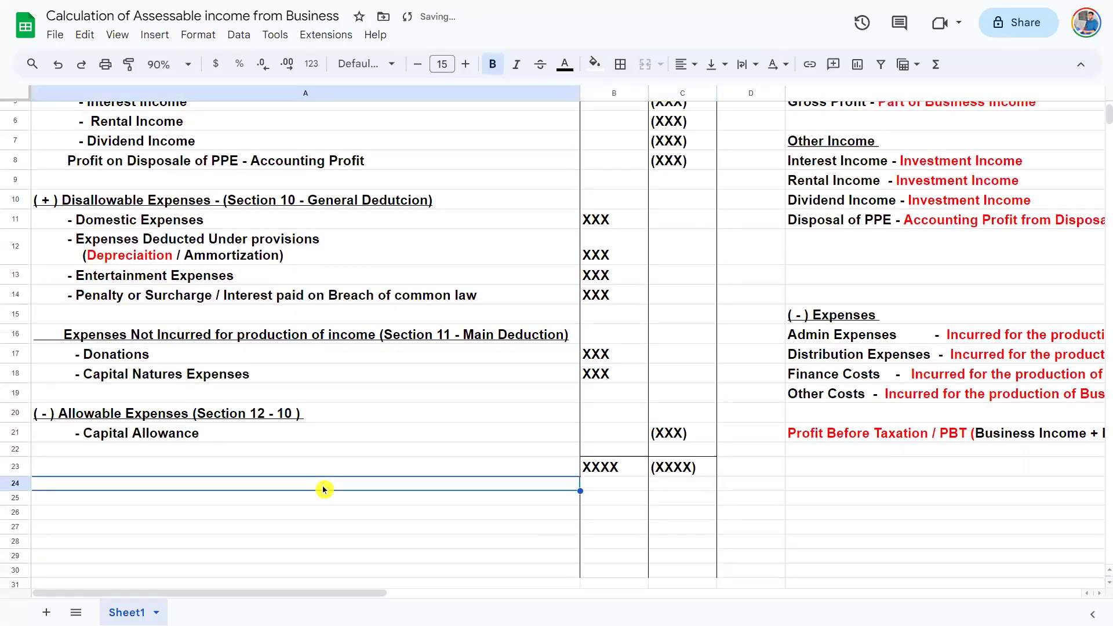
left_click(689, 471)
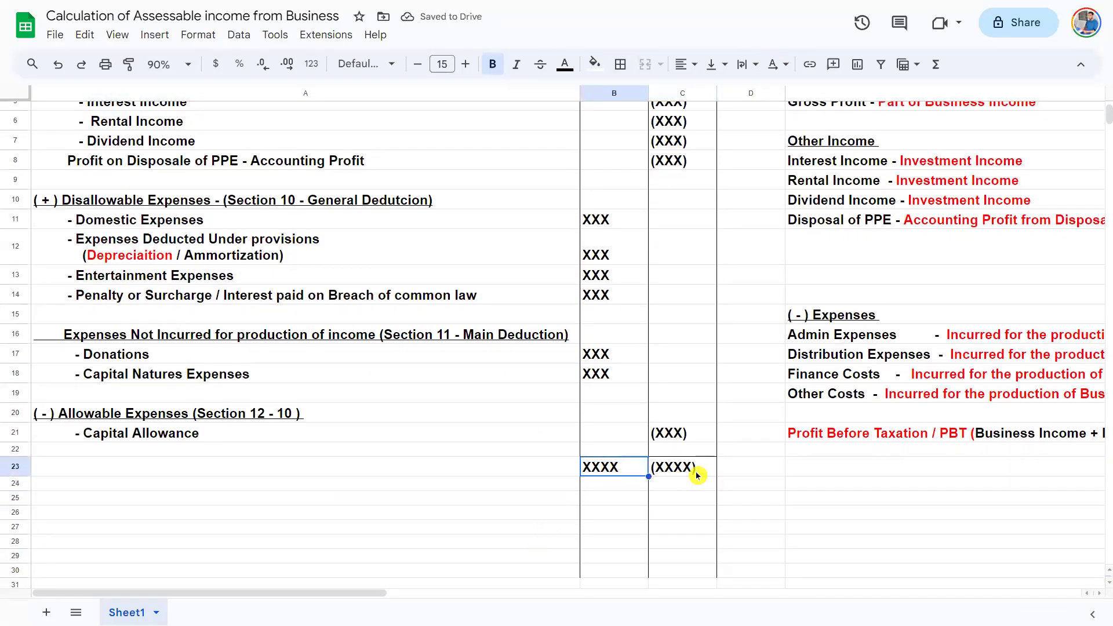
left_click(597, 467)
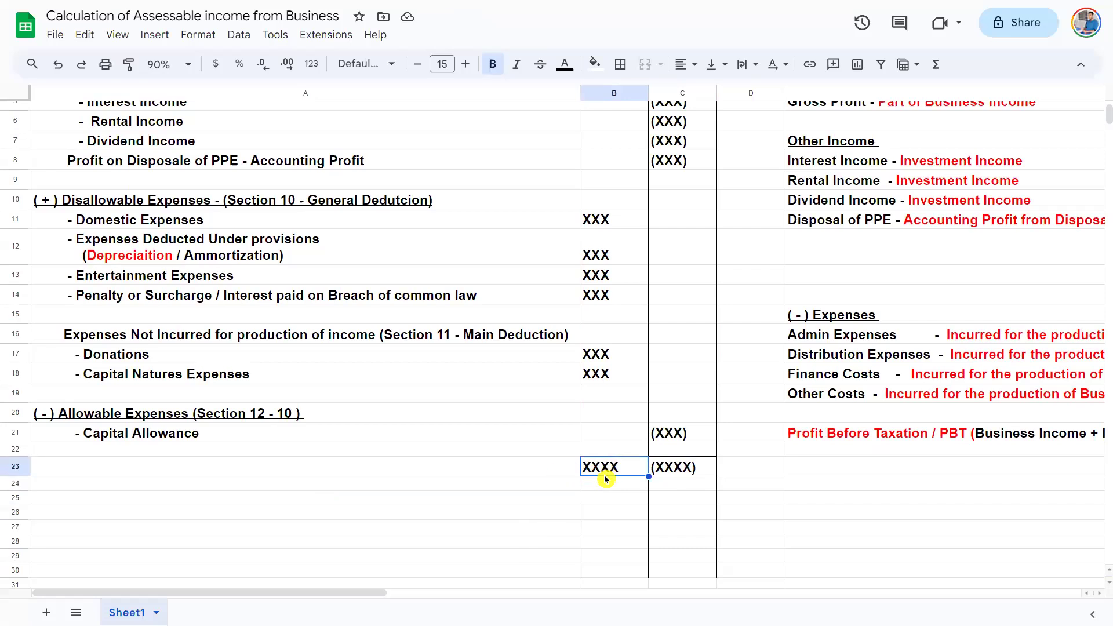
scroll(658, 226, "up", 2)
left_click(621, 168)
left_click(631, 137)
left_click(621, 151)
left_click(620, 562)
left_click(670, 577)
scroll(616, 522, "down", 1)
left_click(616, 502)
left_click(652, 497)
left_click(325, 539)
key("Up")
key("Up")
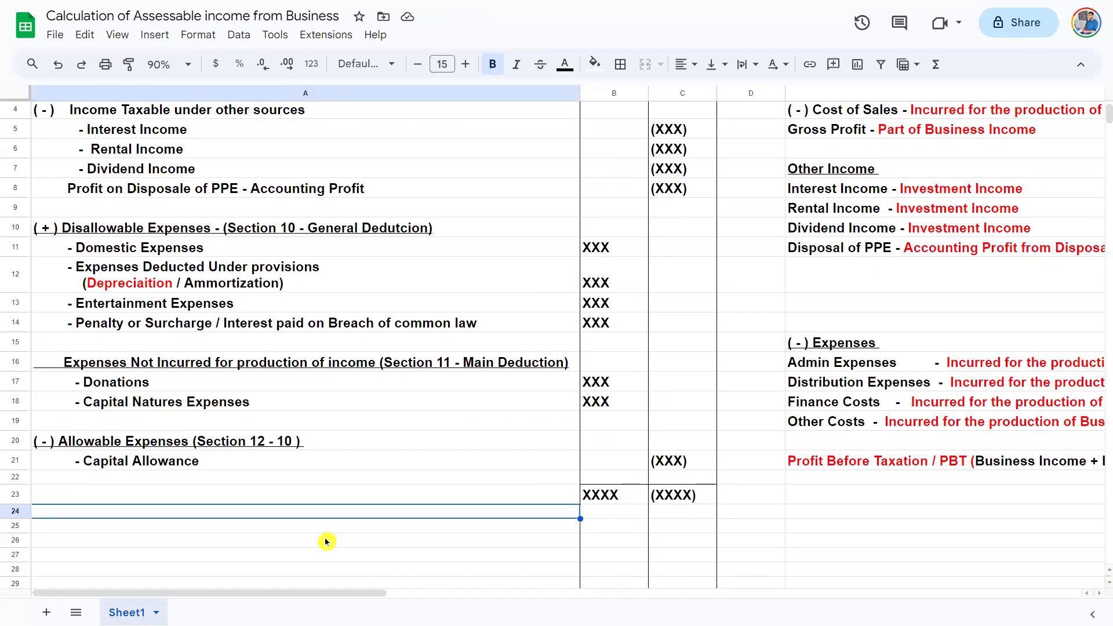
- Enter the final result placeholder "XXXXX" in cell B25
left_click(614, 528)
type("XXXXX")
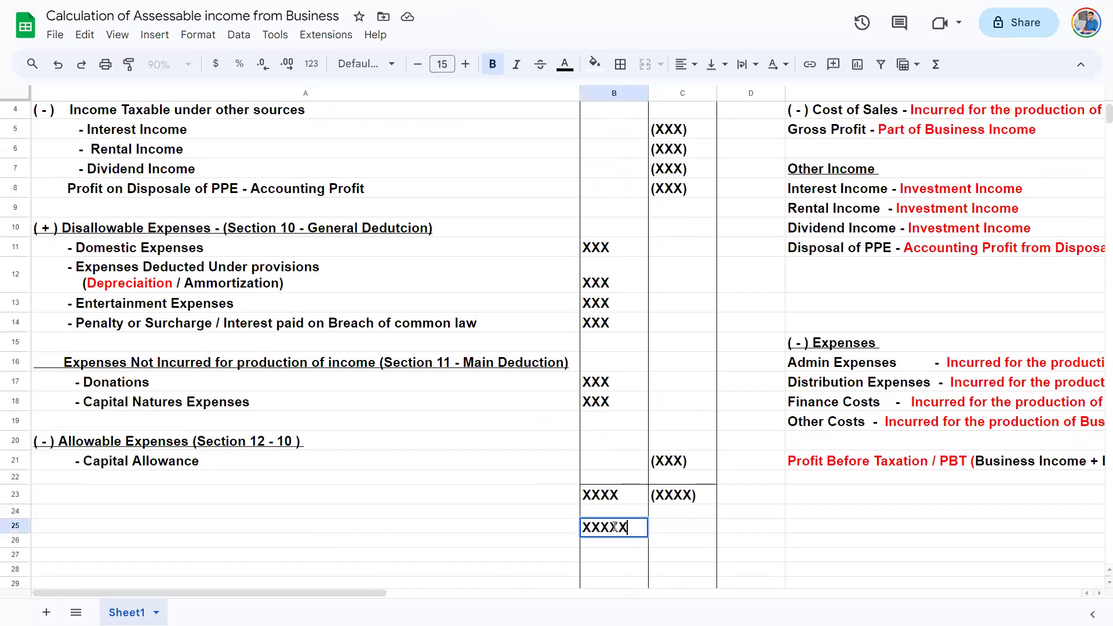
key("Left")
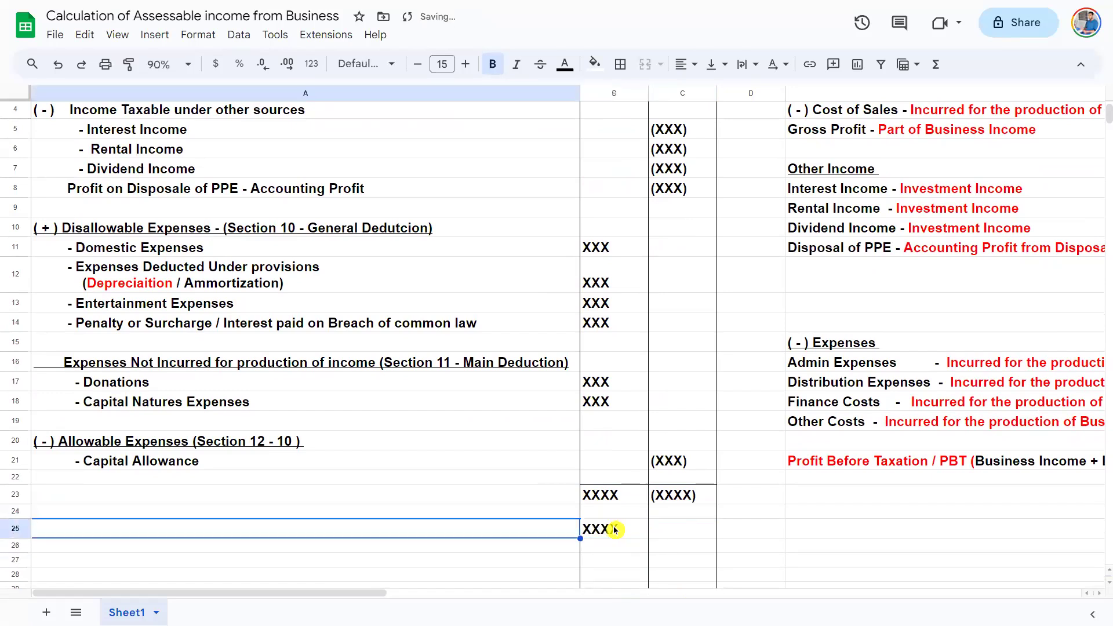
- Label the final result in cell A25 as "Tax Adujusted Business Profit / Assessable Income from Business"
type("TTax")
key("BackSpace")
key("BackSpace")
key("BackSpace")
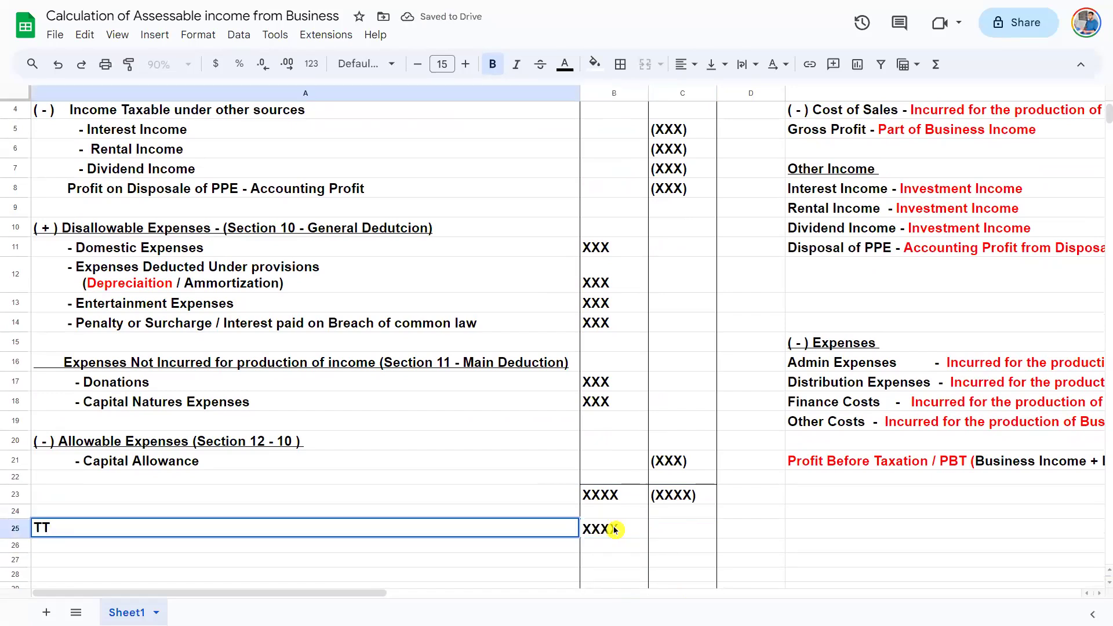
type("ax Adujustted B")
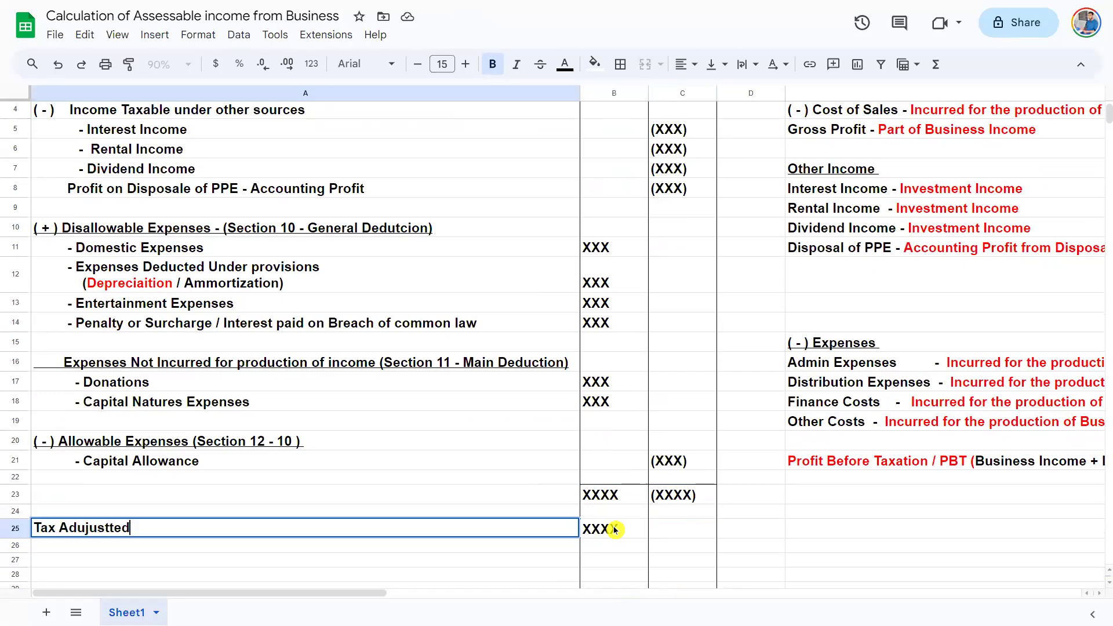
key("BackSpace")
key("BackSpace")
key("BackSpace")
key("BackSpace")
key("BackSpace")
type("ed Business Proft")
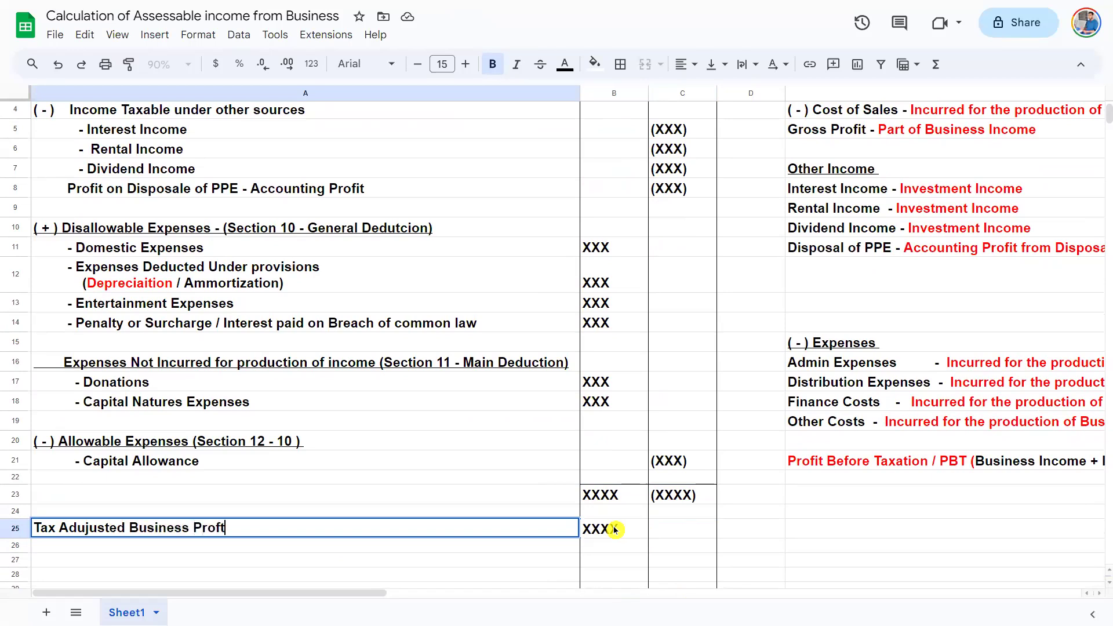
key("BackSpace")
type("it / Assessable I")
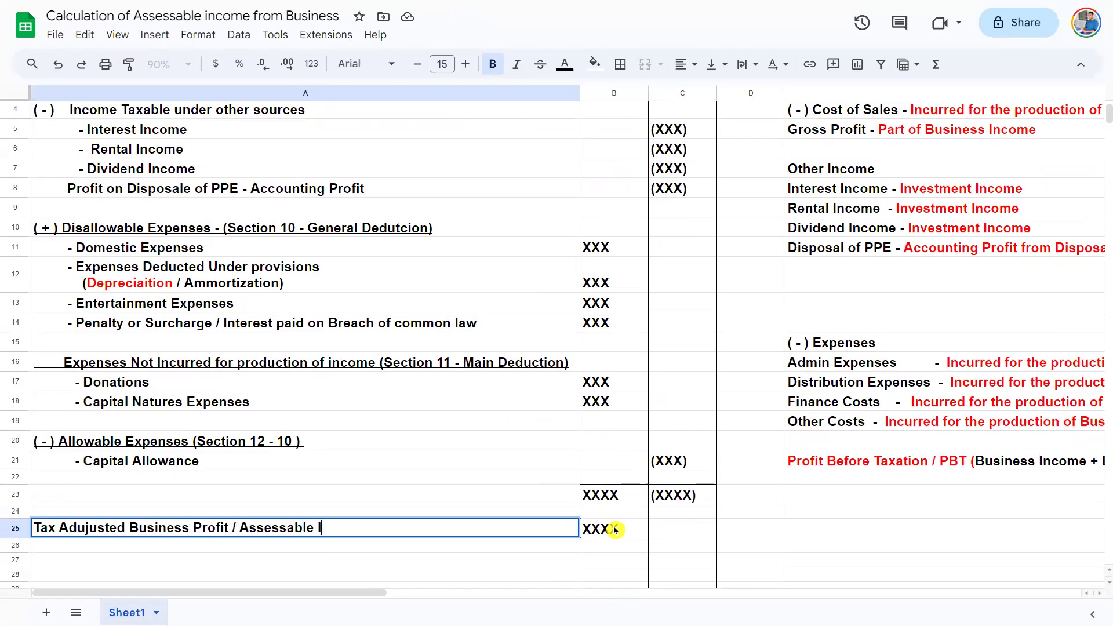
type("ncome from emp")
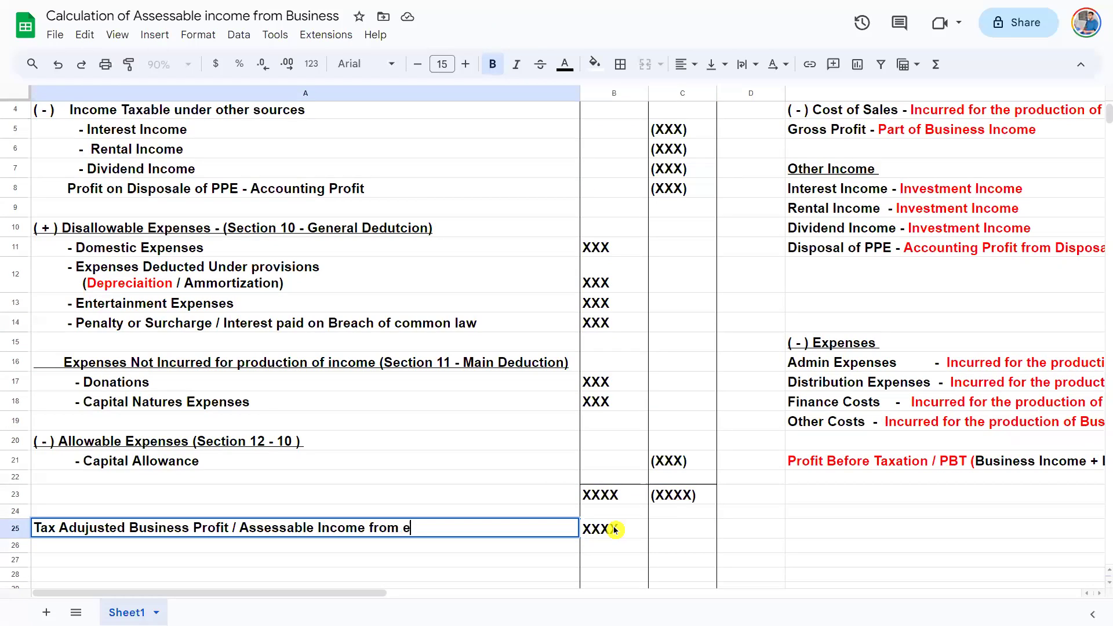
key("BackSpace")
key("BackSpace")
key("BackSpace")
type("Business")
key("Return")
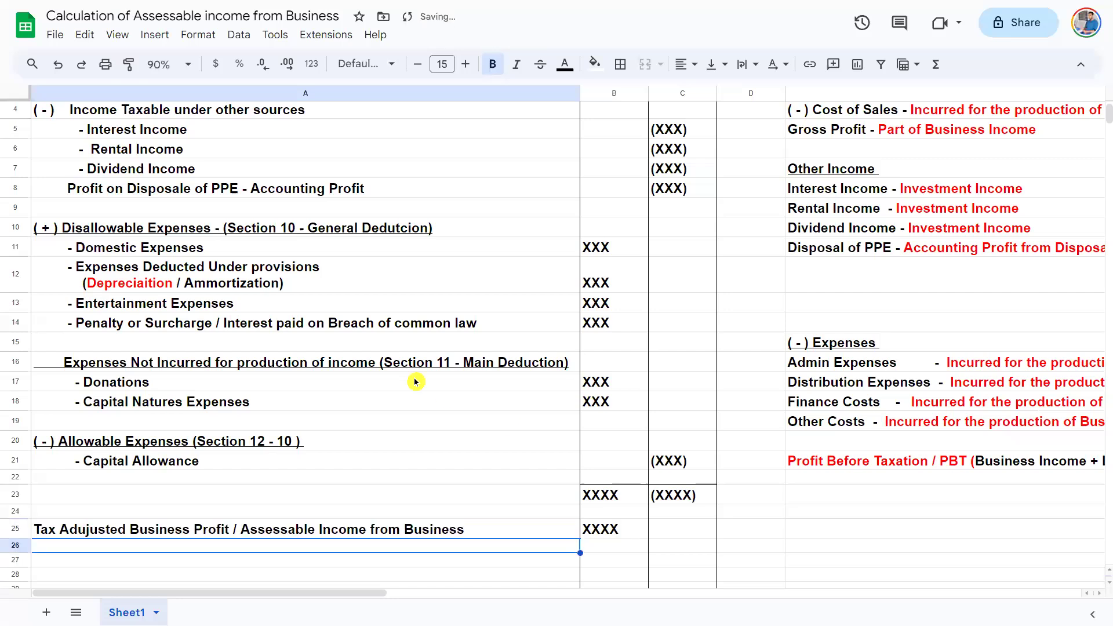
- Delete the empty row 24 between the column totals and the tax-adjusted business profit line
scroll(415, 382, "up", 1)
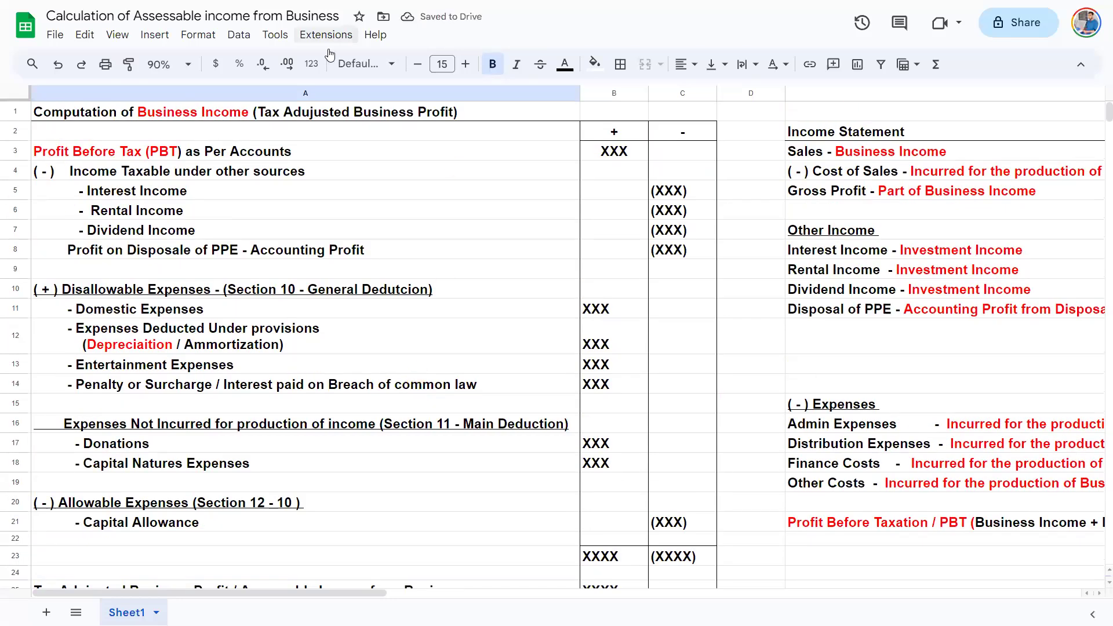
scroll(295, 534, "down", 1)
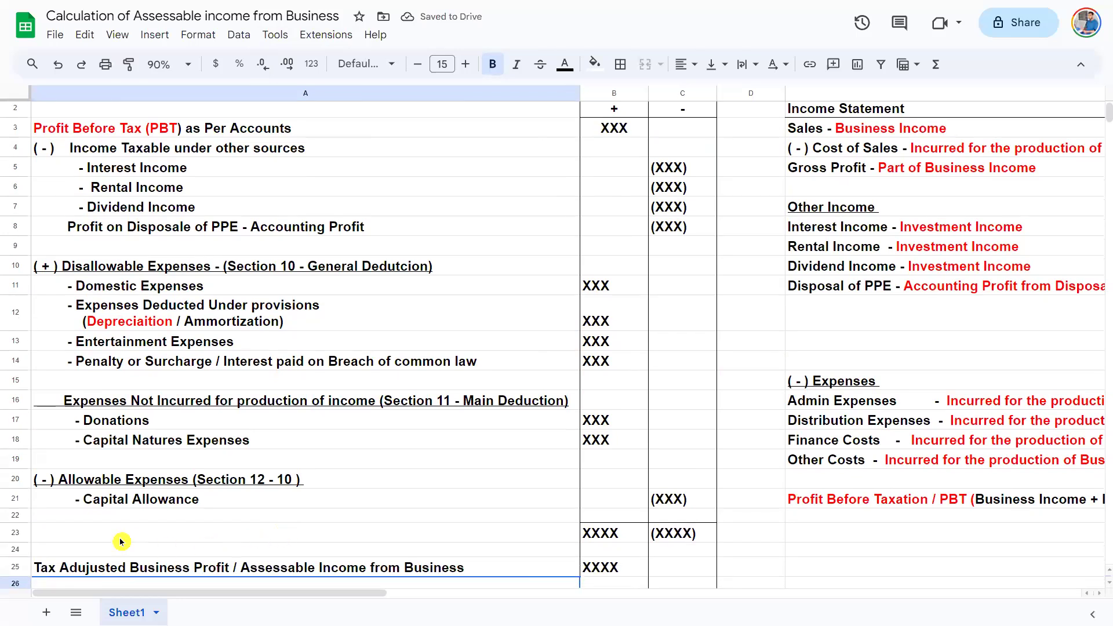
left_click(17, 547)
right_click(17, 547)
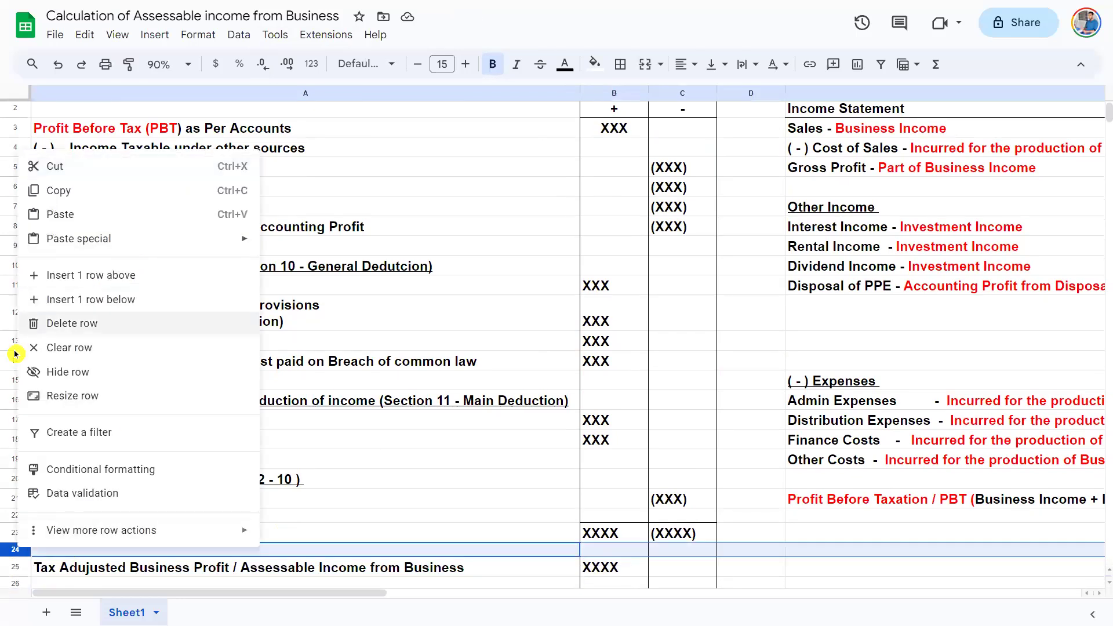
left_click(63, 323)
left_click(559, 341)
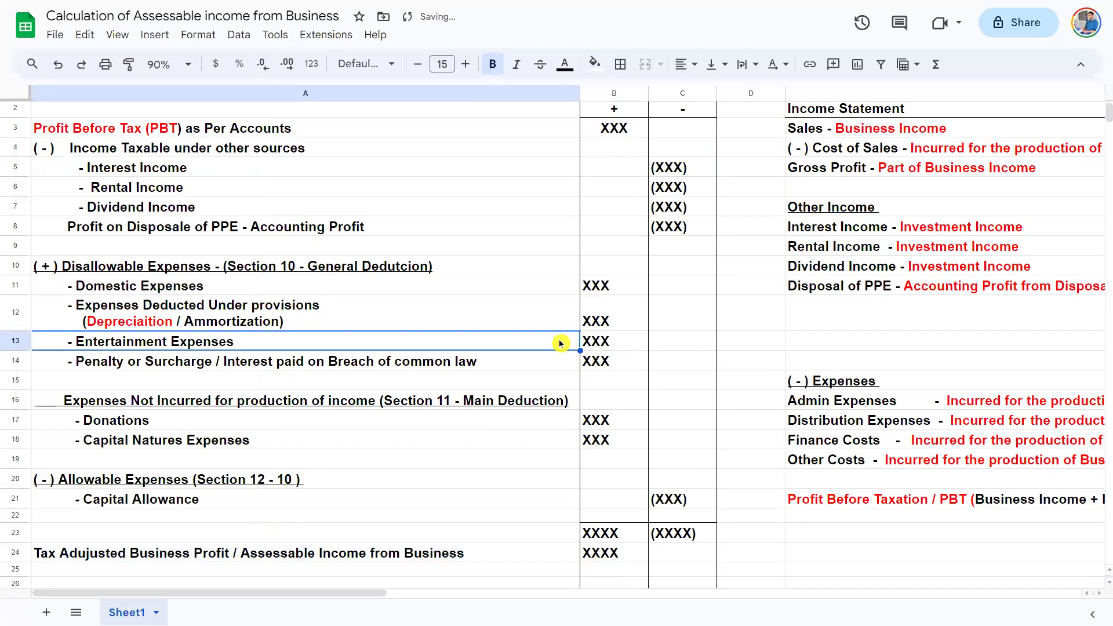
- Review the finished computation from its title through the disallowable expenses in B11:B14, the non-production expenses and the capital allowance
scroll(561, 343, "up", 1)
left_click(248, 111)
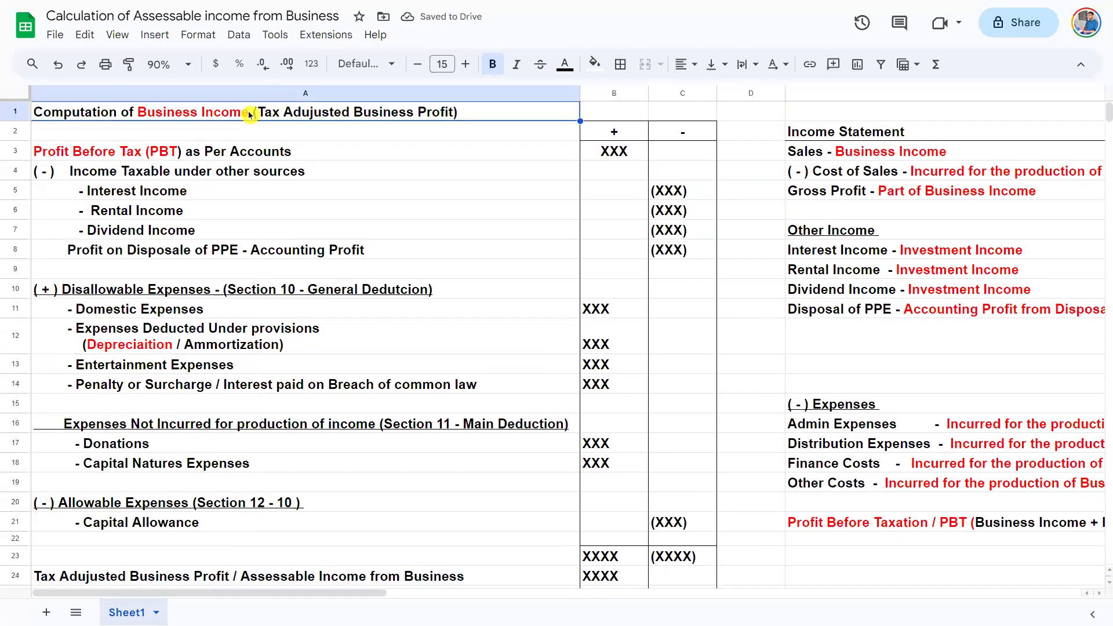
left_click(311, 238)
key("Up")
key("Up")
key("Right")
key("Down")
key("Down")
key("Down")
key("Down")
key("Down")
key("Down")
key("Down")
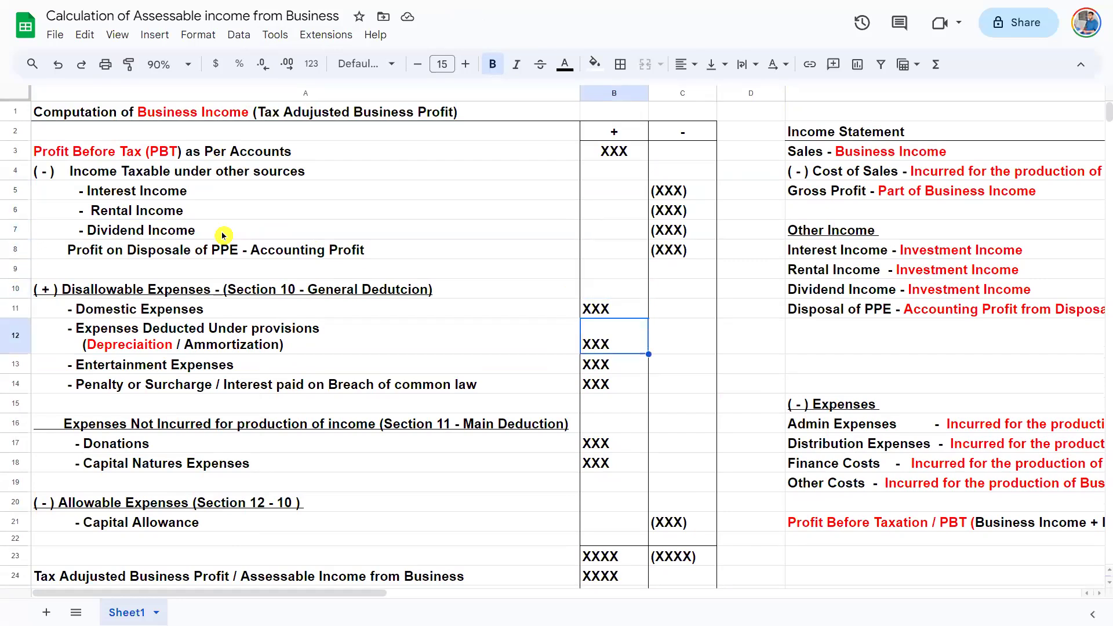
key("Up")
key("shift+Down")
key("shift+Down")
key("shift+Down")
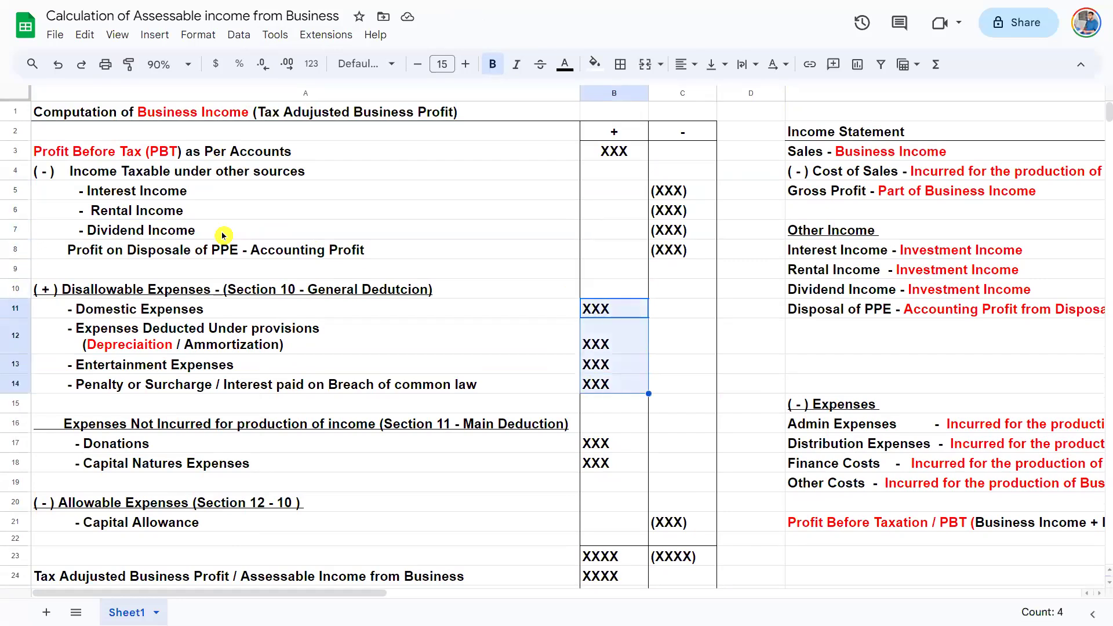
left_click(193, 369)
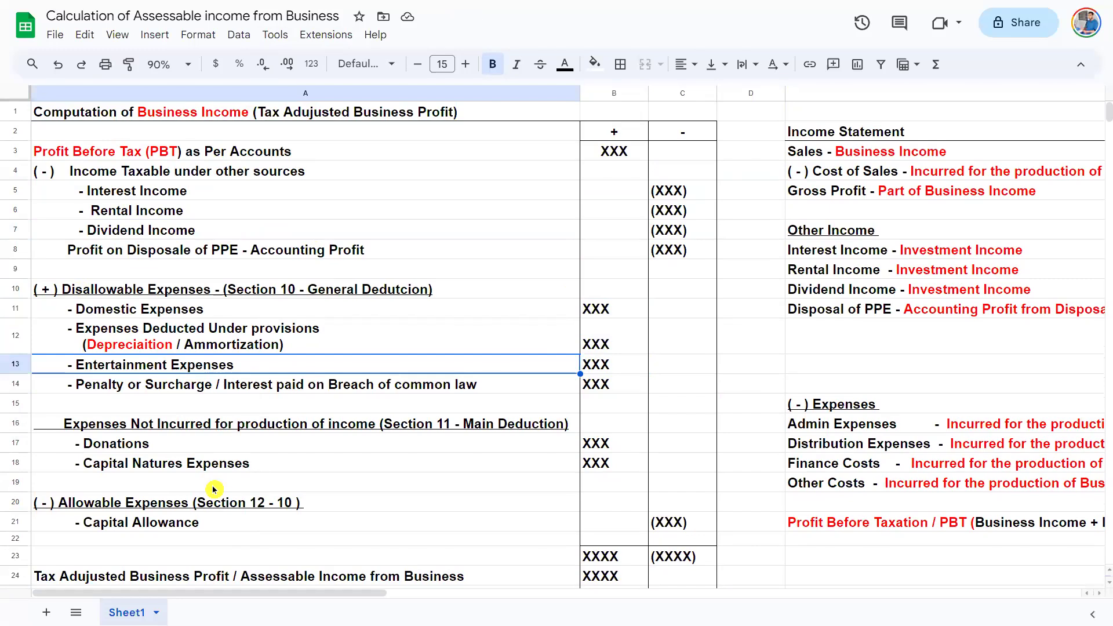
left_click(214, 489)
left_click(293, 527)
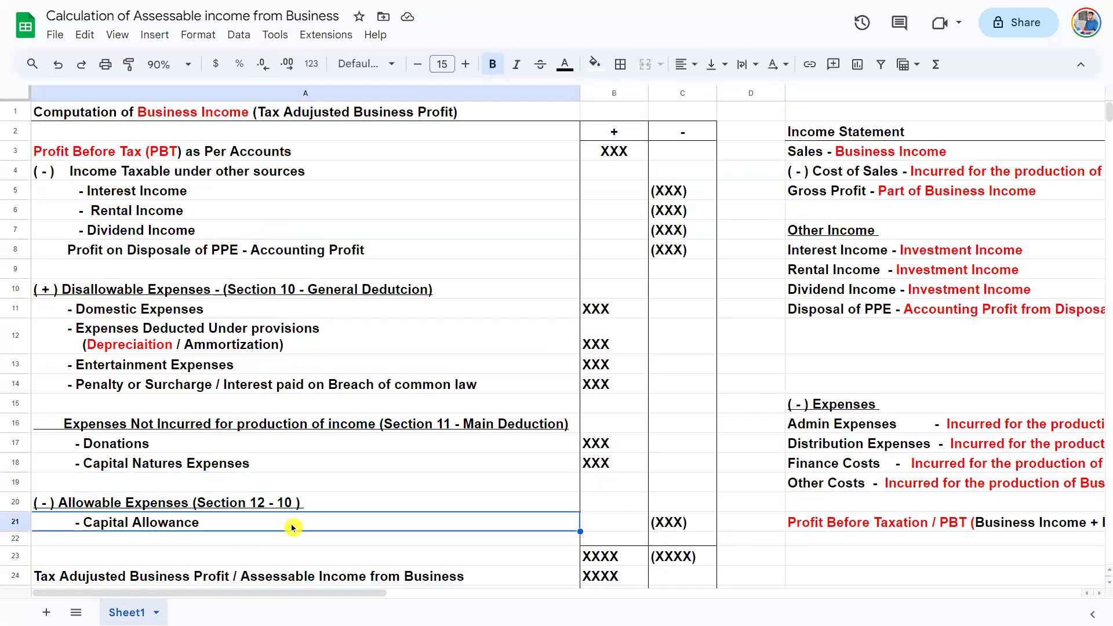
left_click(635, 450)
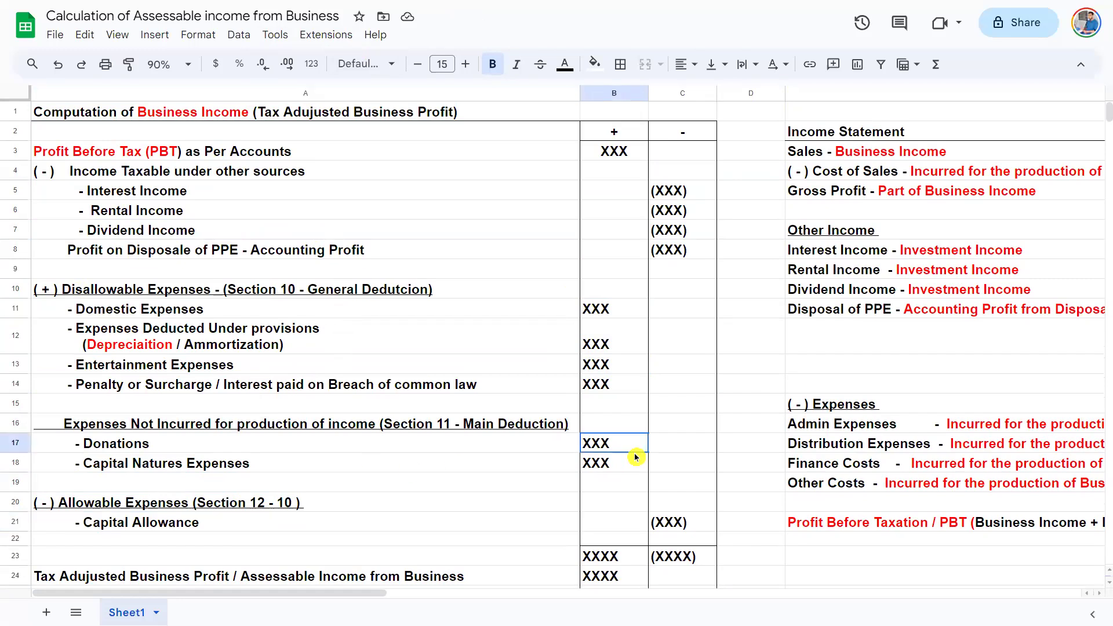
left_click(238, 279)
- Switch to the taxation mind map, look over the Employment Income branch and expand "Introduction of Taxation in Sri Lanka"
left_click(760, 390)
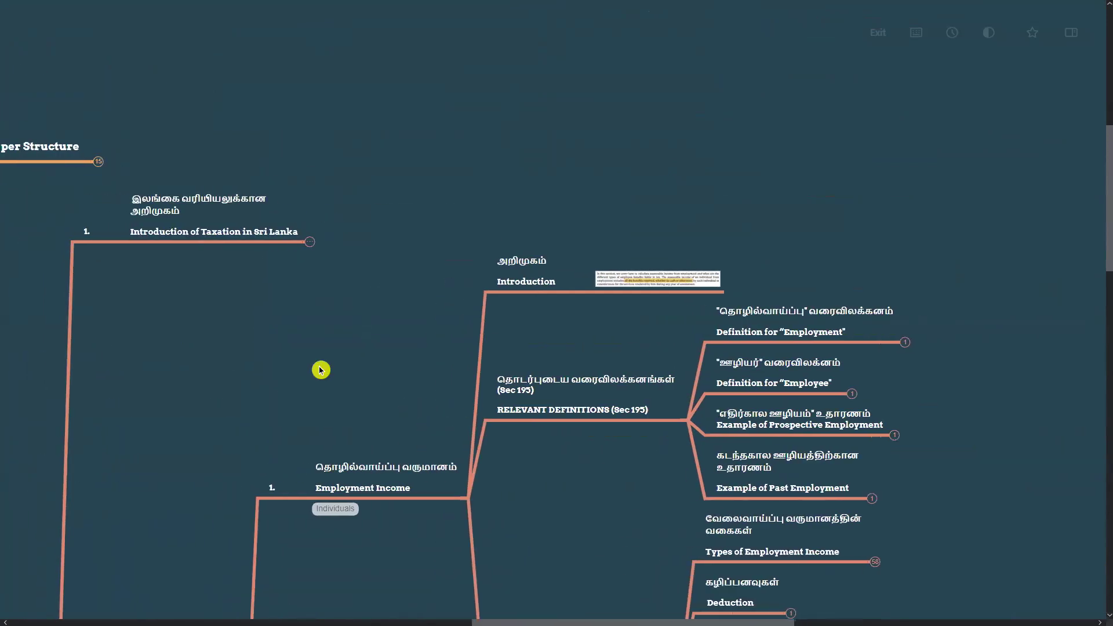
scroll(378, 380, "down", 4)
scroll(455, 389, "up", 4)
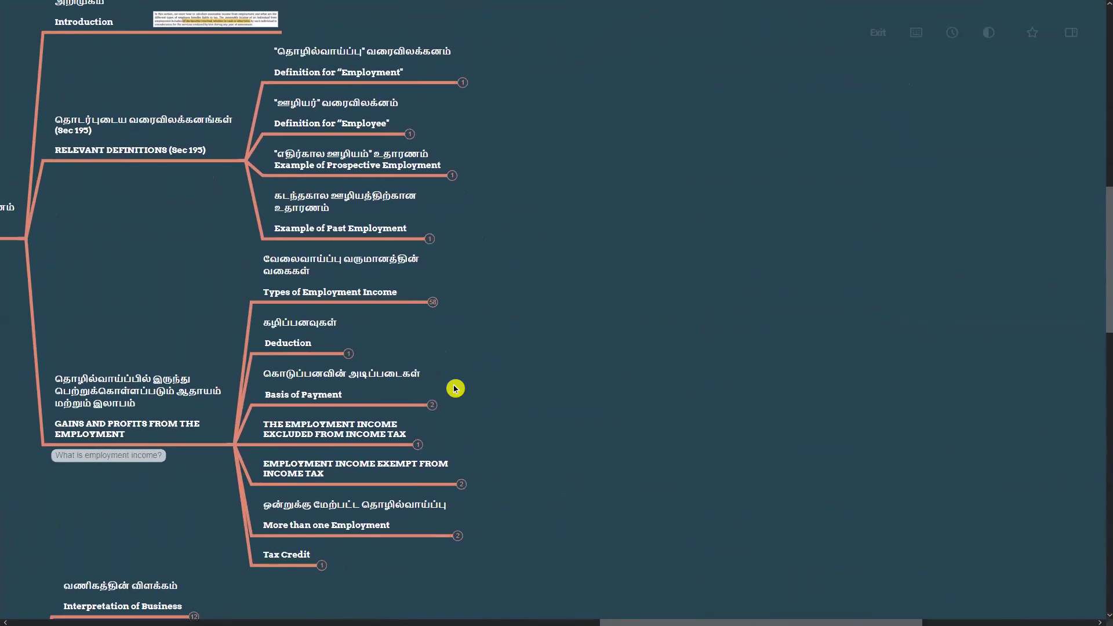
left_click(502, 295)
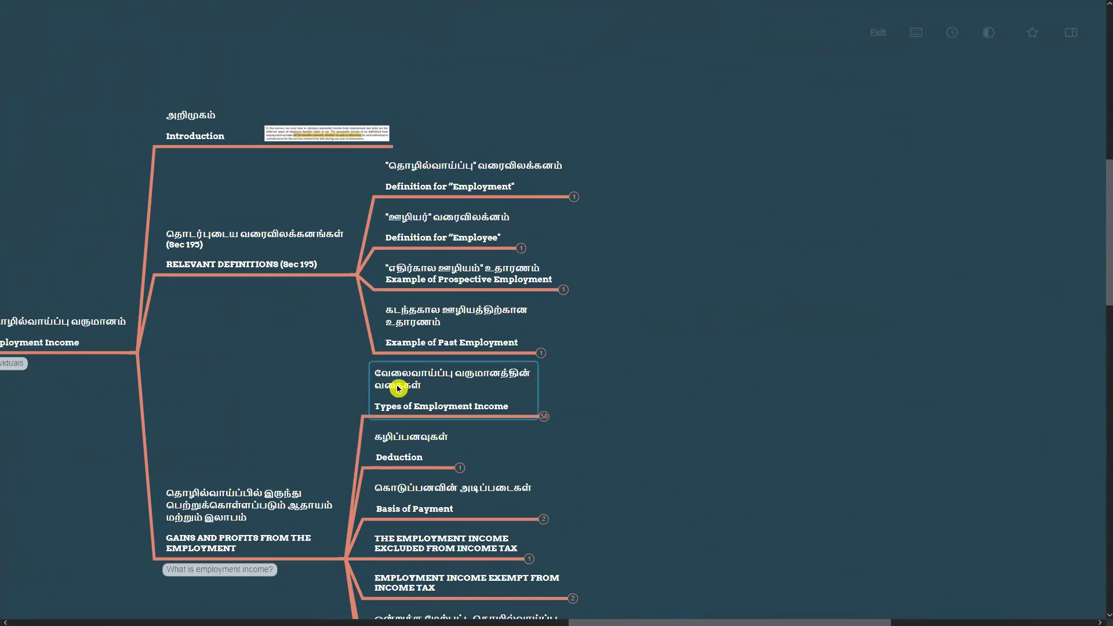
scroll(319, 208, "left", 5)
scroll(318, 208, "left", 4)
scroll(318, 208, "up", 4)
left_click(525, 351)
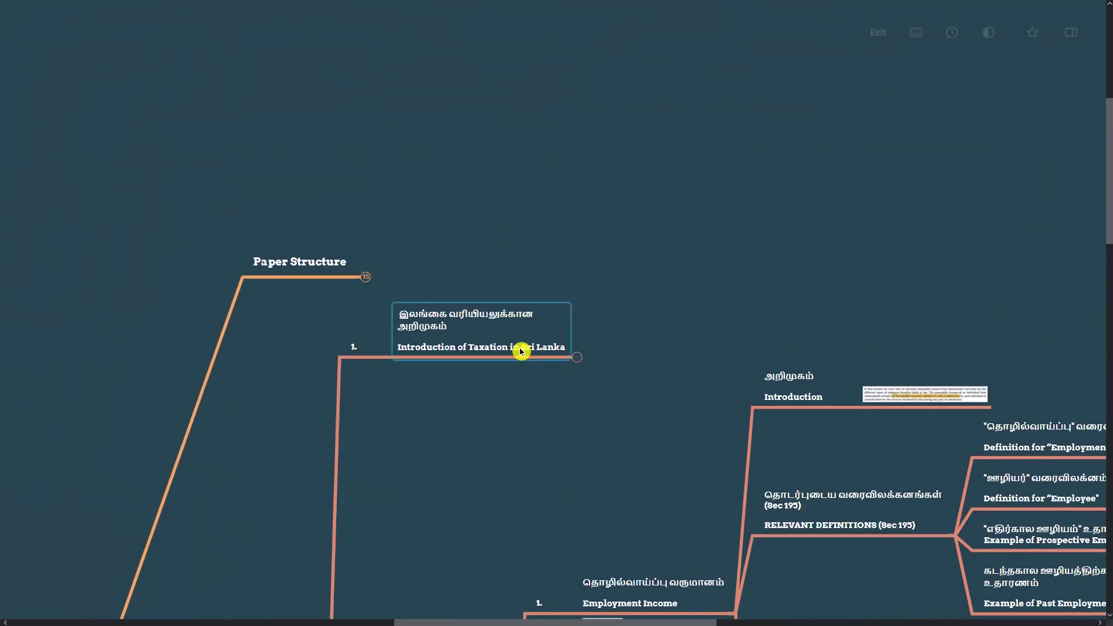
scroll(577, 363, "right", 1)
left_click(556, 357)
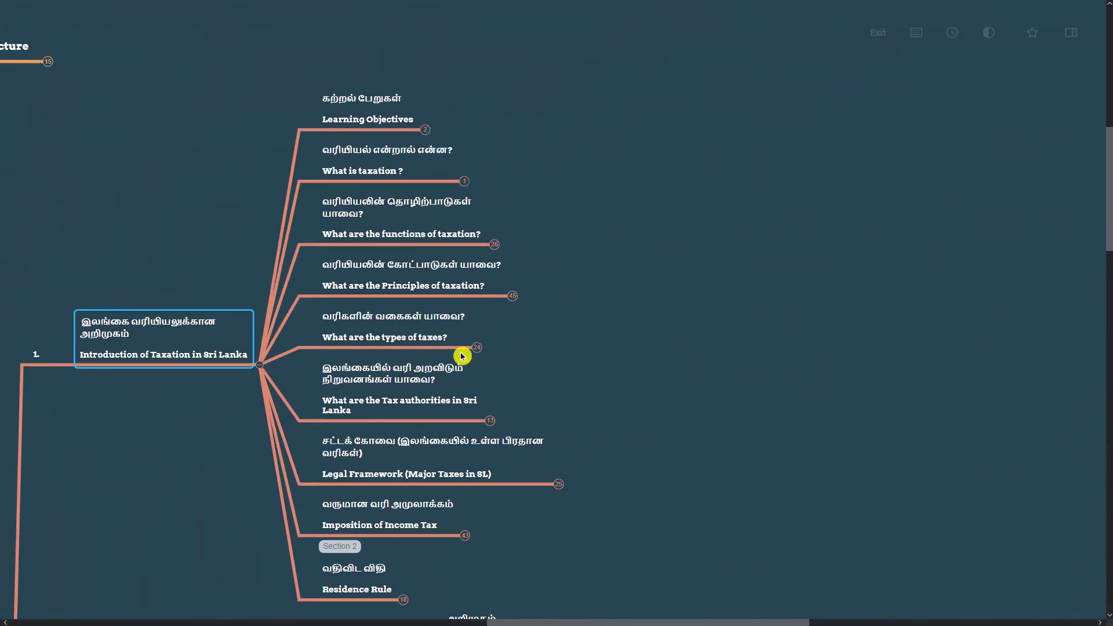
scroll(462, 365, "up", 2)
- Expand "Imposition of Income Tax" through the charging provision and its Summary to reach the taxable income computation
left_click(428, 463)
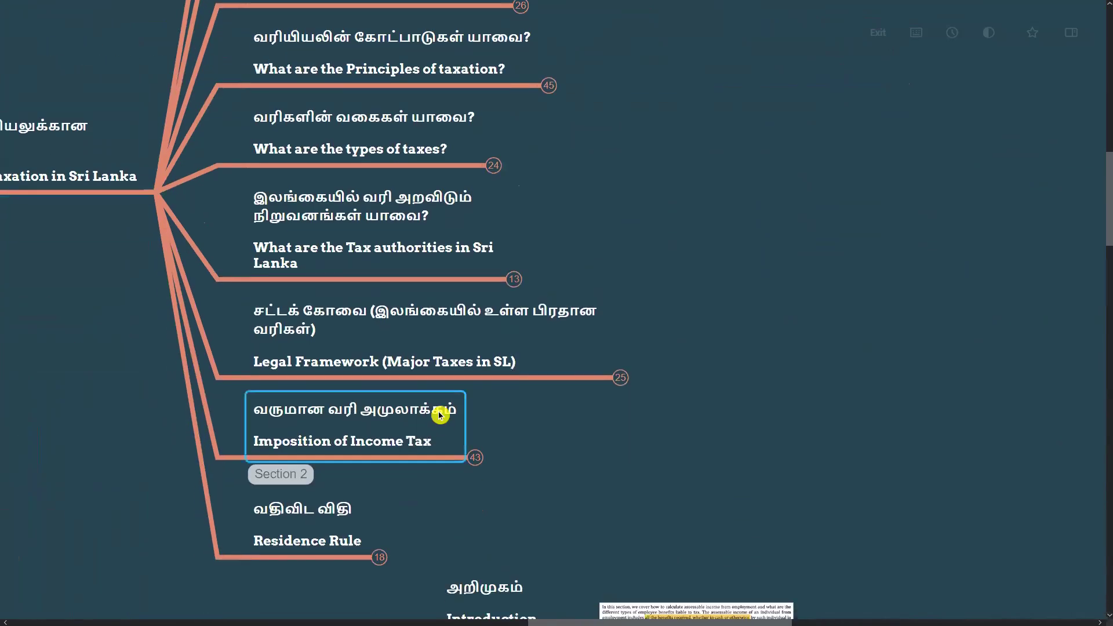
scroll(475, 461, "right", 5)
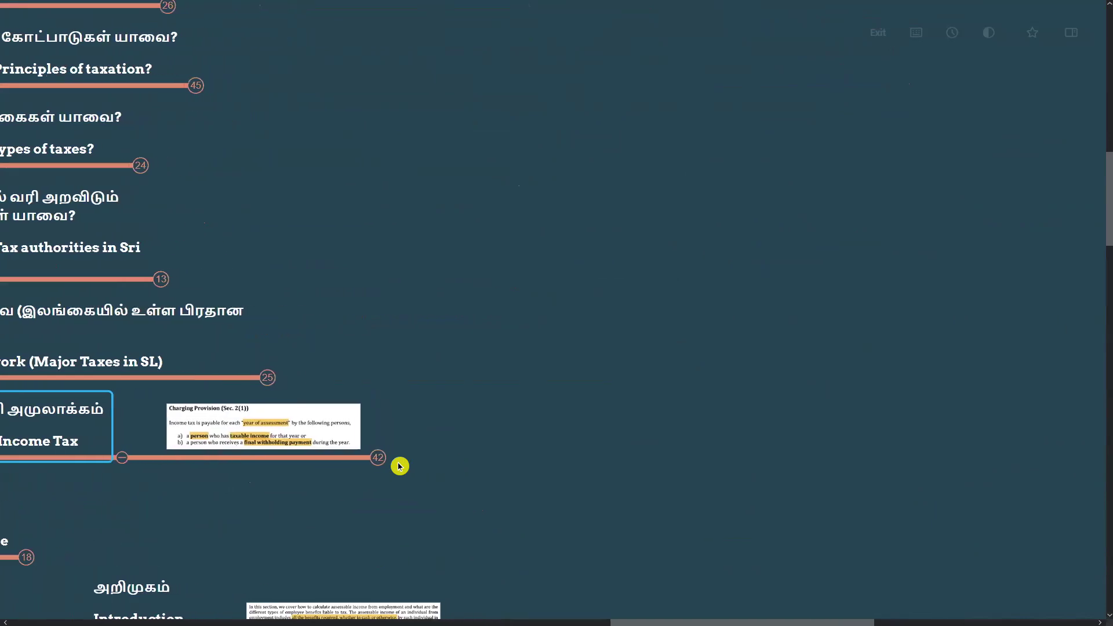
left_click(368, 458)
scroll(367, 458, "right", 5)
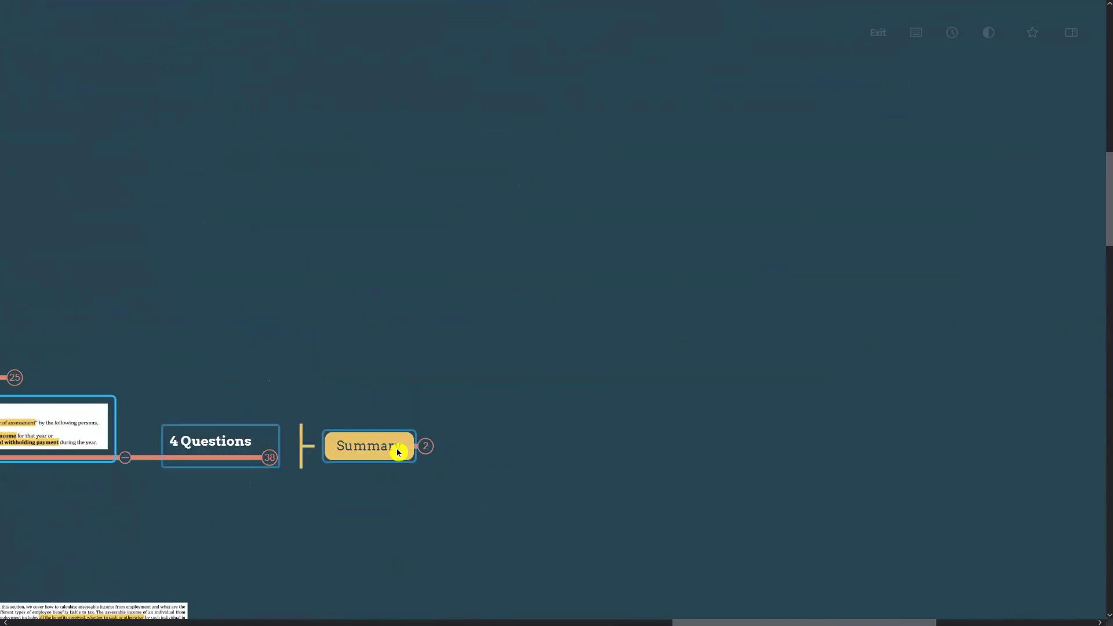
left_click(429, 448)
scroll(579, 457, "right", 3)
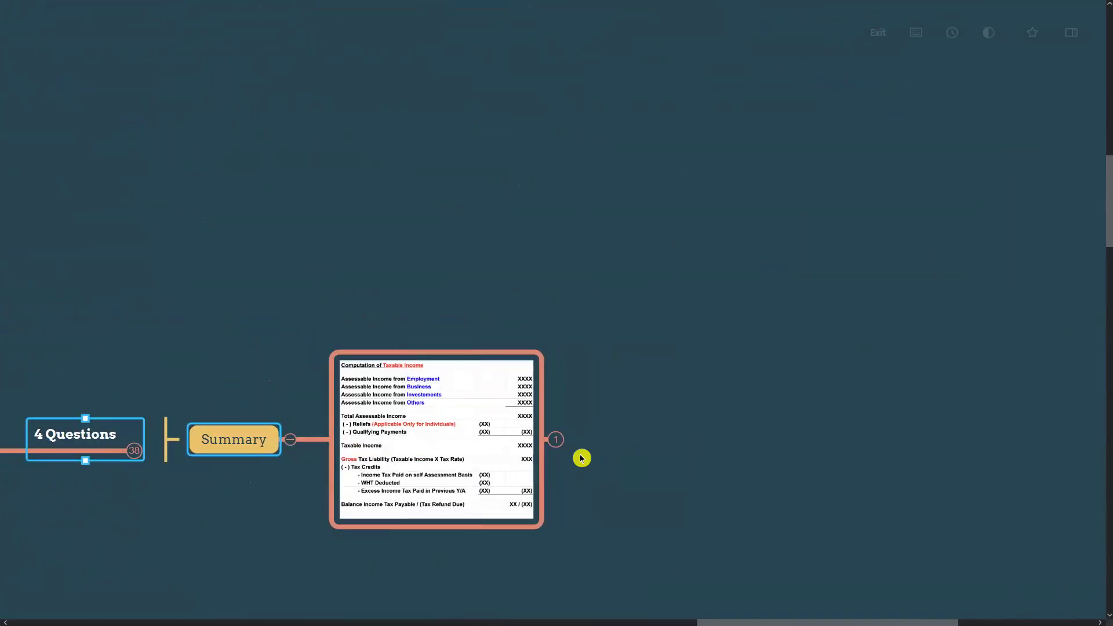
- Enlarge the Computation of Taxable Income image and read it from the assessable income sources down to the balance tax payable
left_click(406, 400)
left_click_drag(538, 357, 654, 241)
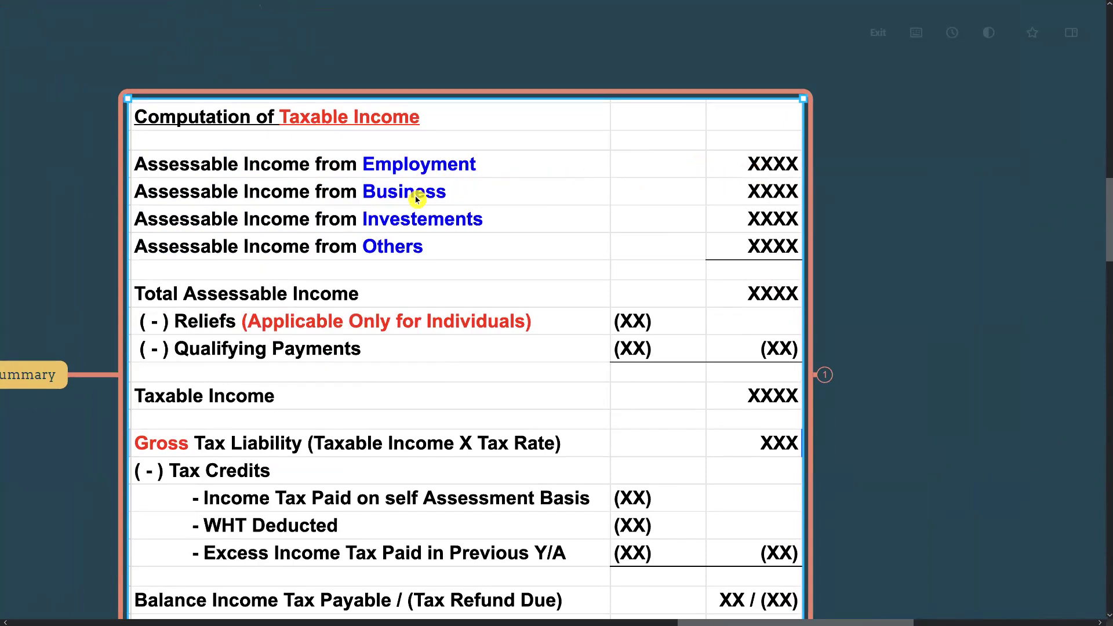
scroll(416, 198, "down", 1)
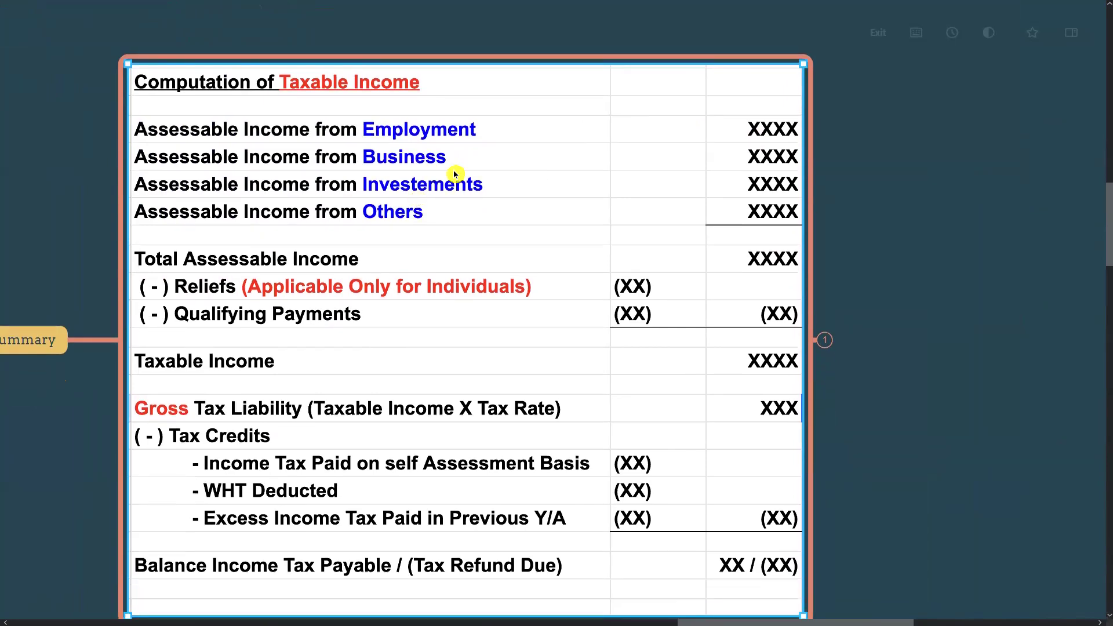
scroll(406, 209, "down", 1)
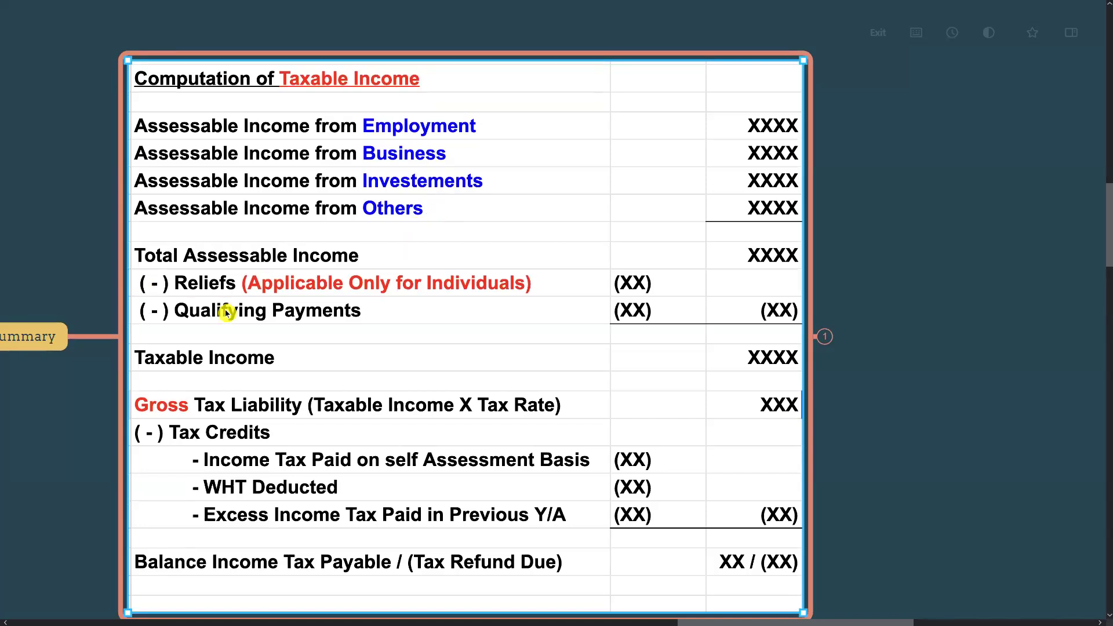
scroll(370, 345, "down", 1)
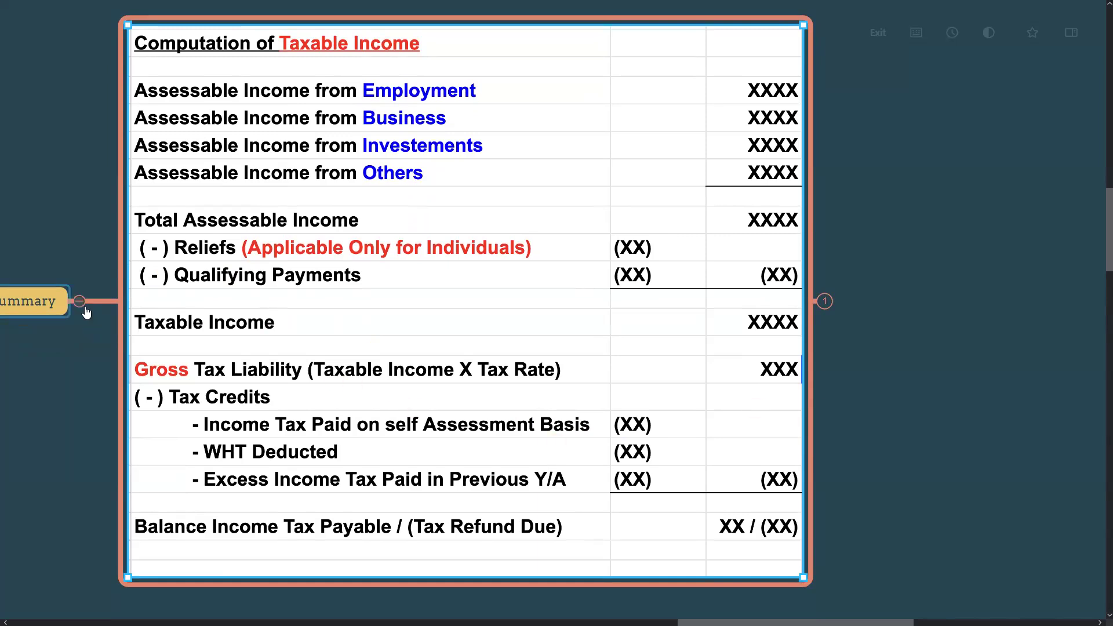
- Collapse the Summary branch, return to the central topic CPT 304 and collapse its subtopics to the main branches
left_click(85, 306)
key("Left")
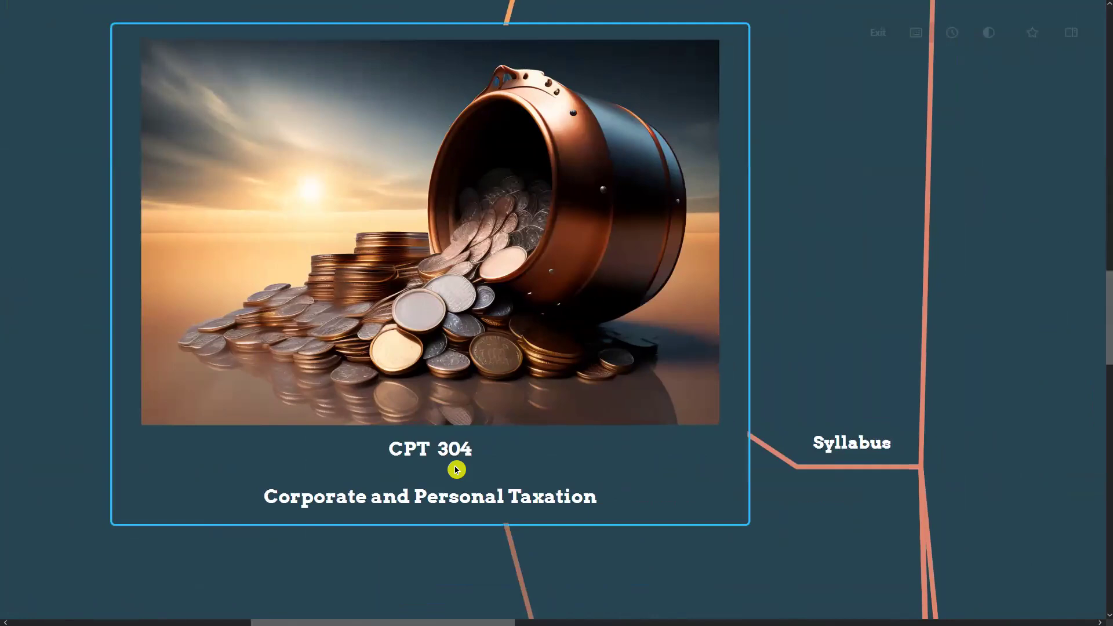
right_click(455, 468)
left_click(539, 422)
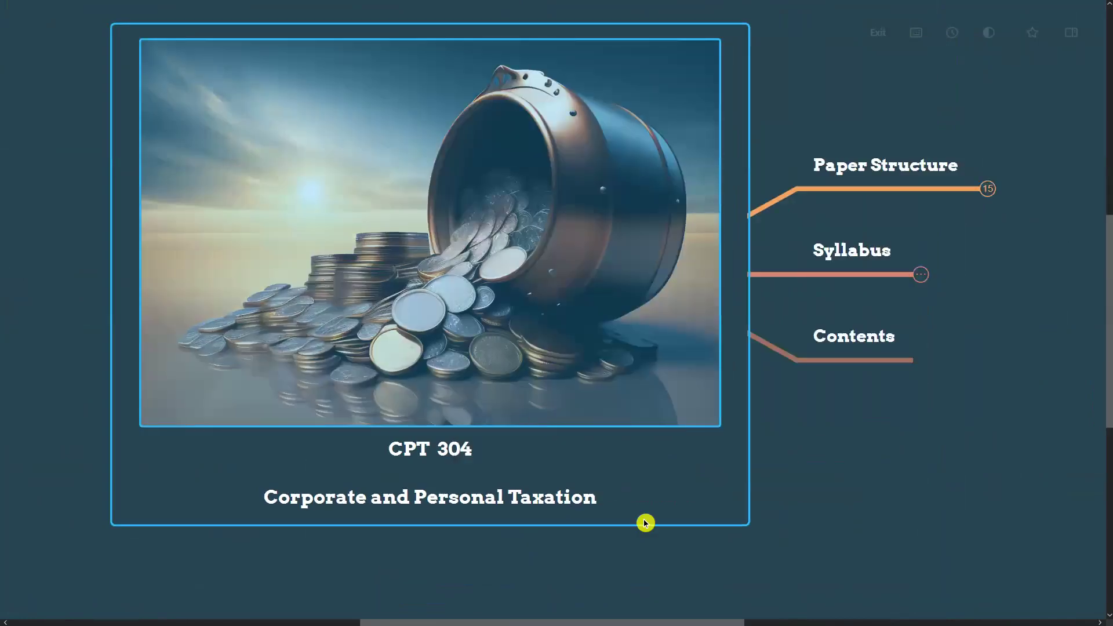
left_click(770, 96)
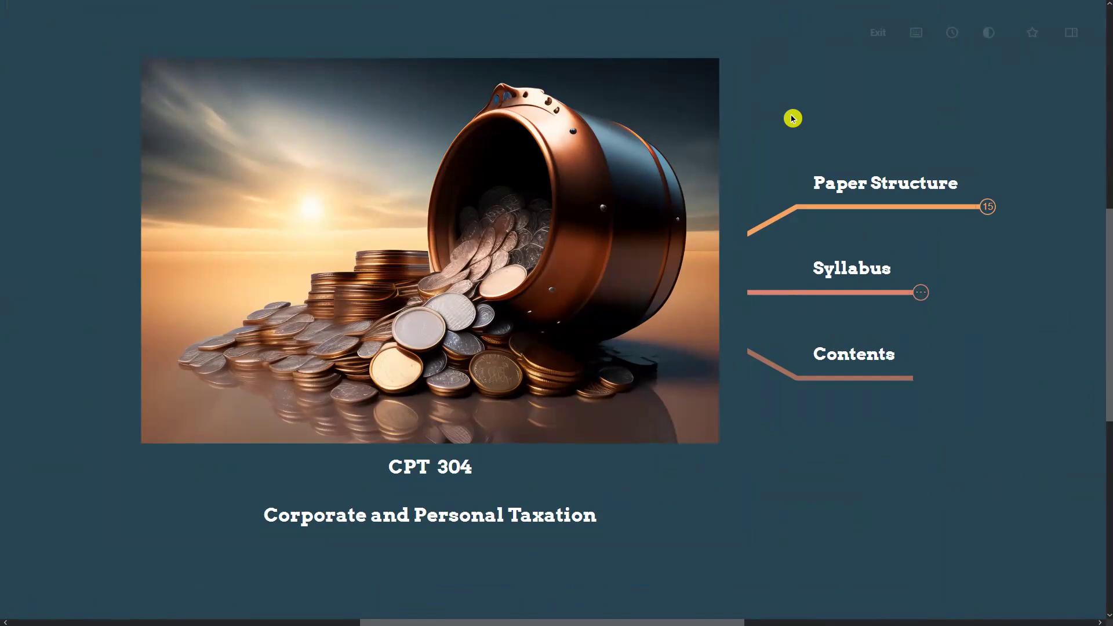
left_click(642, 350)
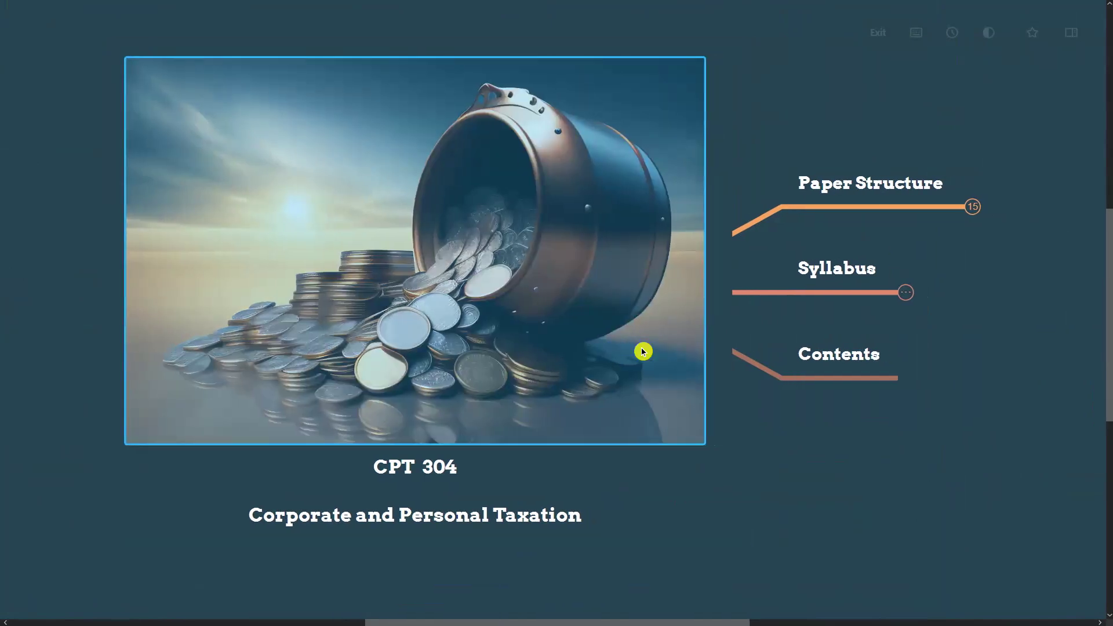